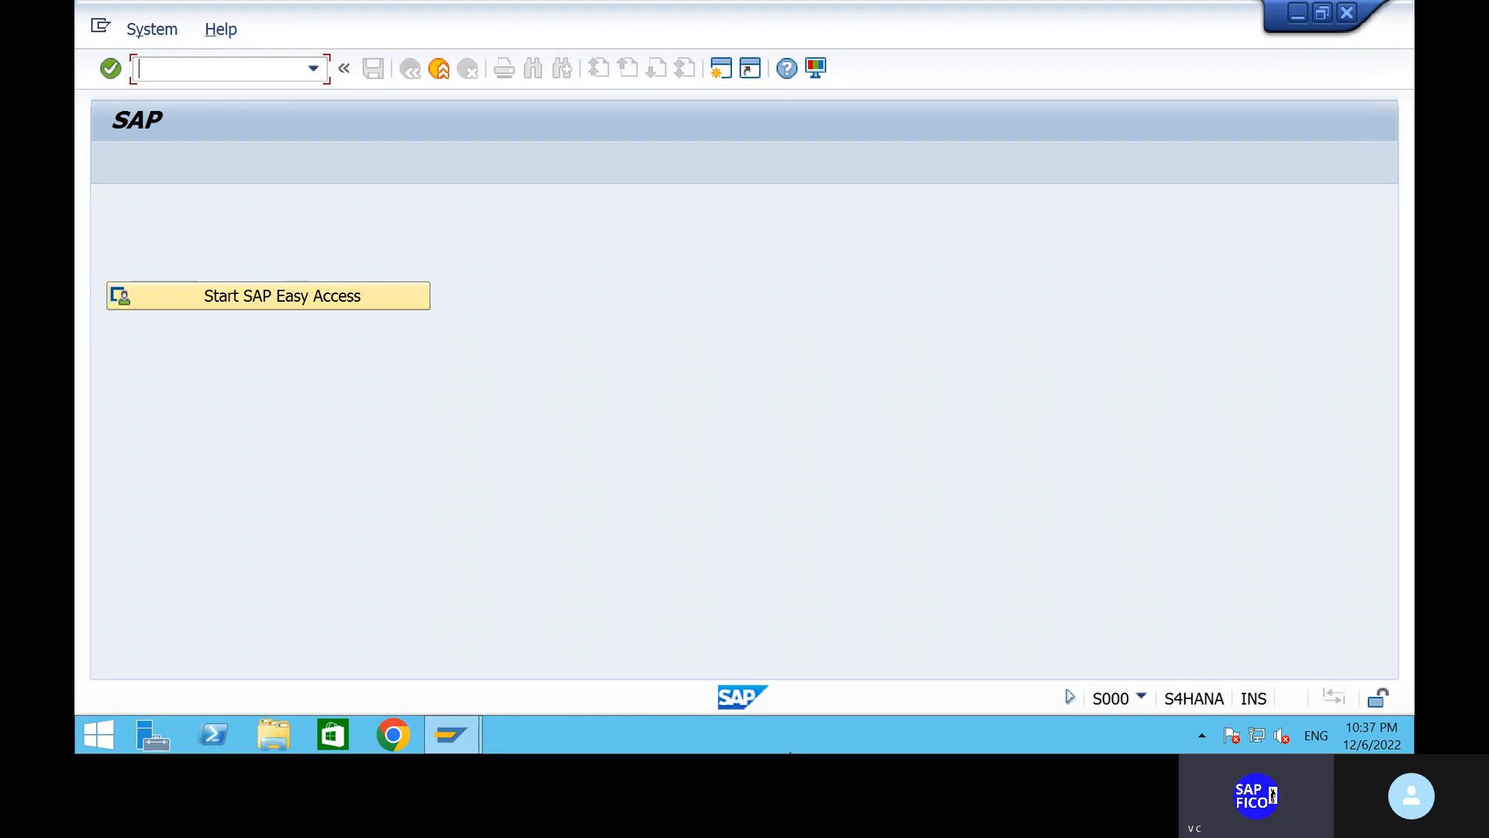
Open dunning procedure KING in transaction FBMP and review its general and reference data.
{"action": "type", "text": "fbmp"}
{"action": "key", "text": "Return"}
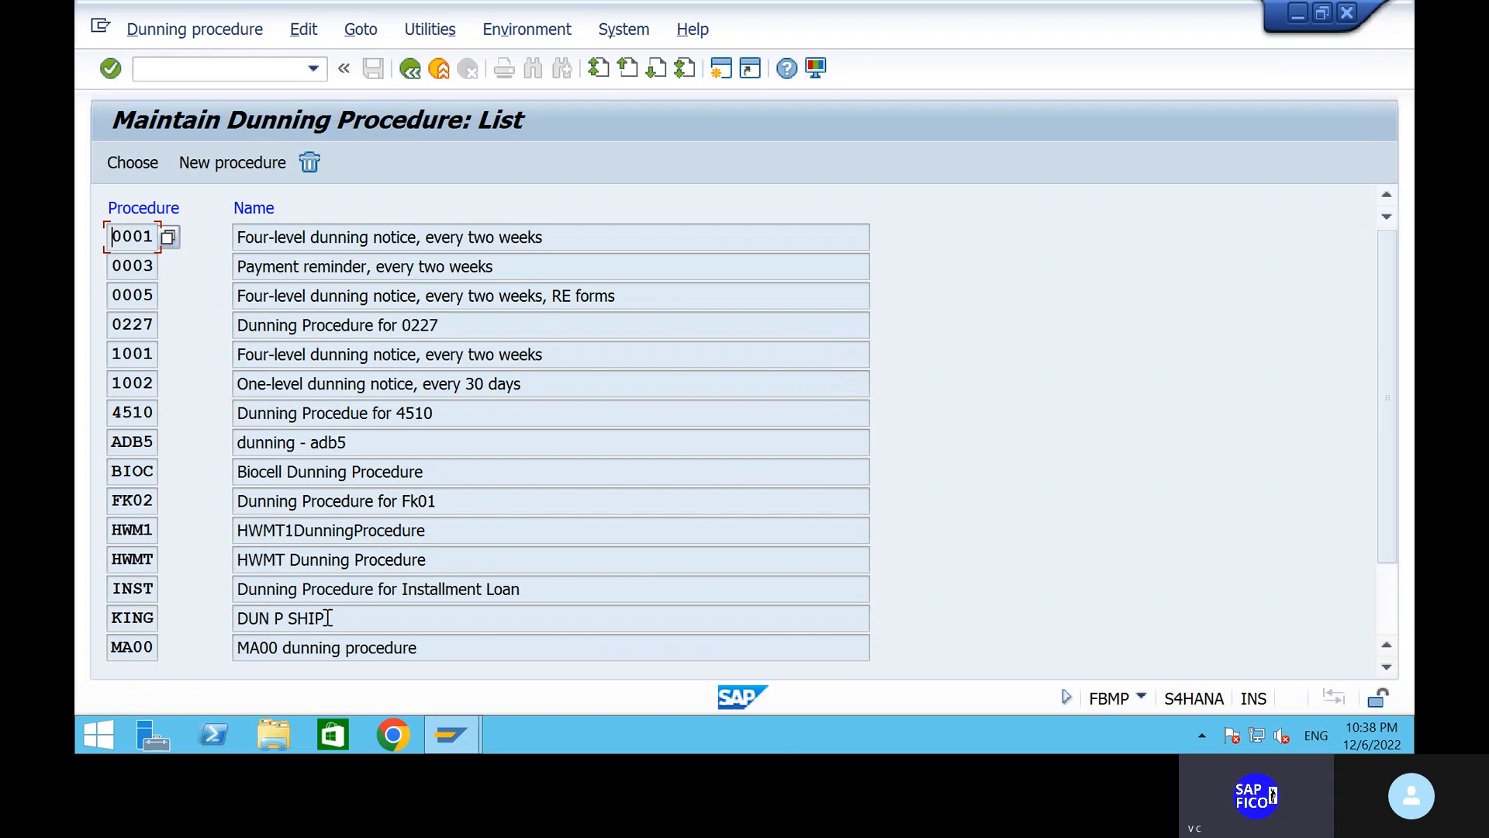
{"action": "double_click", "coordinate": [134, 618]}
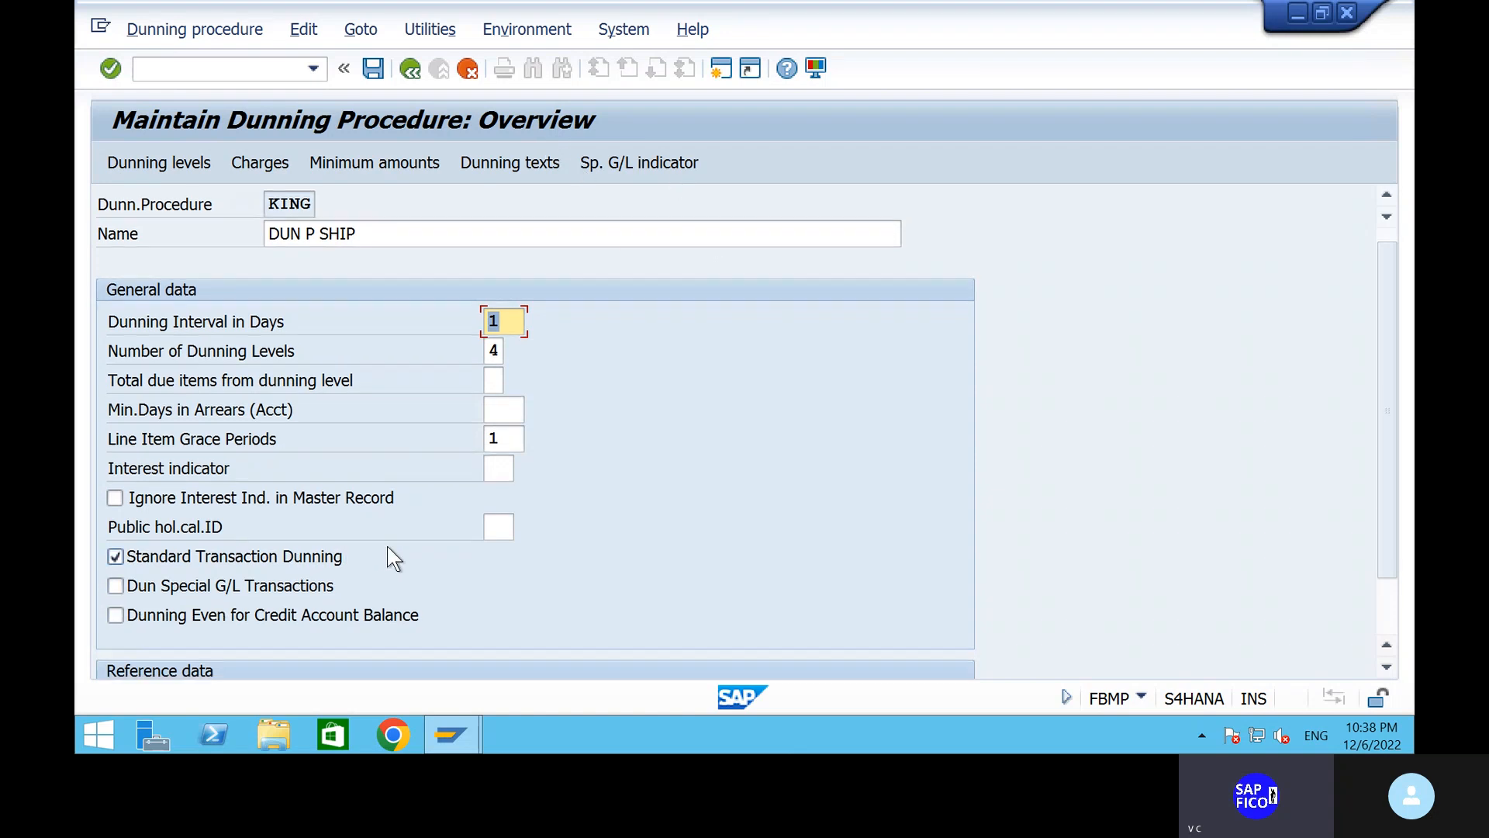
{"action": "scroll", "coordinate": [391, 559], "scroll_direction": "down", "scroll_amount": 2}
{"action": "scroll", "coordinate": [392, 558], "scroll_direction": "up", "scroll_amount": 1}
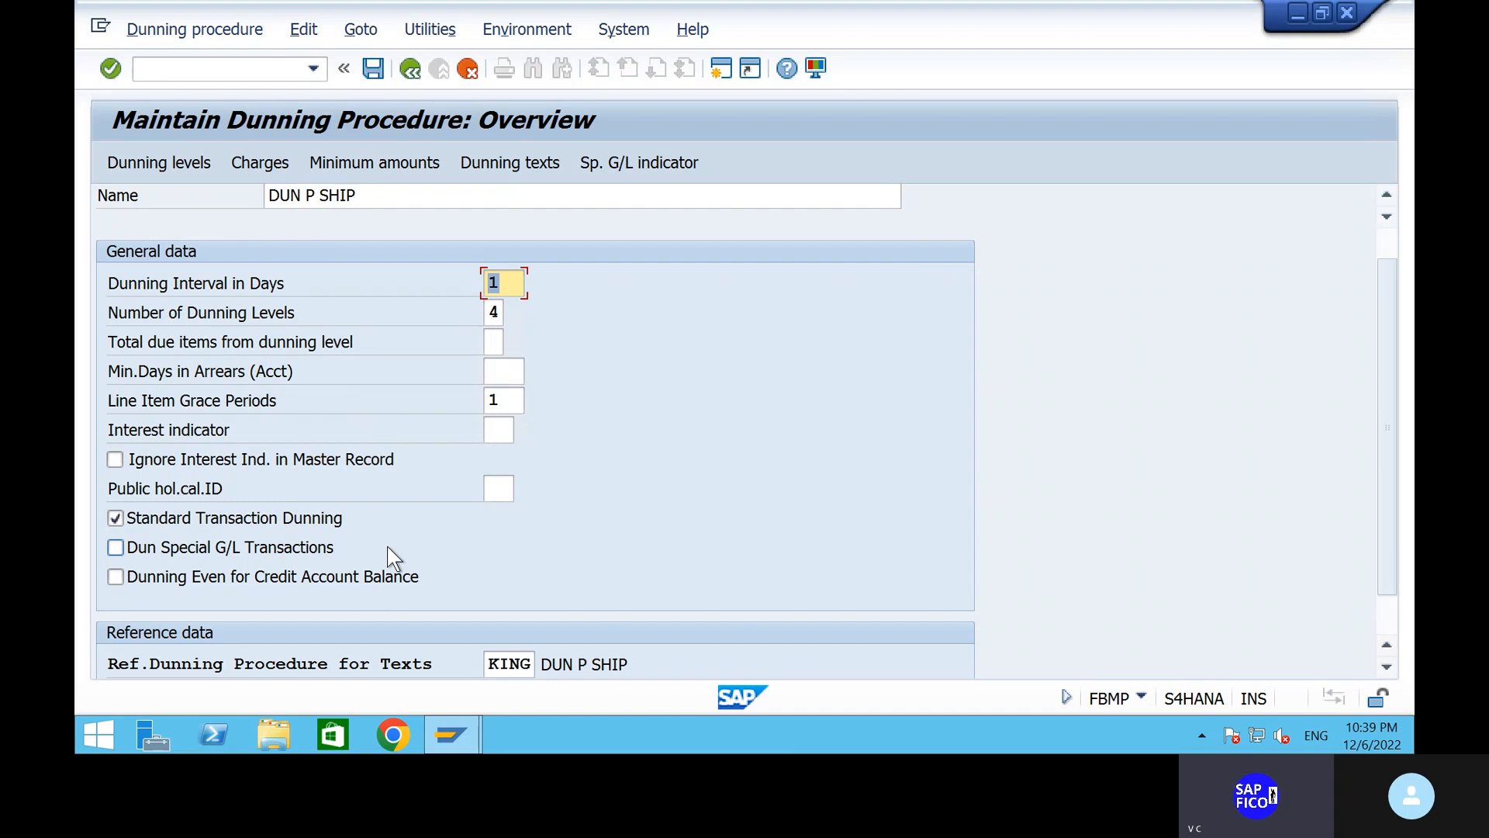
Review the dunning levels of procedure KING and its dunning texts for company code SHIP with account type Customer.
{"action": "left_click", "coordinate": [157, 165]}
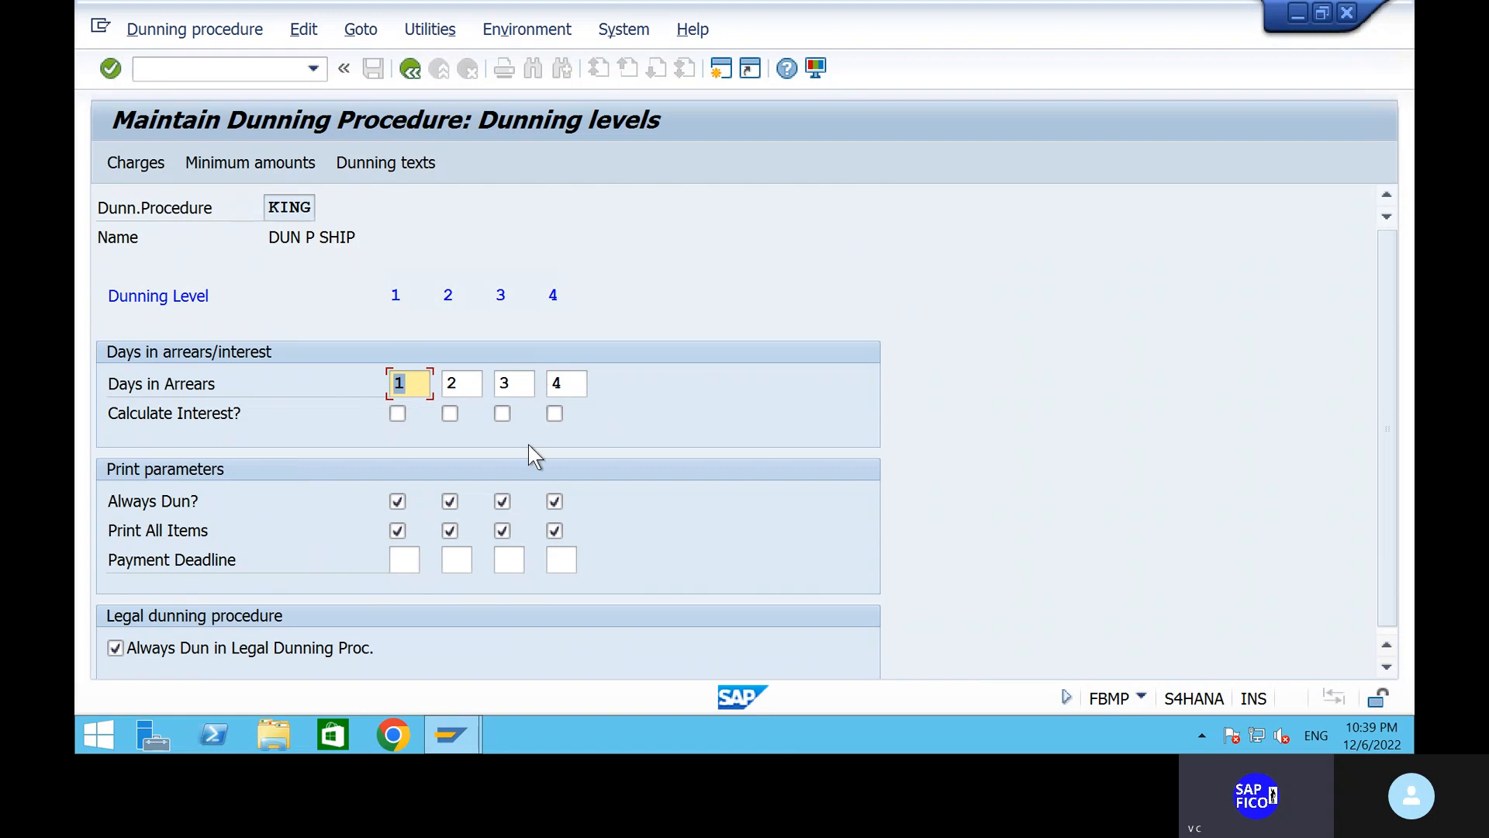
{"action": "left_click", "coordinate": [397, 173]}
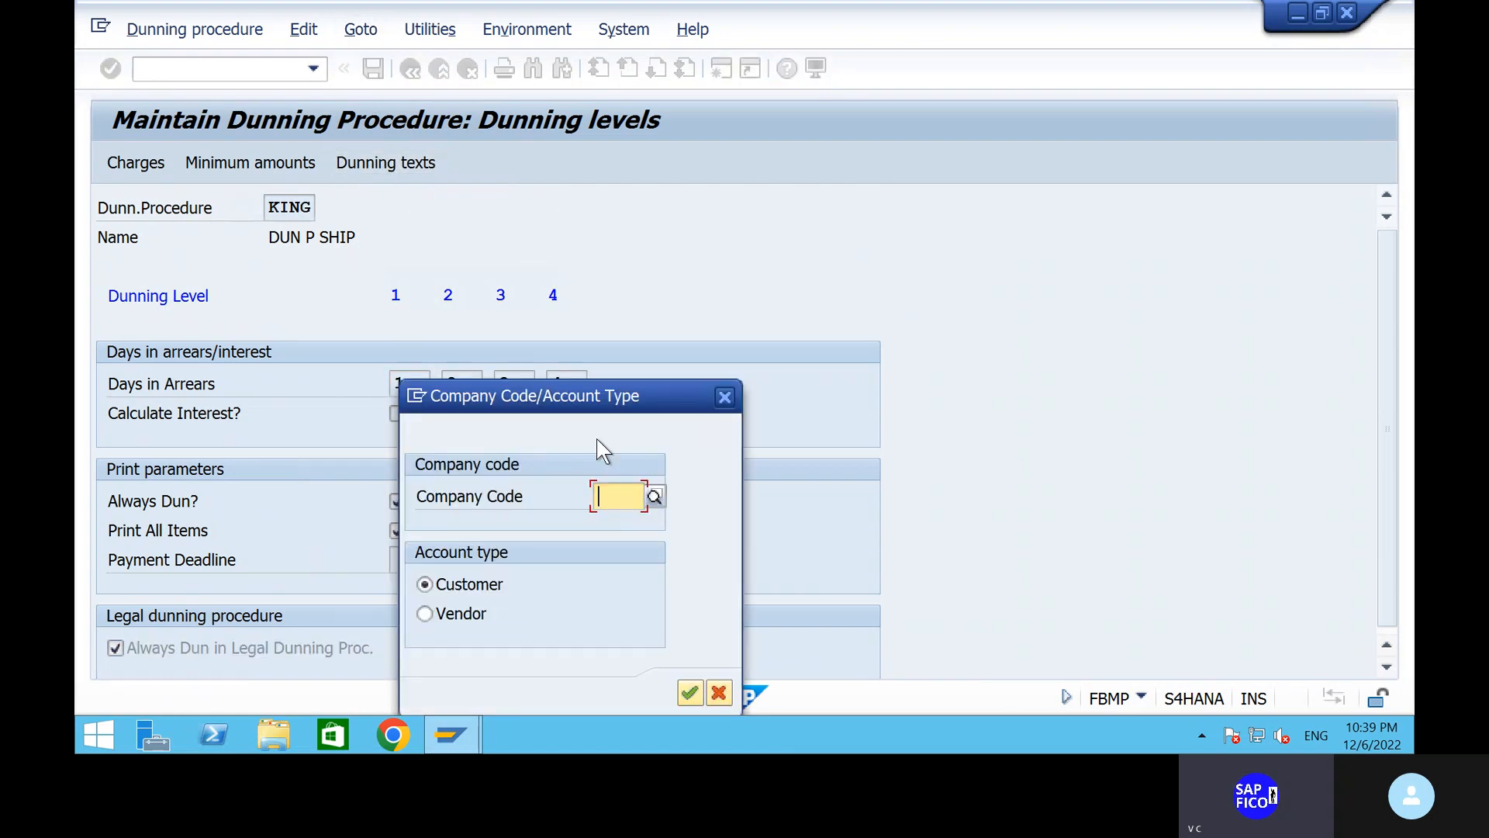
{"action": "type", "text": "shi"}
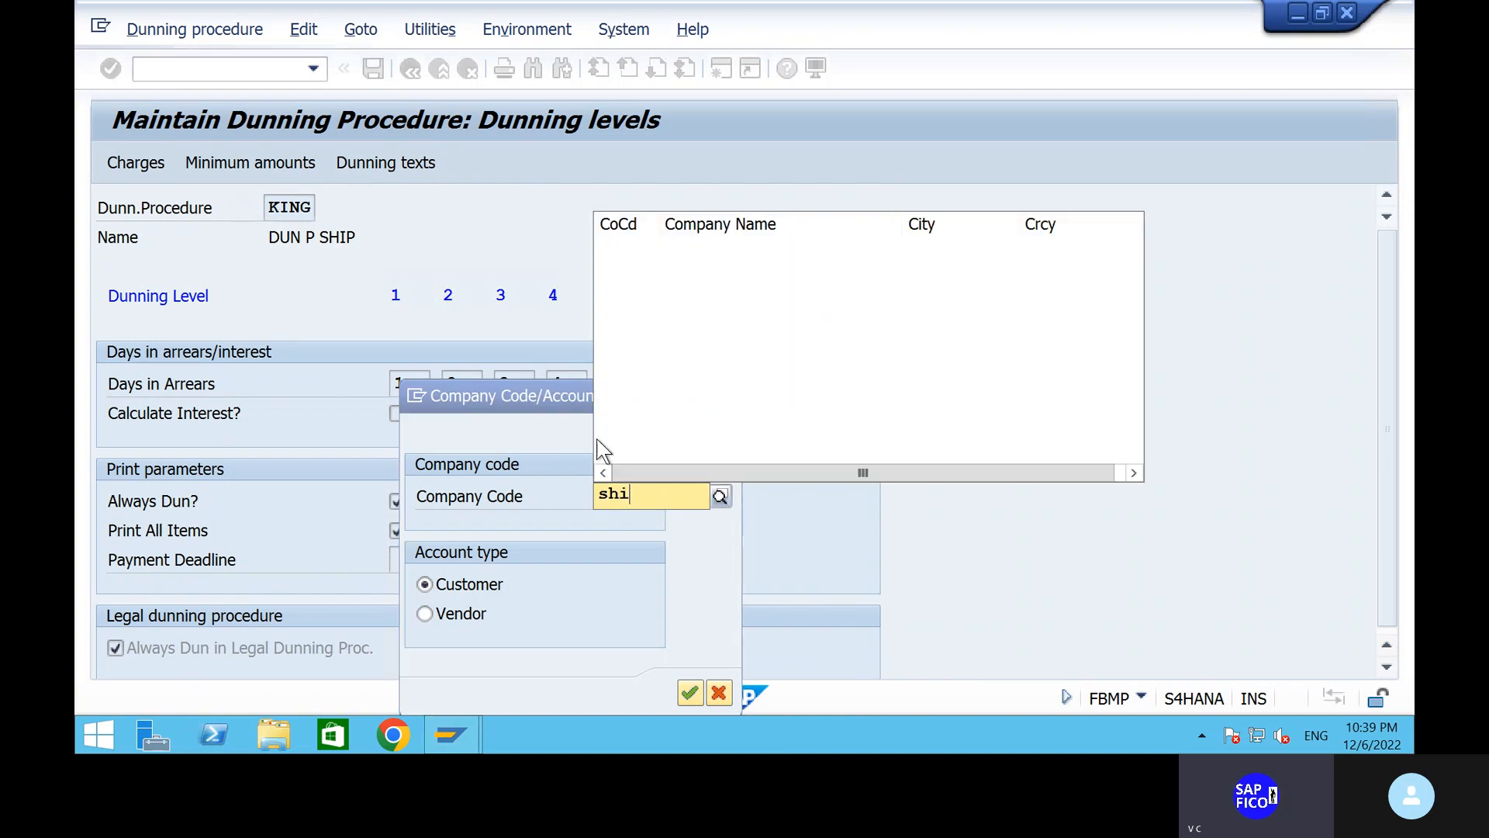
{"action": "left_click", "coordinate": [738, 545]}
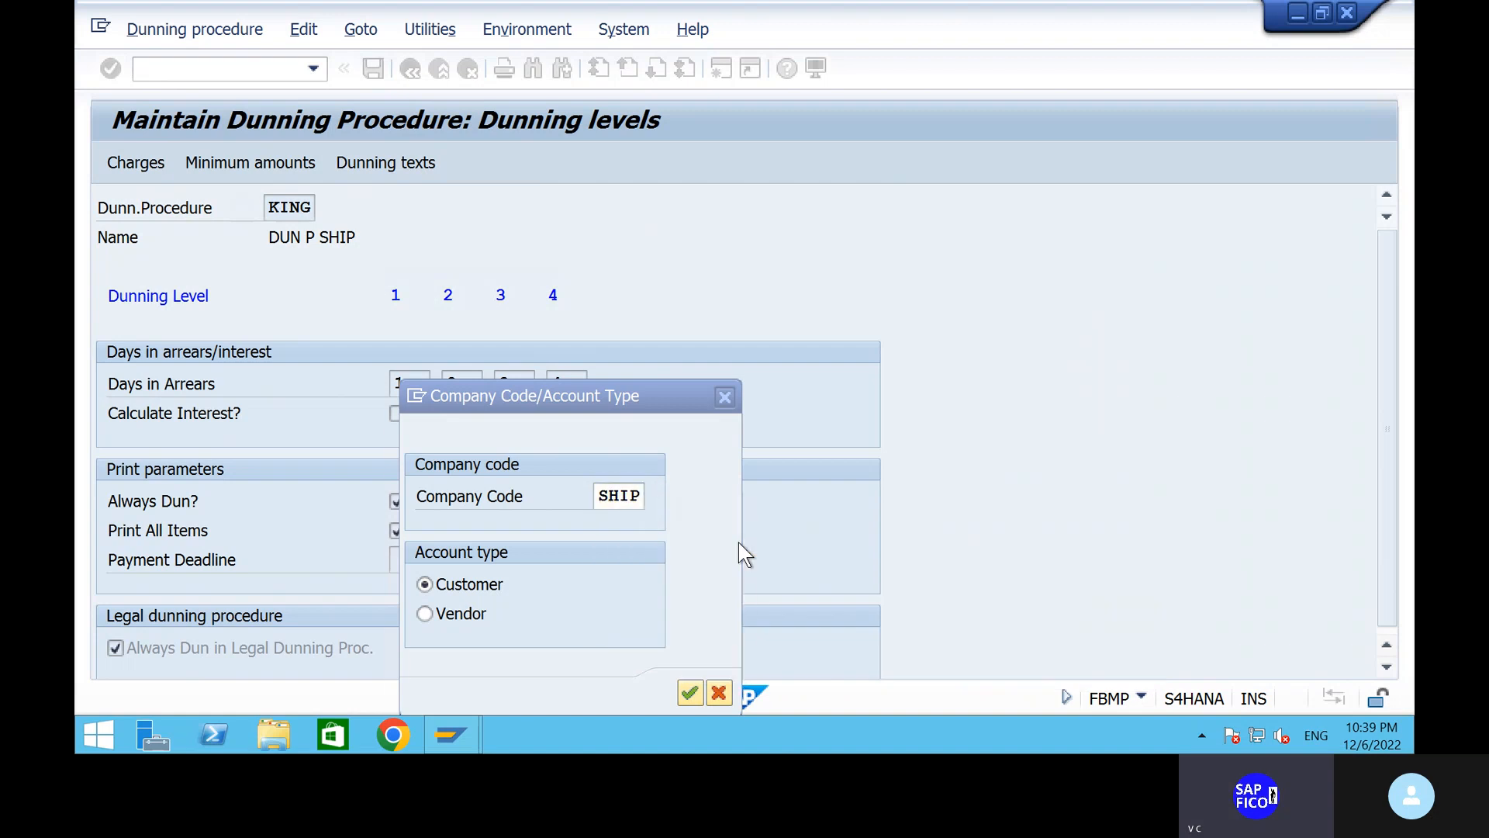
{"action": "left_click", "coordinate": [688, 692]}
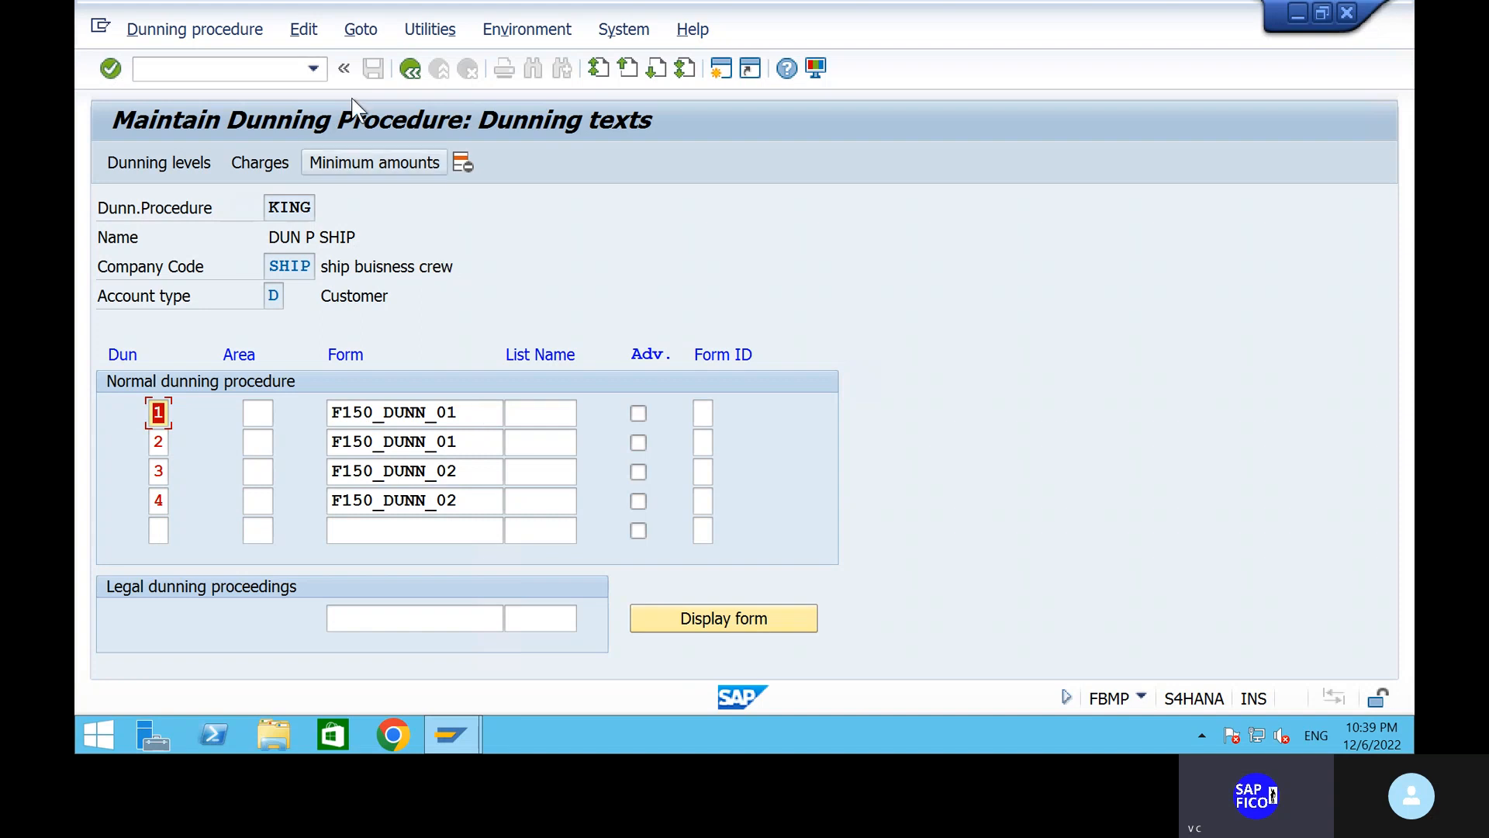
{"action": "left_click", "coordinate": [411, 71]}
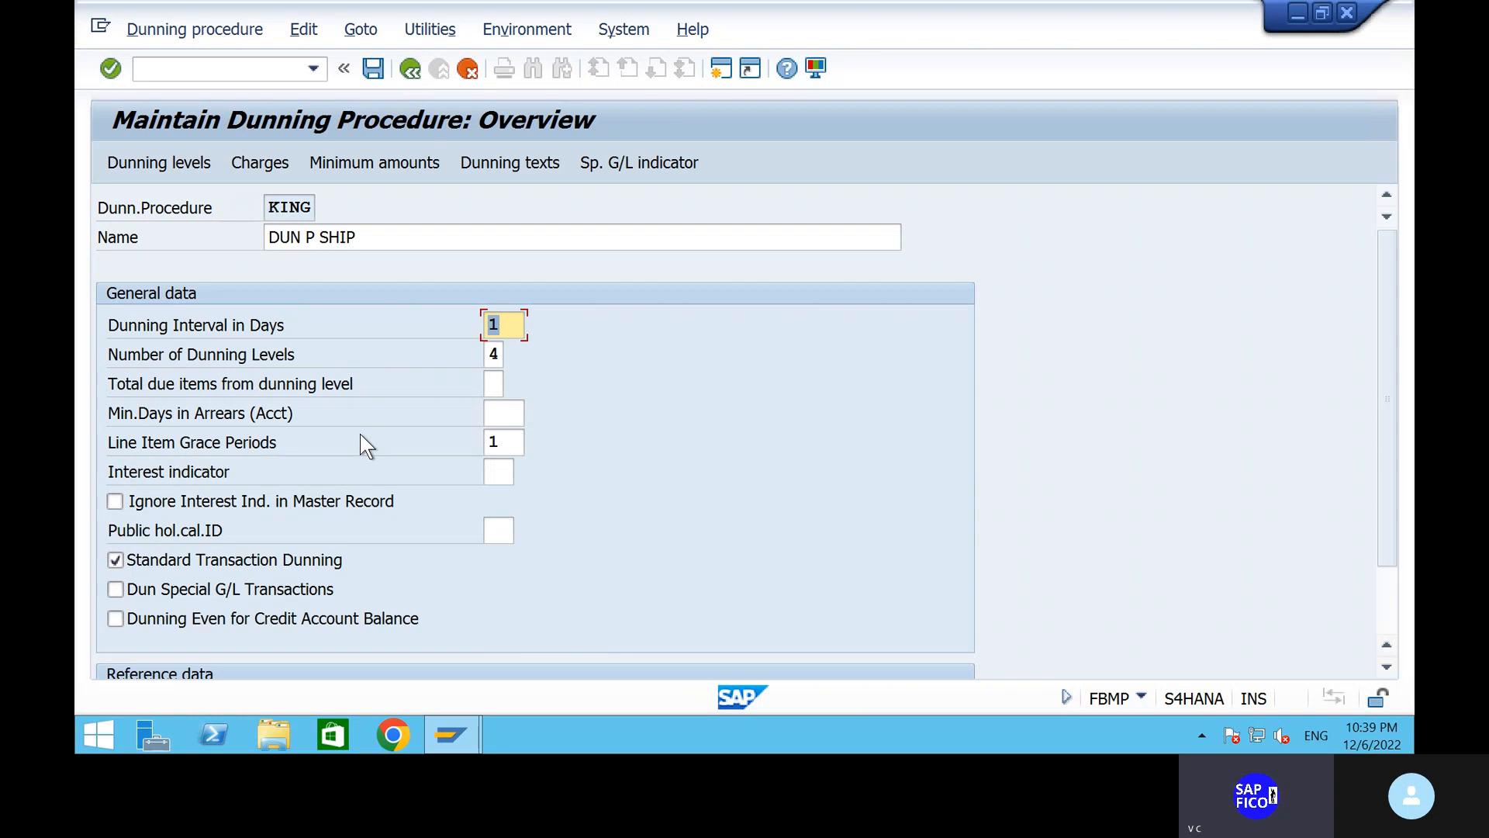
Inspect the standard customer form selection for company code SHIP, including the available form types, and return to the procedure overview.
{"action": "scroll", "coordinate": [360, 435], "scroll_direction": "down", "scroll_amount": 3}
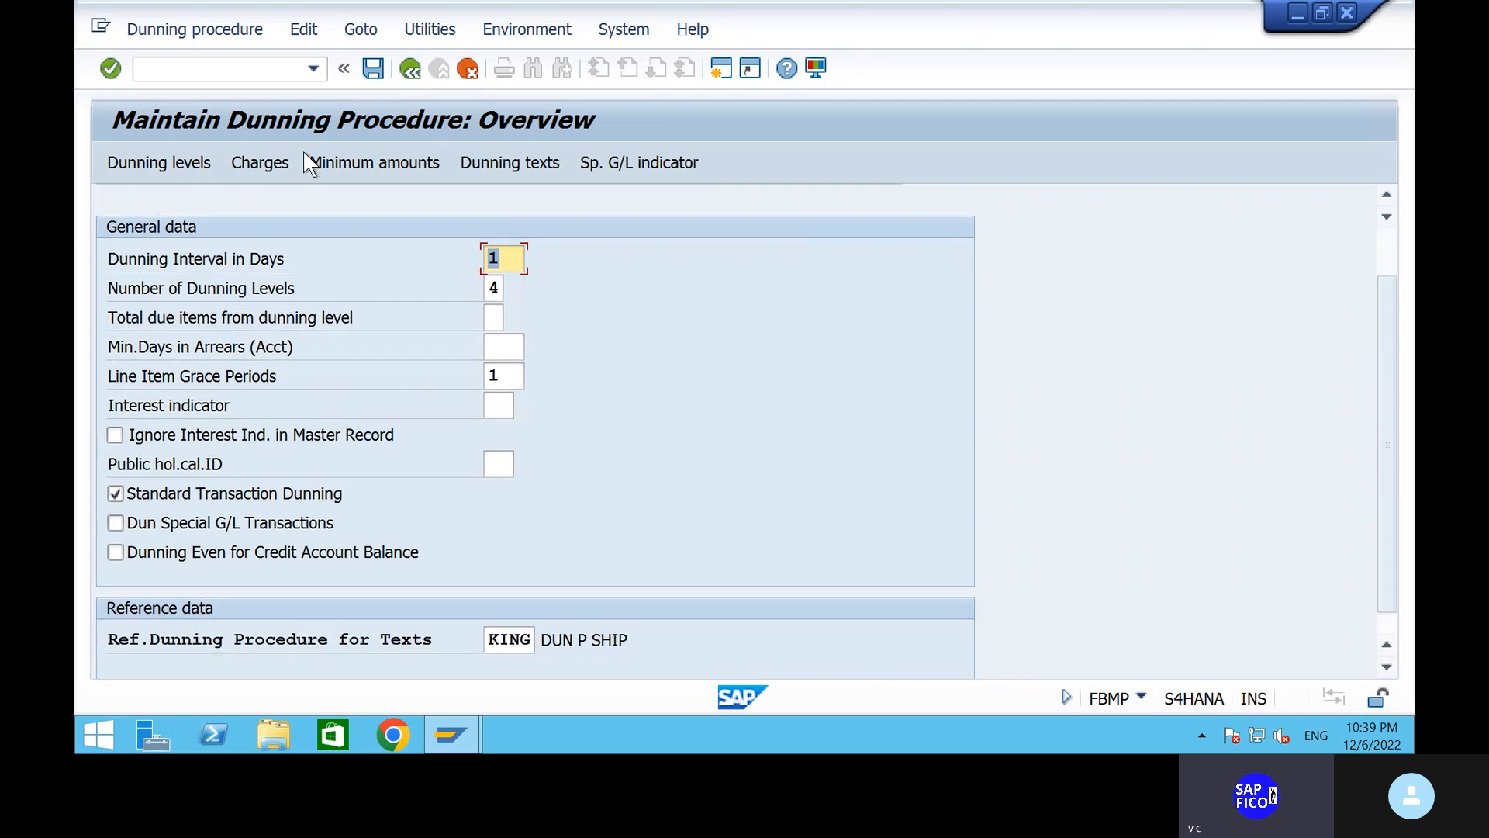
{"action": "left_click", "coordinate": [499, 169]}
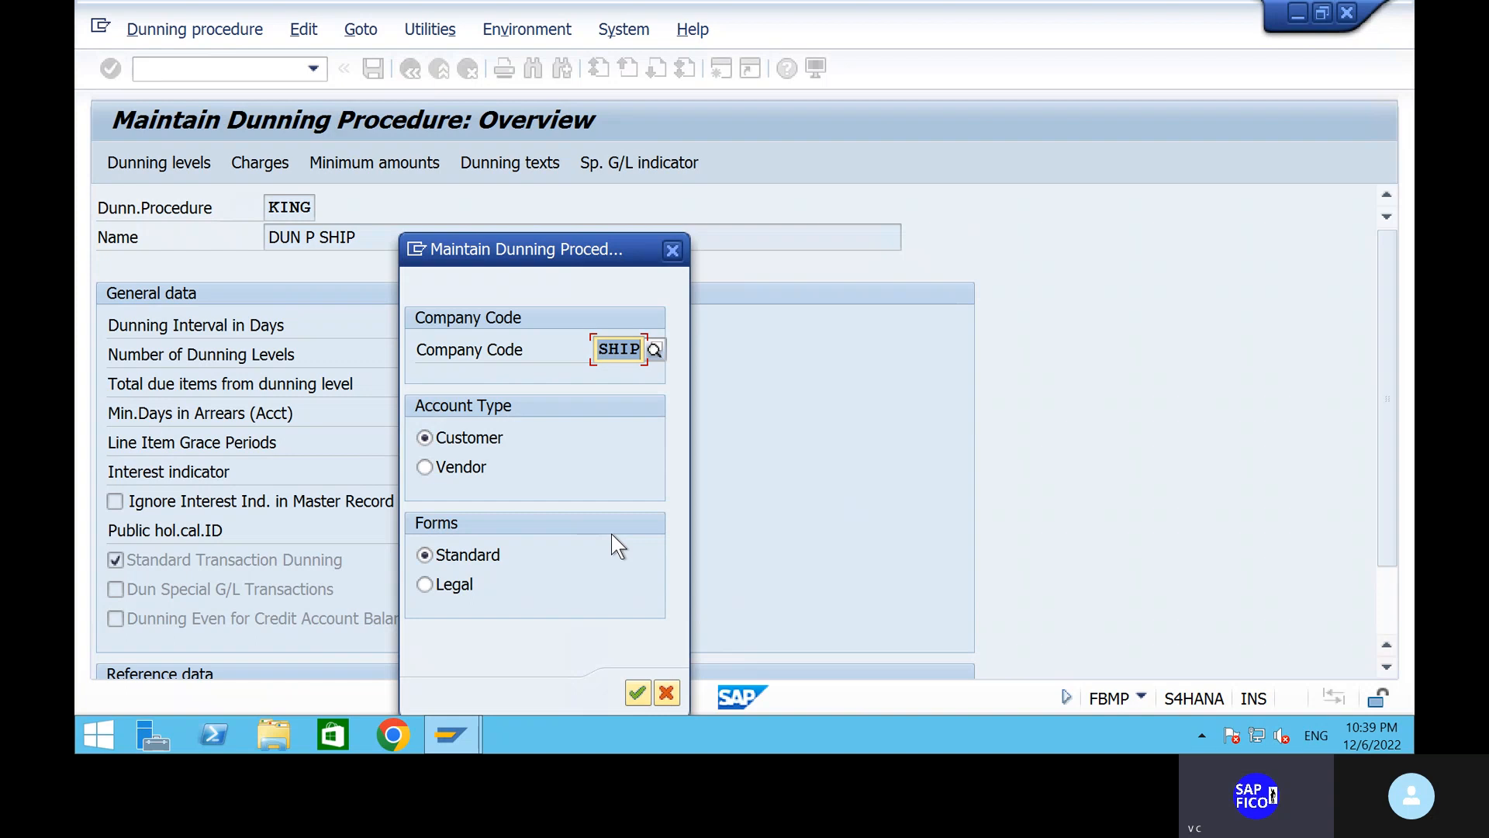
{"action": "left_click", "coordinate": [637, 692]}
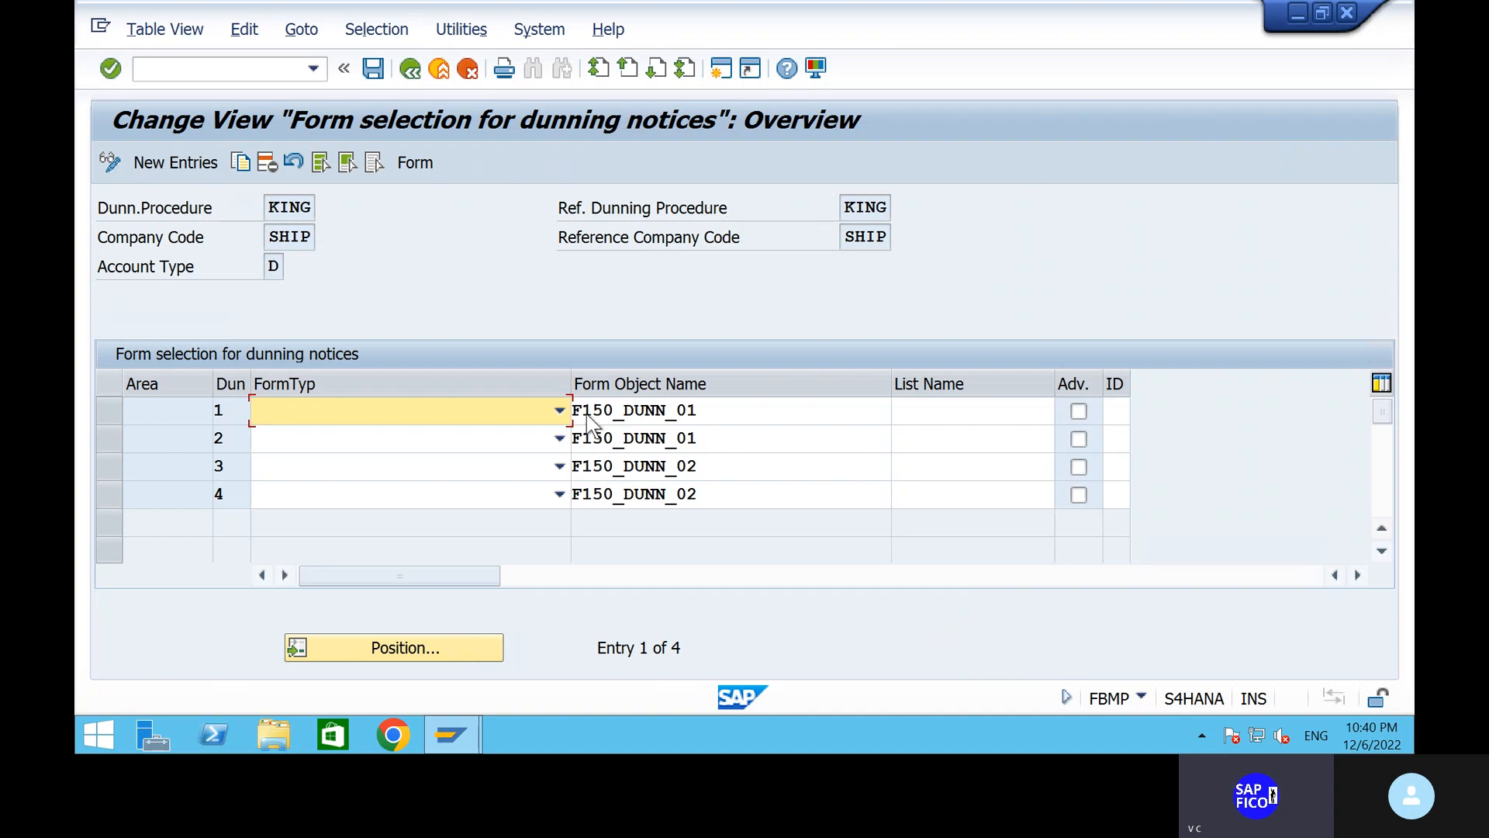
{"action": "left_click", "coordinate": [552, 422]}
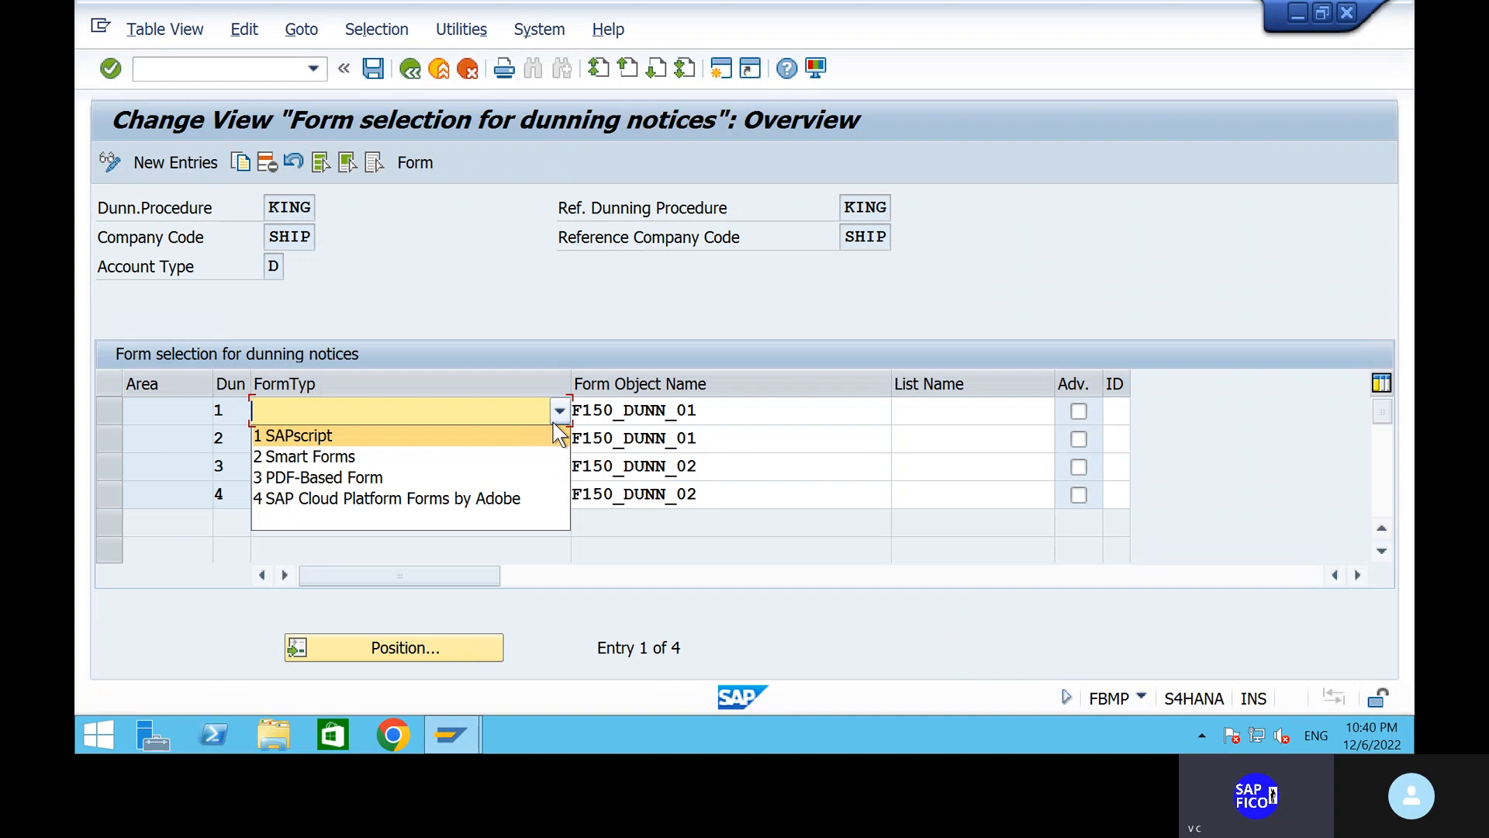
{"action": "left_click", "coordinate": [443, 236]}
{"action": "left_click", "coordinate": [411, 70]}
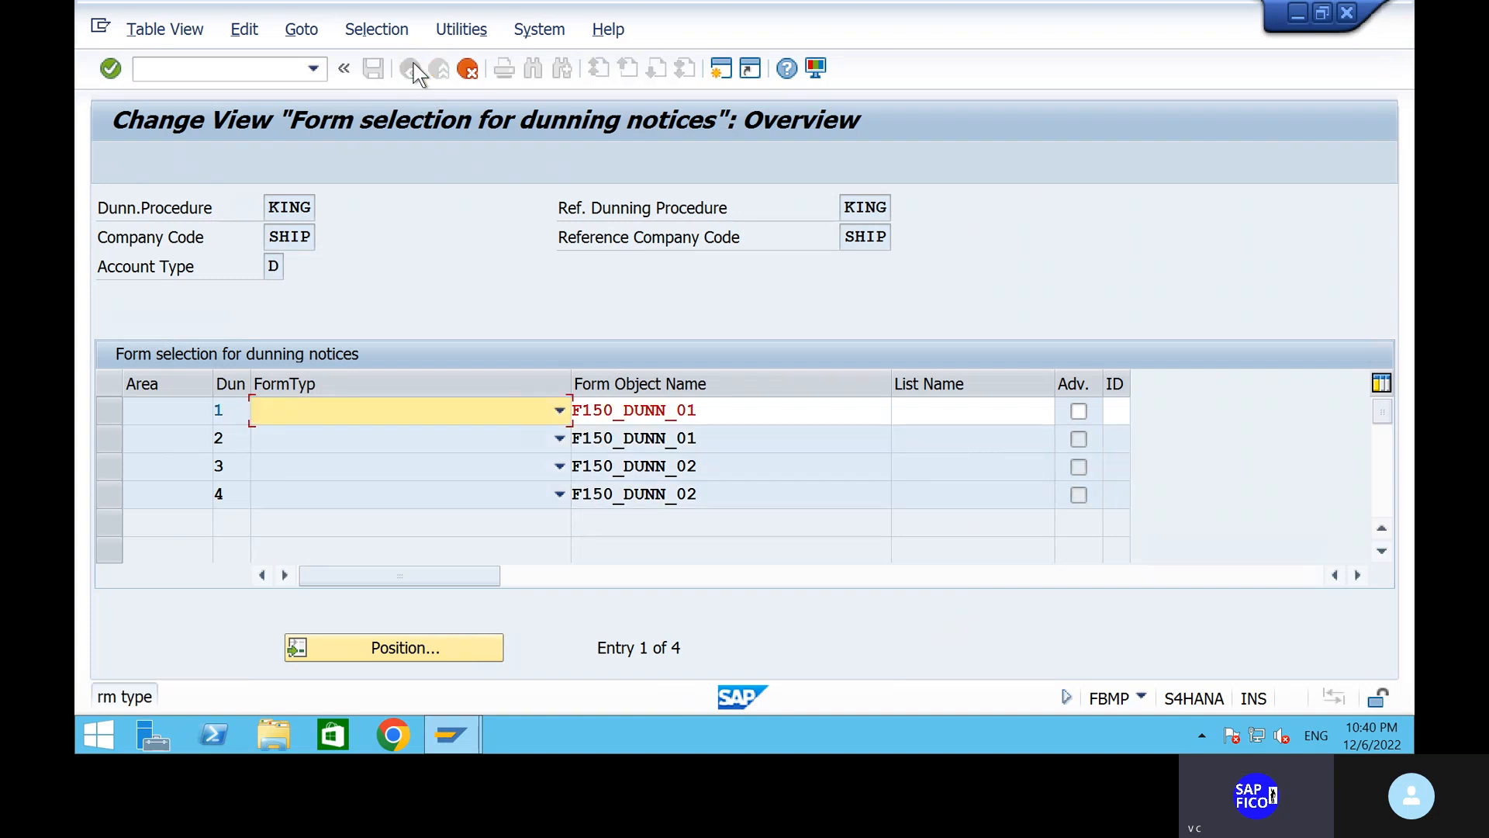
{"action": "left_click", "coordinate": [468, 69]}
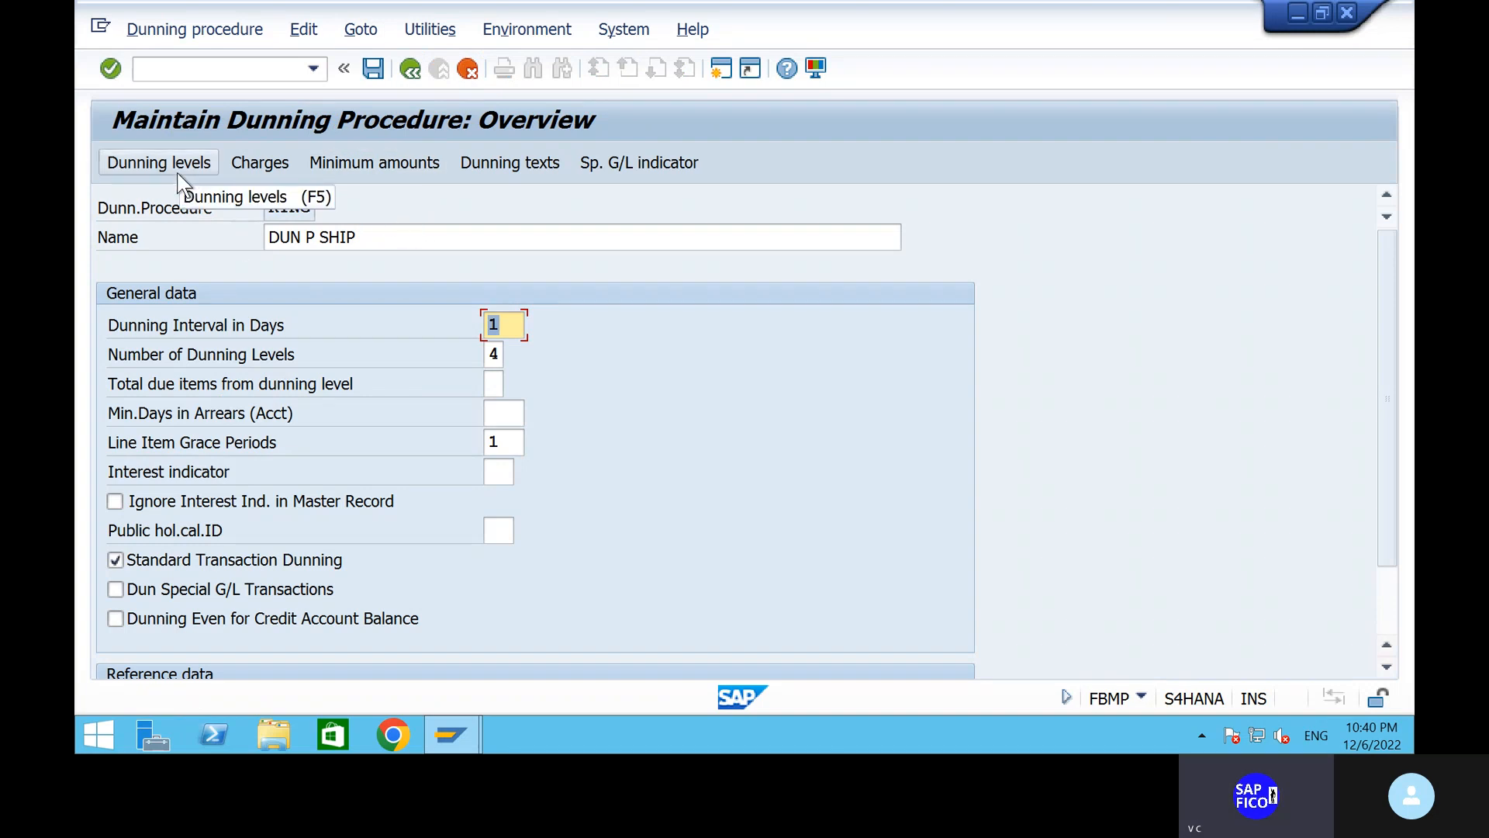
Open the company code dunning control data and position the list at company code SHIP.
{"action": "left_click", "coordinate": [545, 29]}
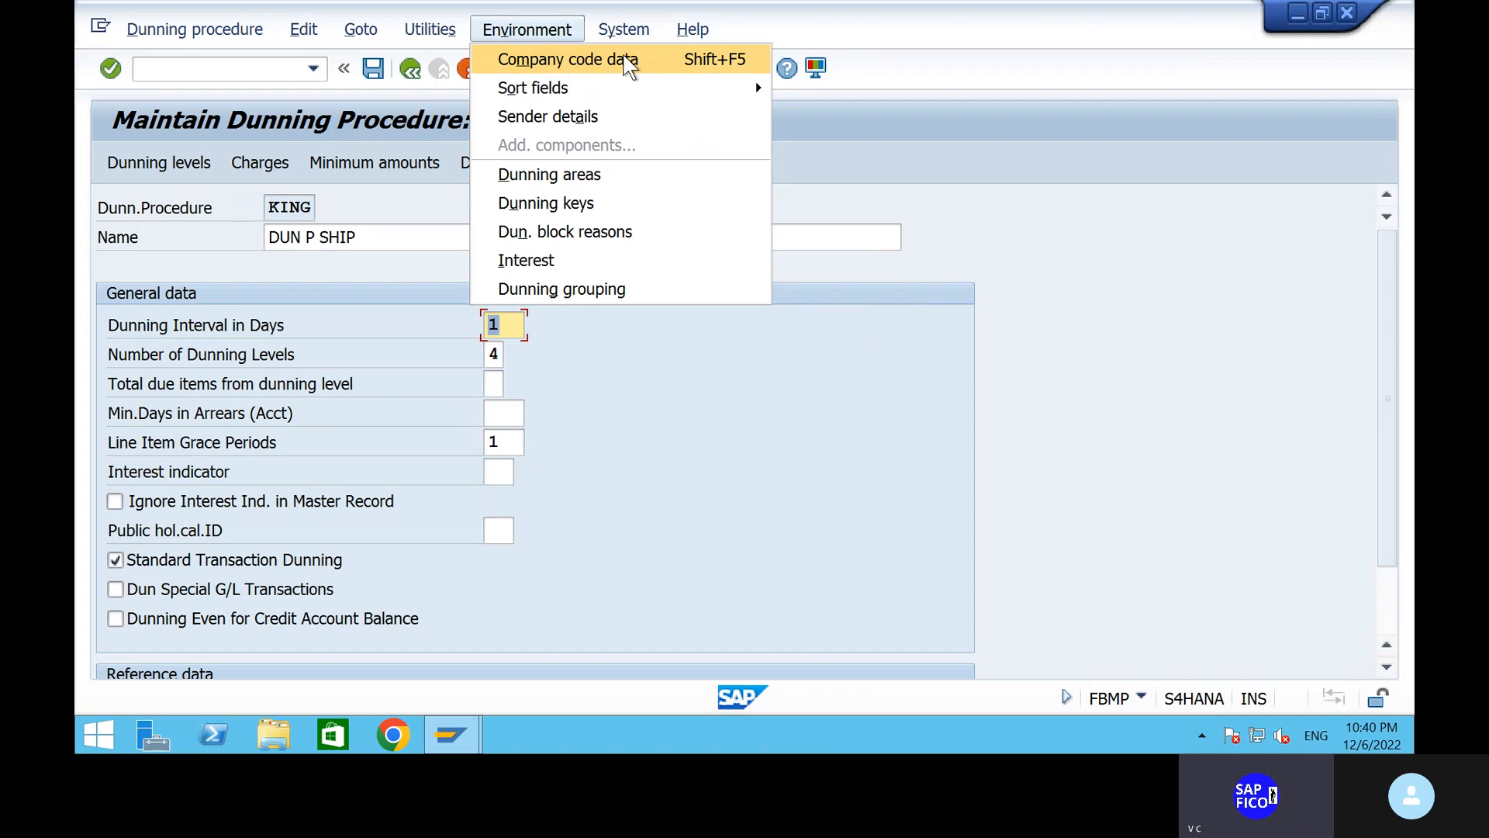
{"action": "left_click", "coordinate": [625, 60]}
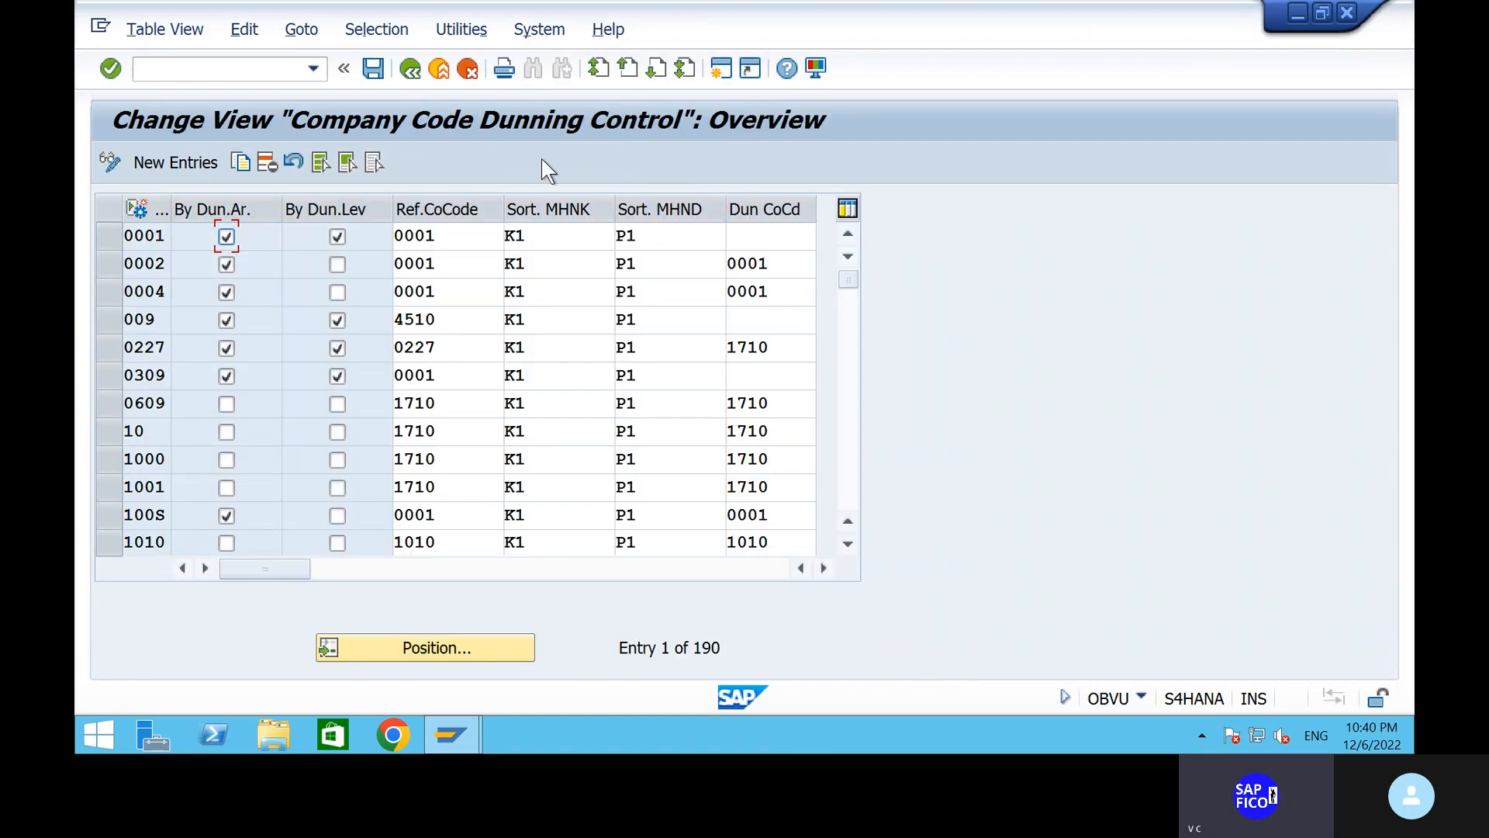
{"action": "left_click", "coordinate": [436, 654]}
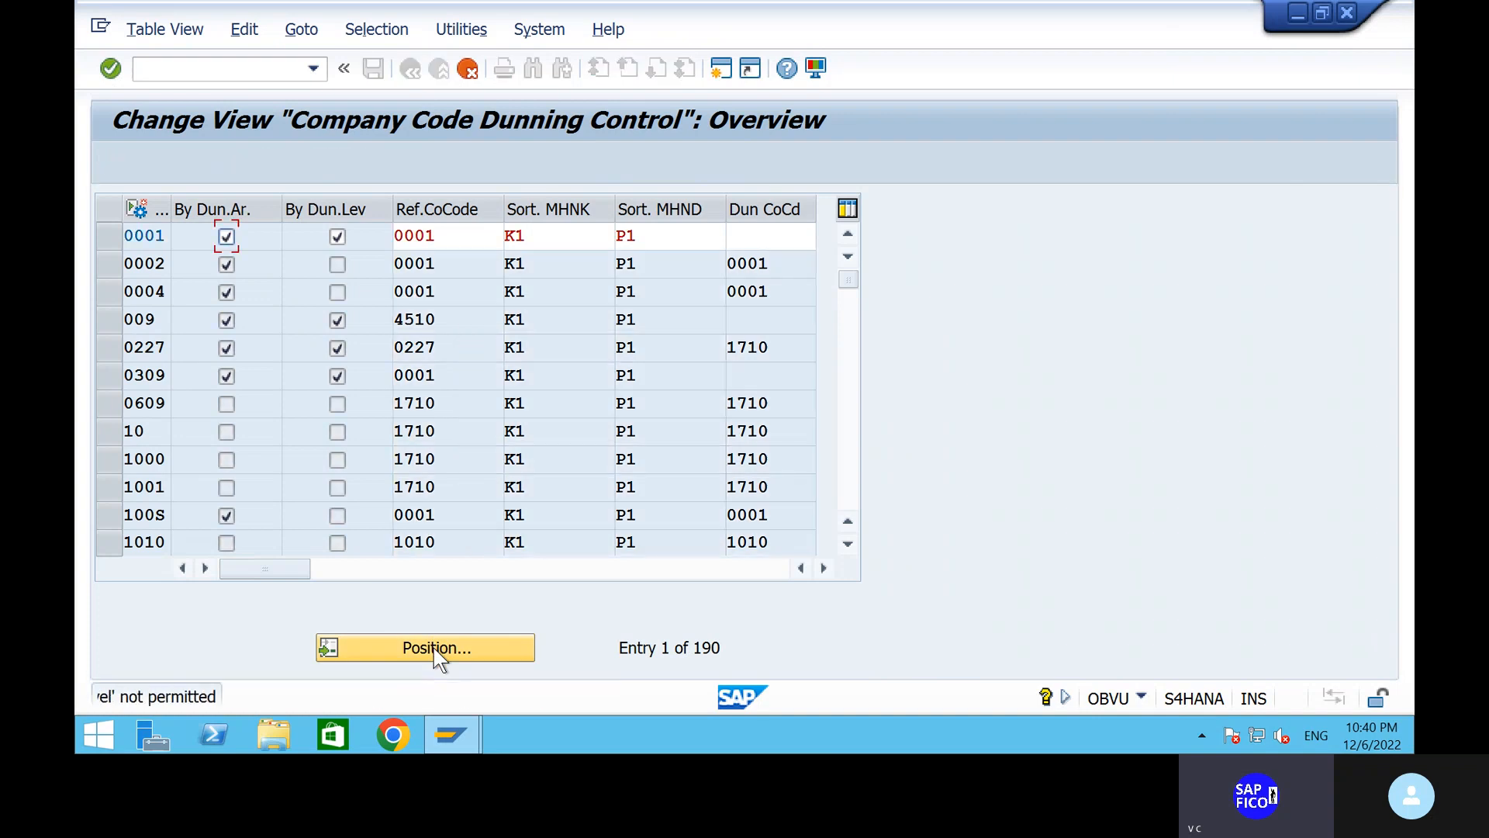
{"action": "left_click", "coordinate": [434, 649]}
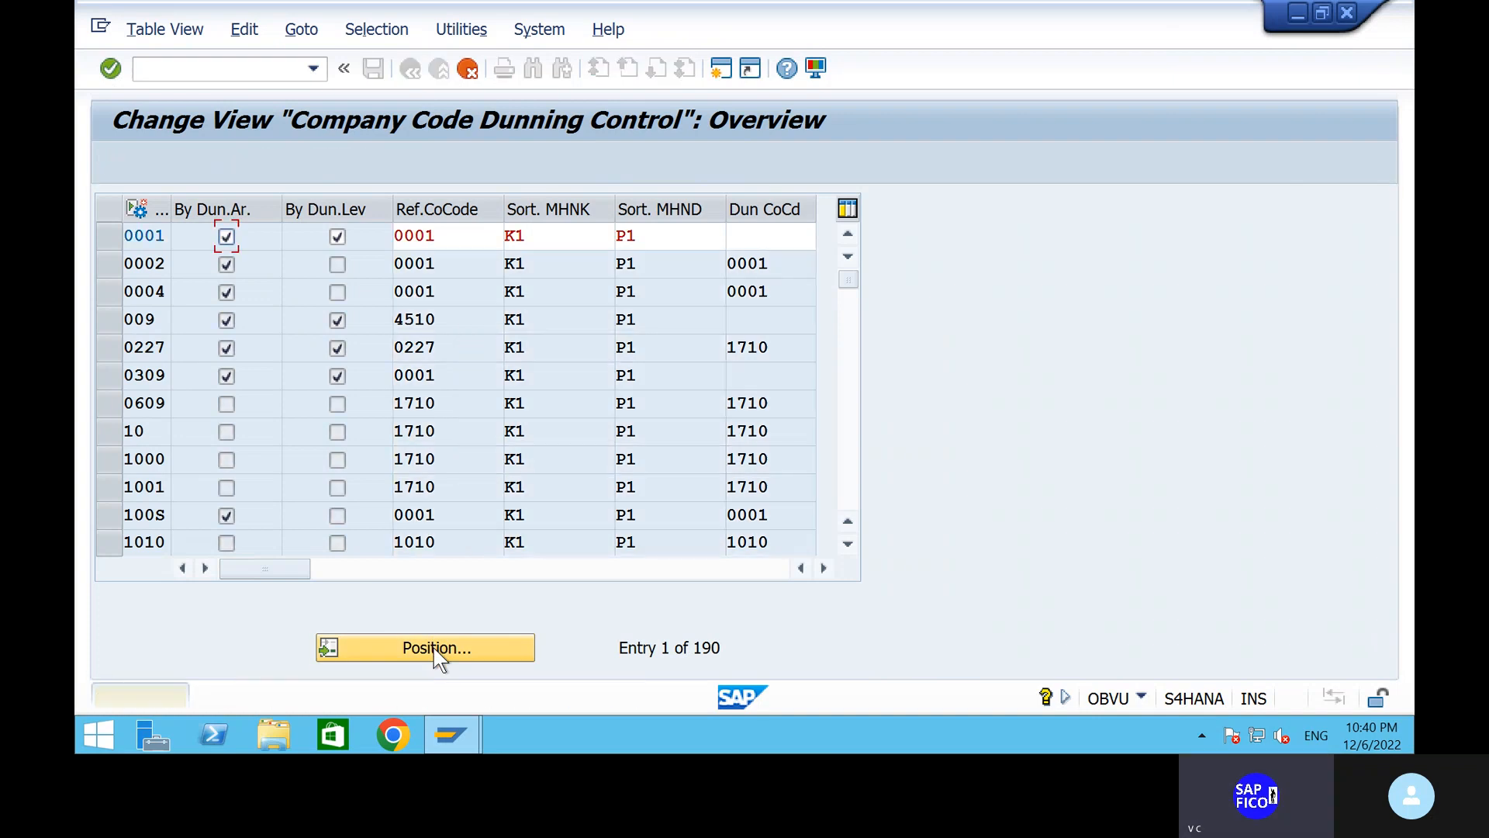
{"action": "left_click", "coordinate": [434, 648]}
{"action": "left_click", "coordinate": [434, 648]}
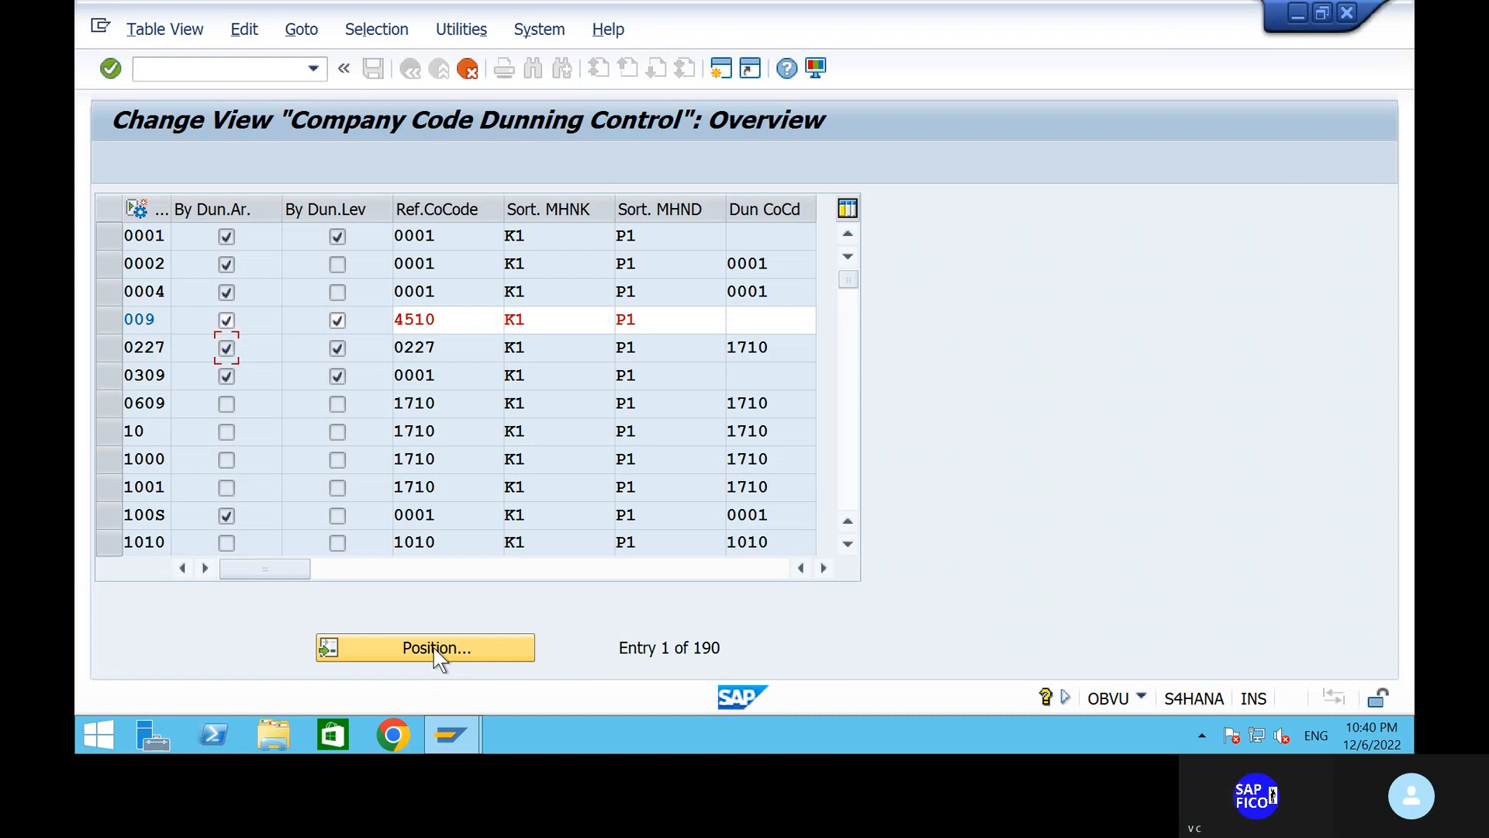
{"action": "left_click", "coordinate": [434, 648]}
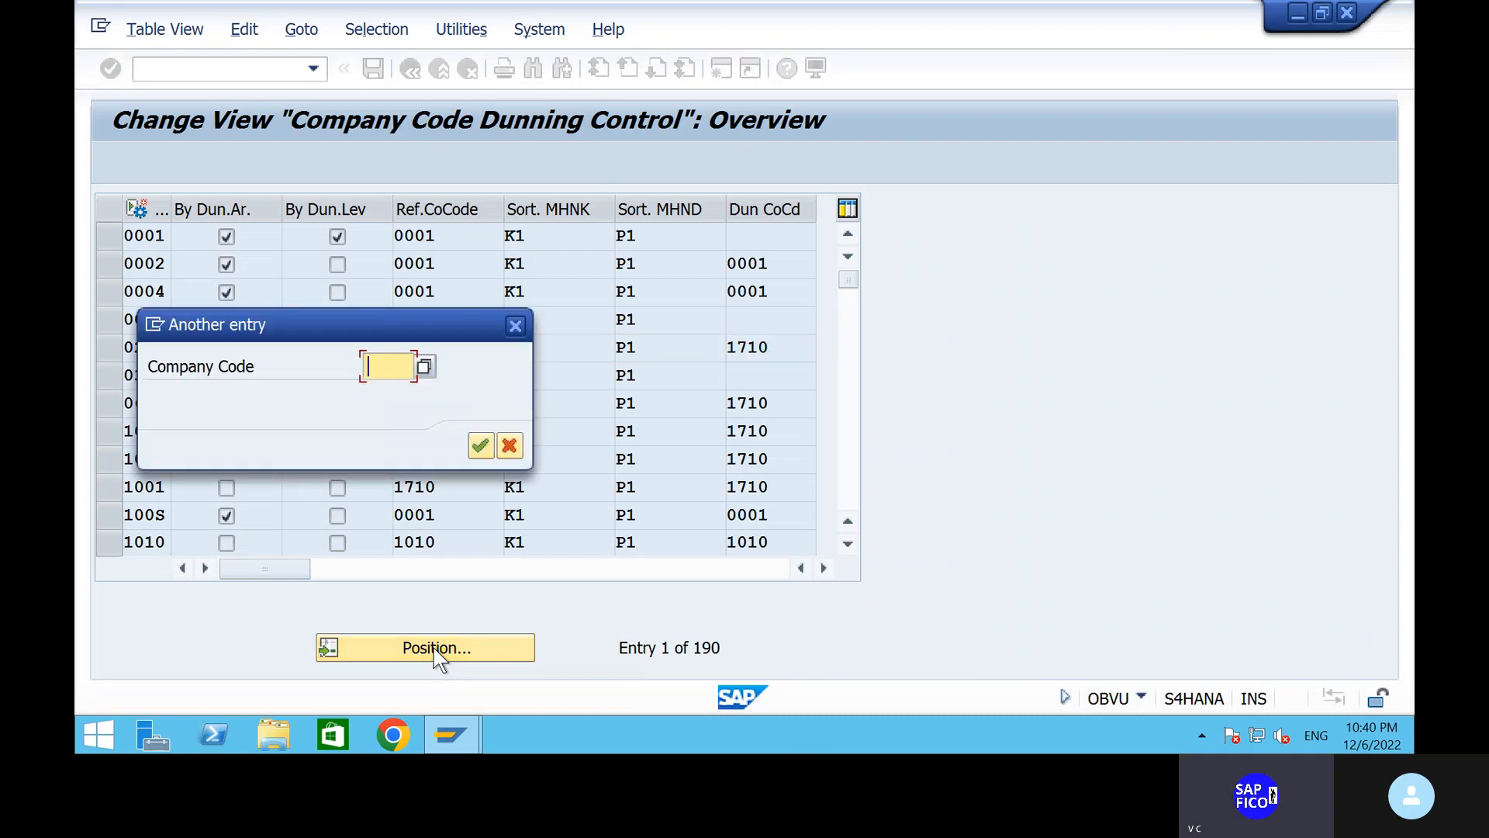
{"action": "type", "text": "ship"}
{"action": "key", "text": "Return"}
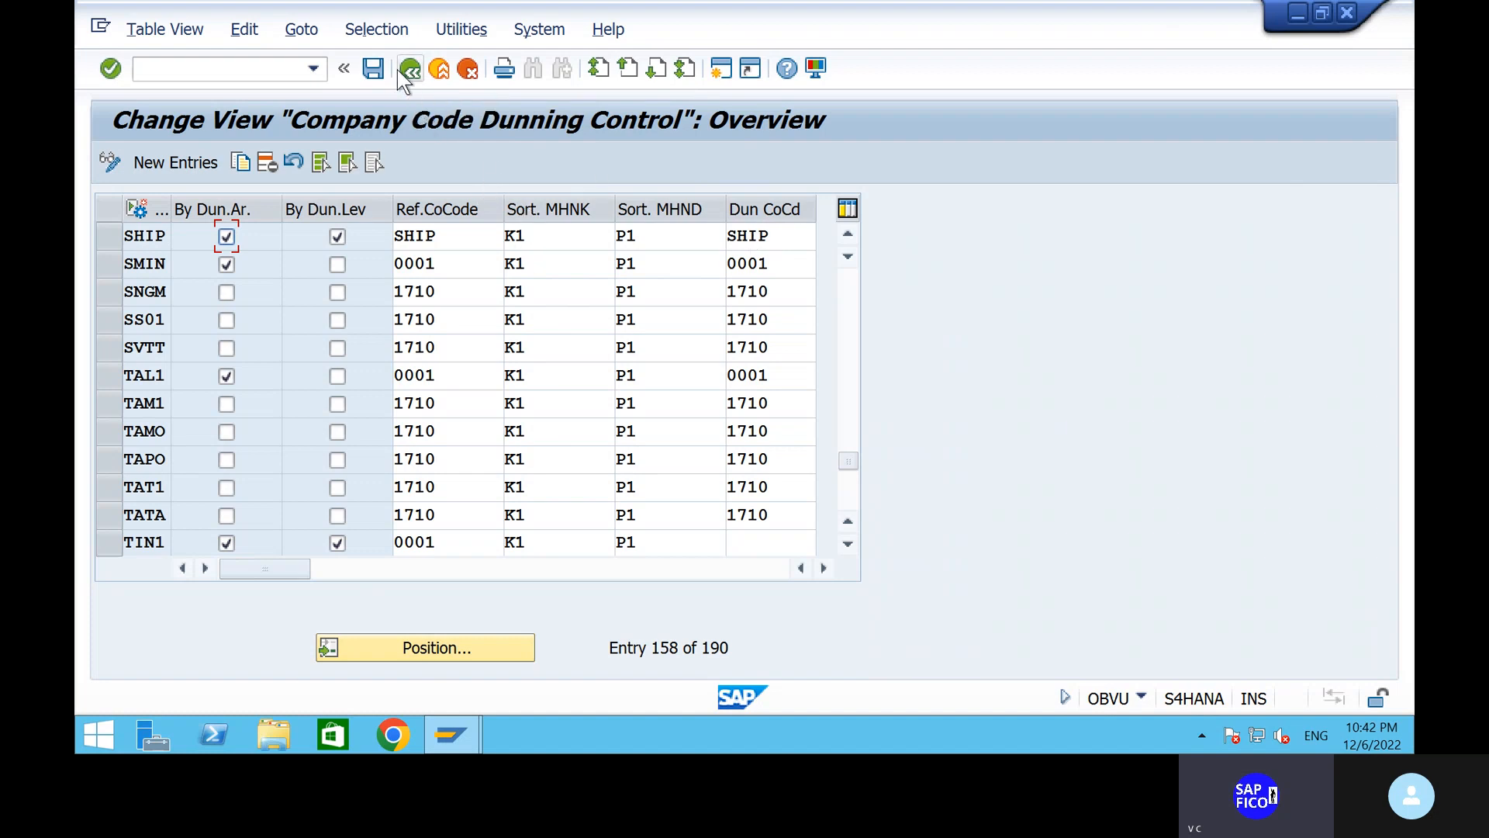
Start customer invoice entry with transaction FB70 for company code SHIP.
{"action": "left_click", "coordinate": [190, 73]}
{"action": "type", "text": "/nfb70"}
{"action": "key", "text": "Return"}
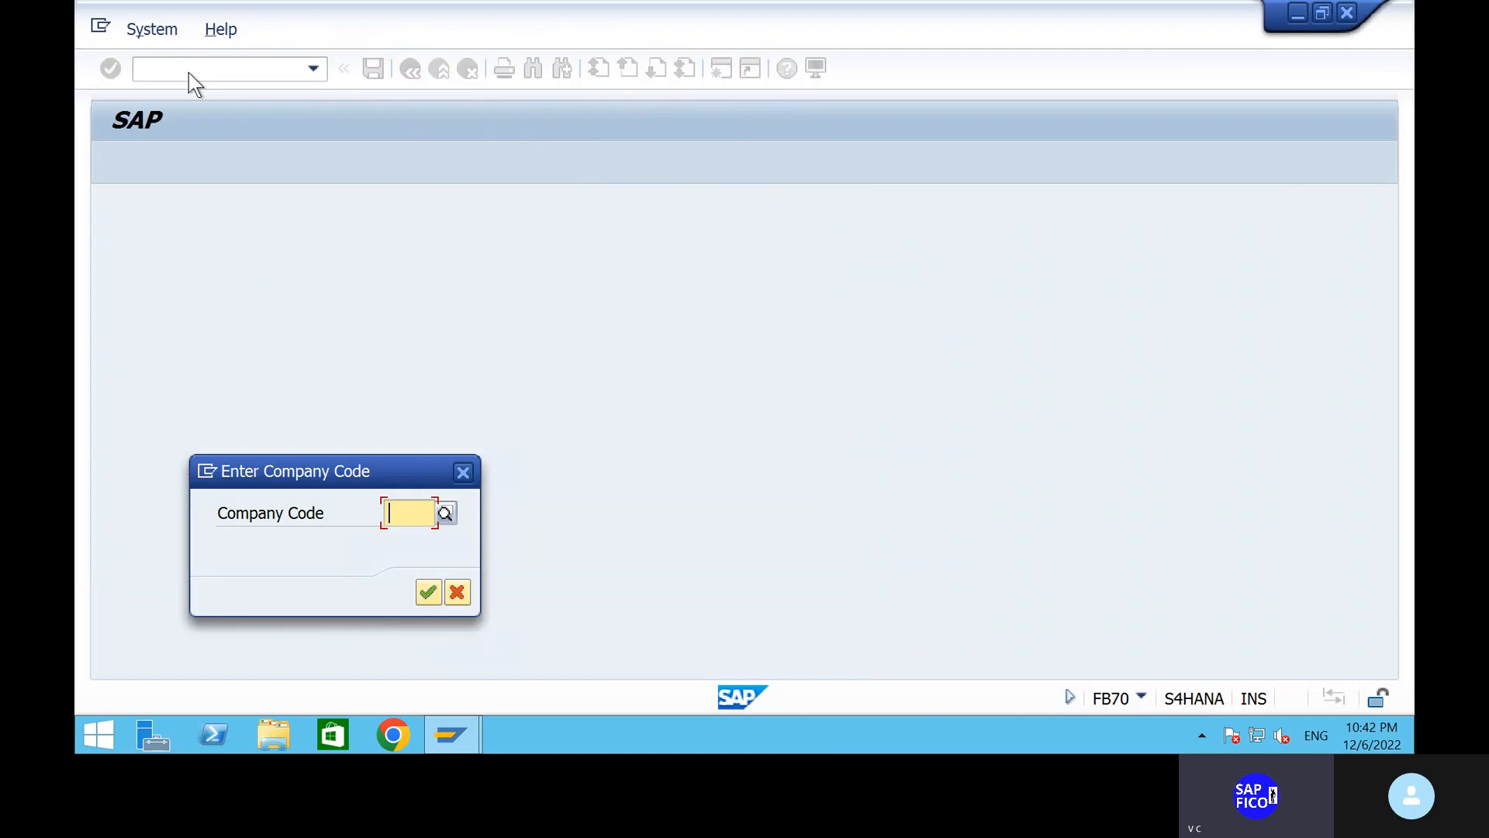
{"action": "type", "text": "ship"}
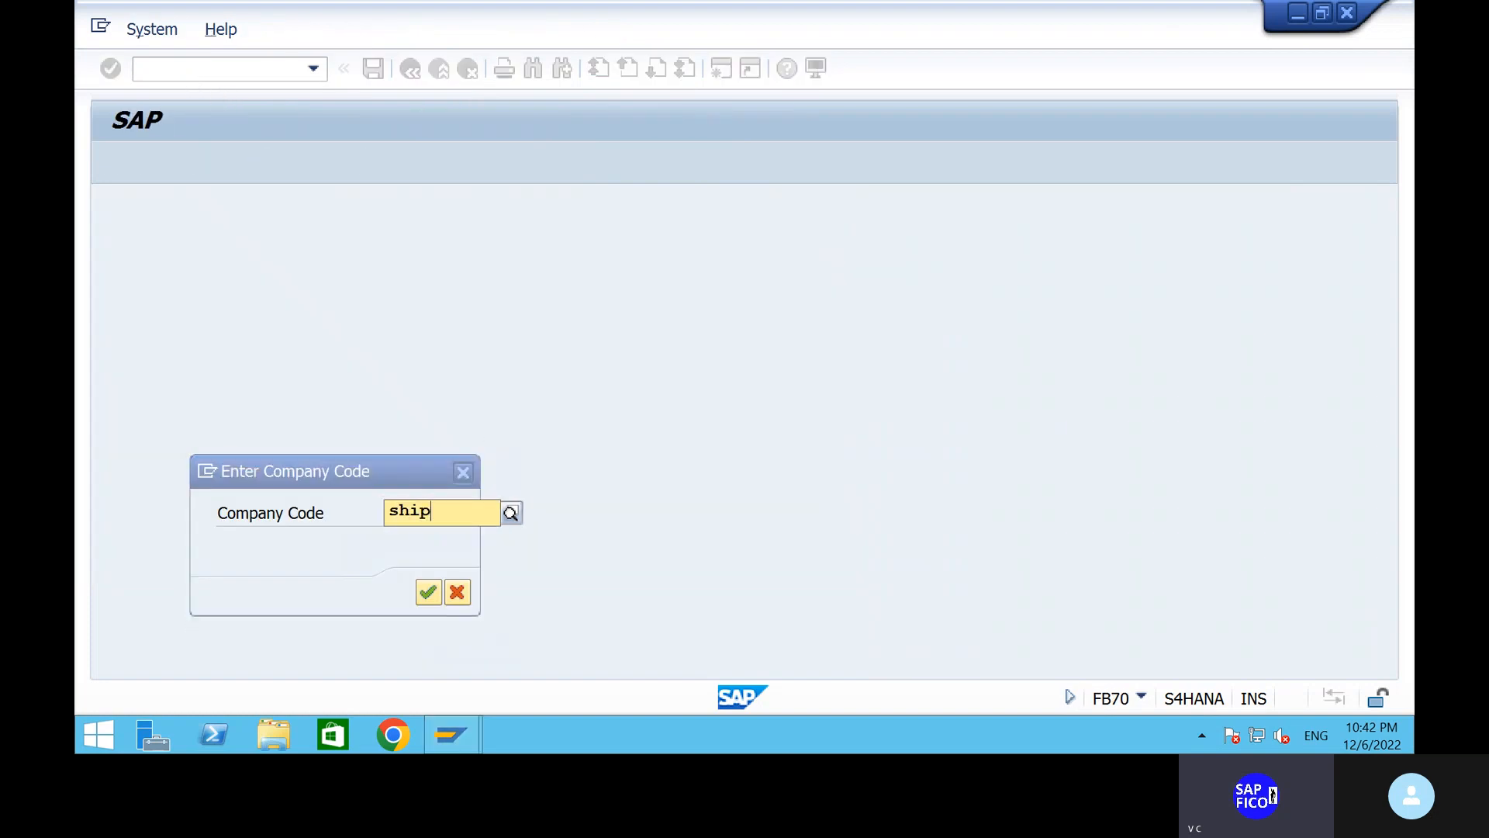
{"action": "key", "text": "Return"}
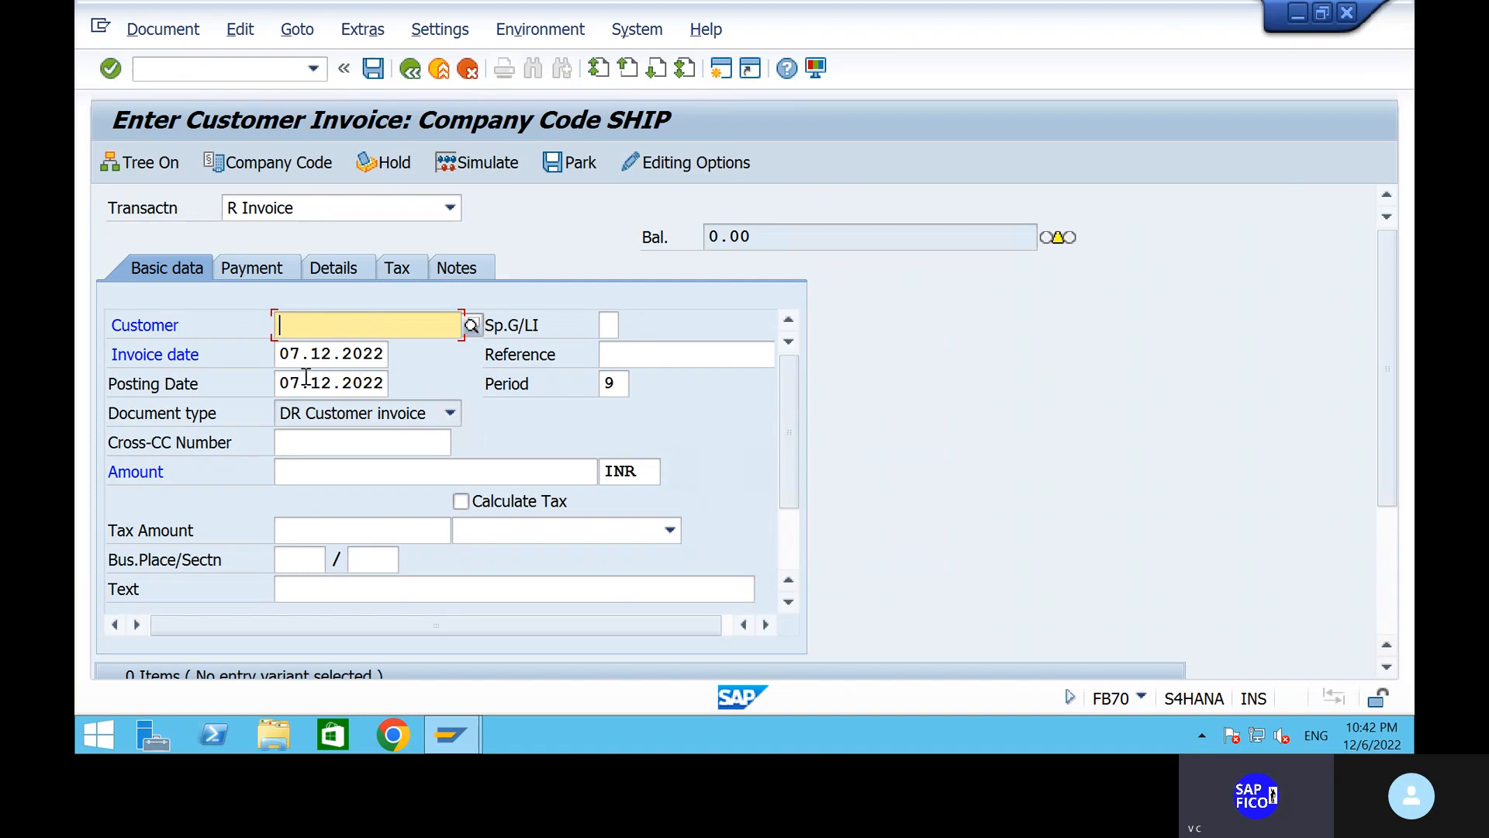
Set both the invoice date and the posting date to 06.12.2022.
{"action": "left_click", "coordinate": [292, 355]}
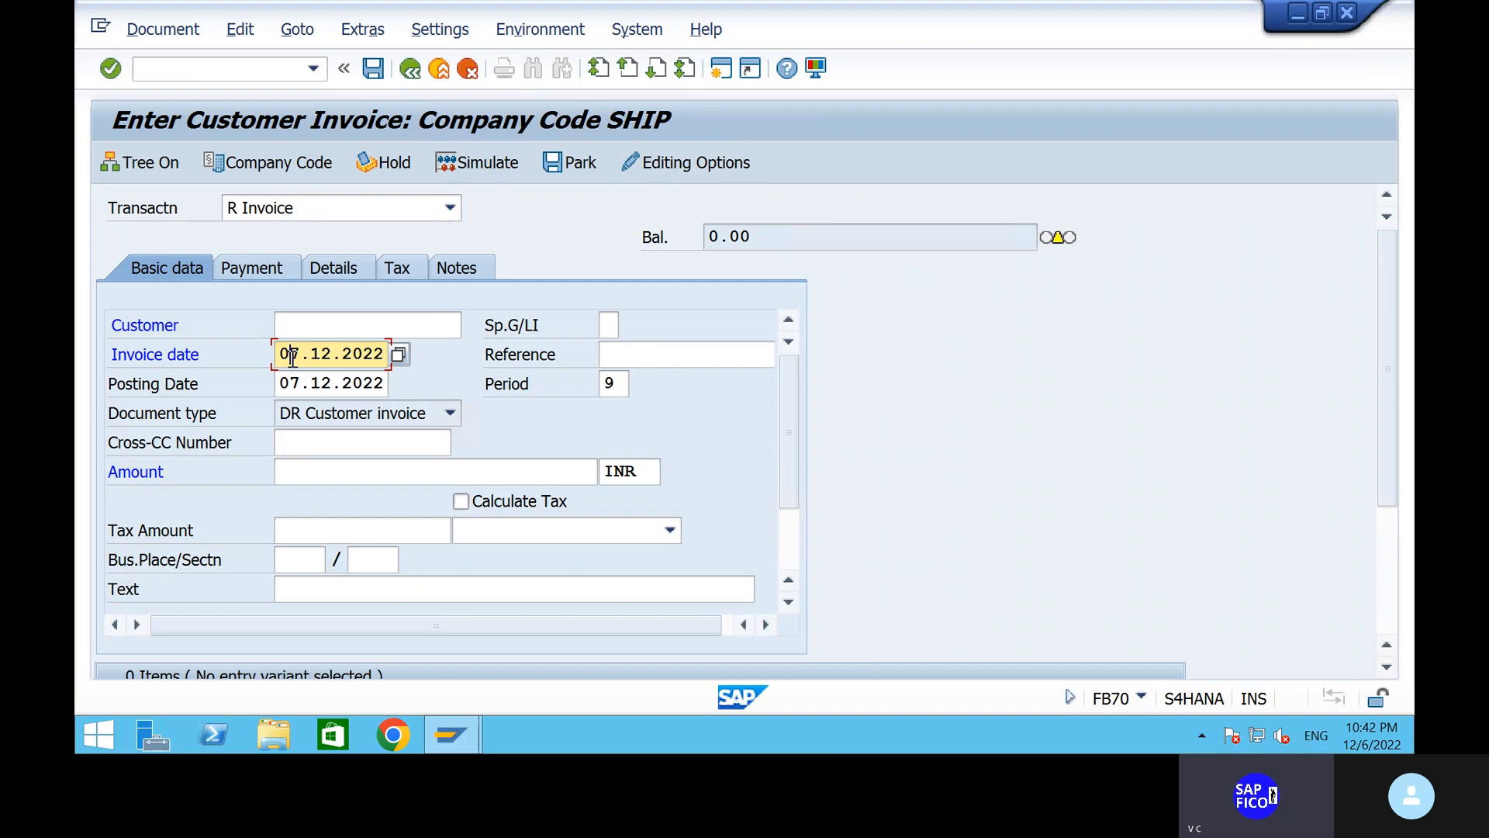
{"action": "key", "text": "Delete"}
{"action": "type", "text": "6"}
{"action": "left_click", "coordinate": [300, 382]}
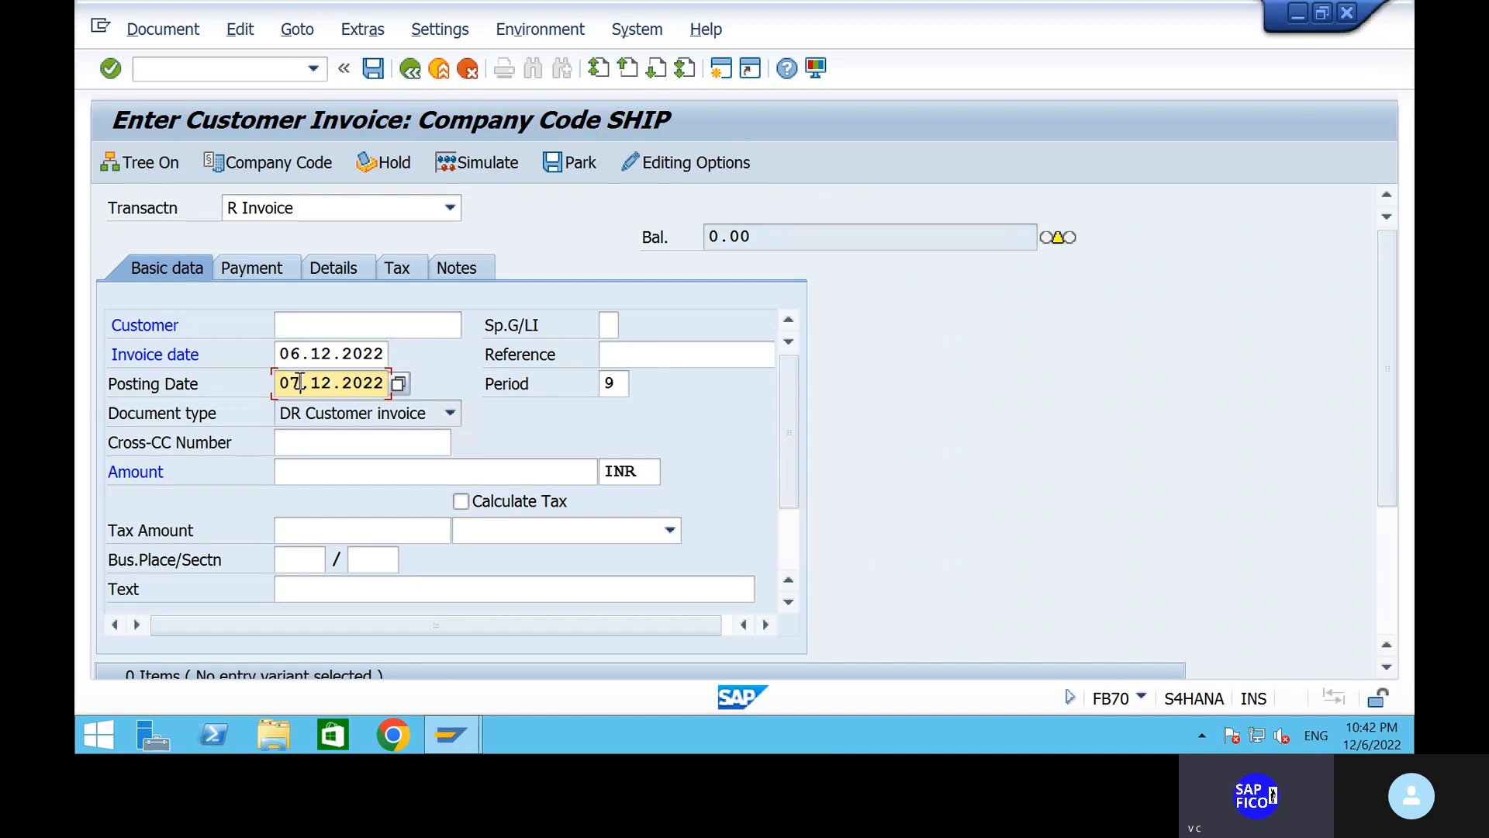
{"action": "key", "text": "BackSpace"}
{"action": "type", "text": "6"}
Fill in the customer number for the invoice.
{"action": "left_click", "coordinate": [419, 322]}
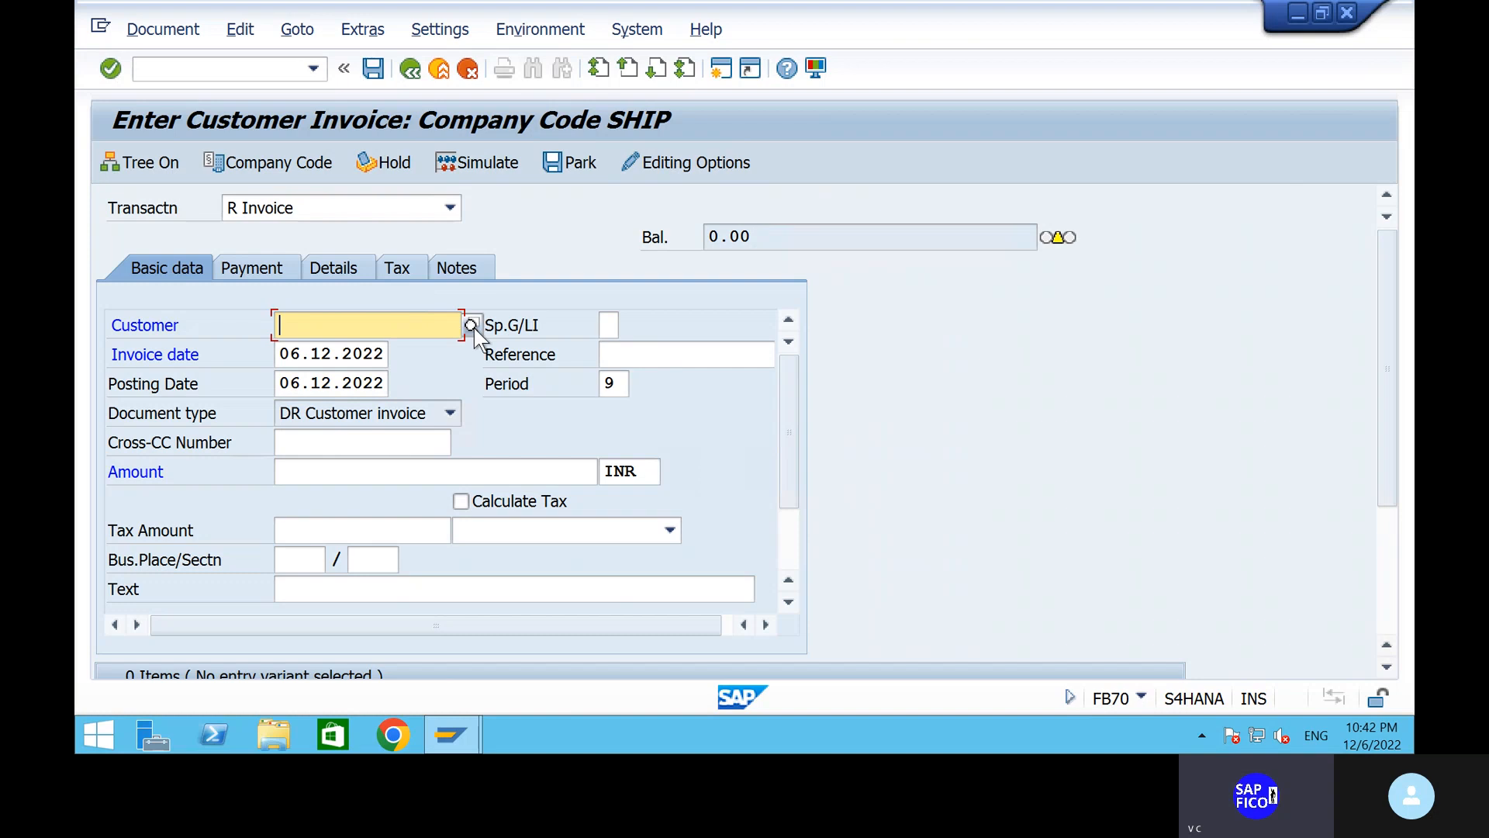
{"action": "left_click", "coordinate": [442, 331]}
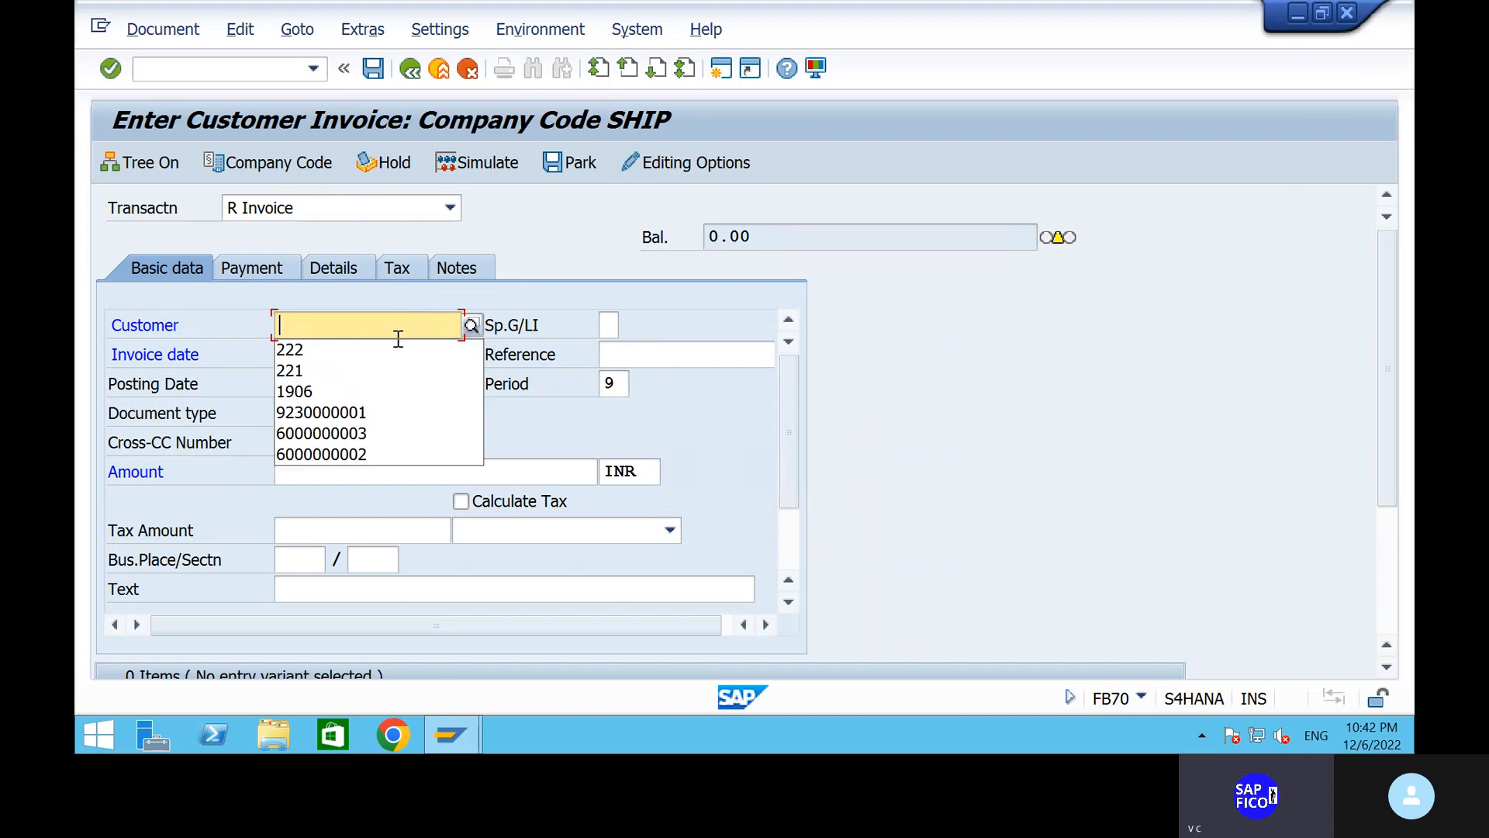
{"action": "left_click", "coordinate": [391, 371]}
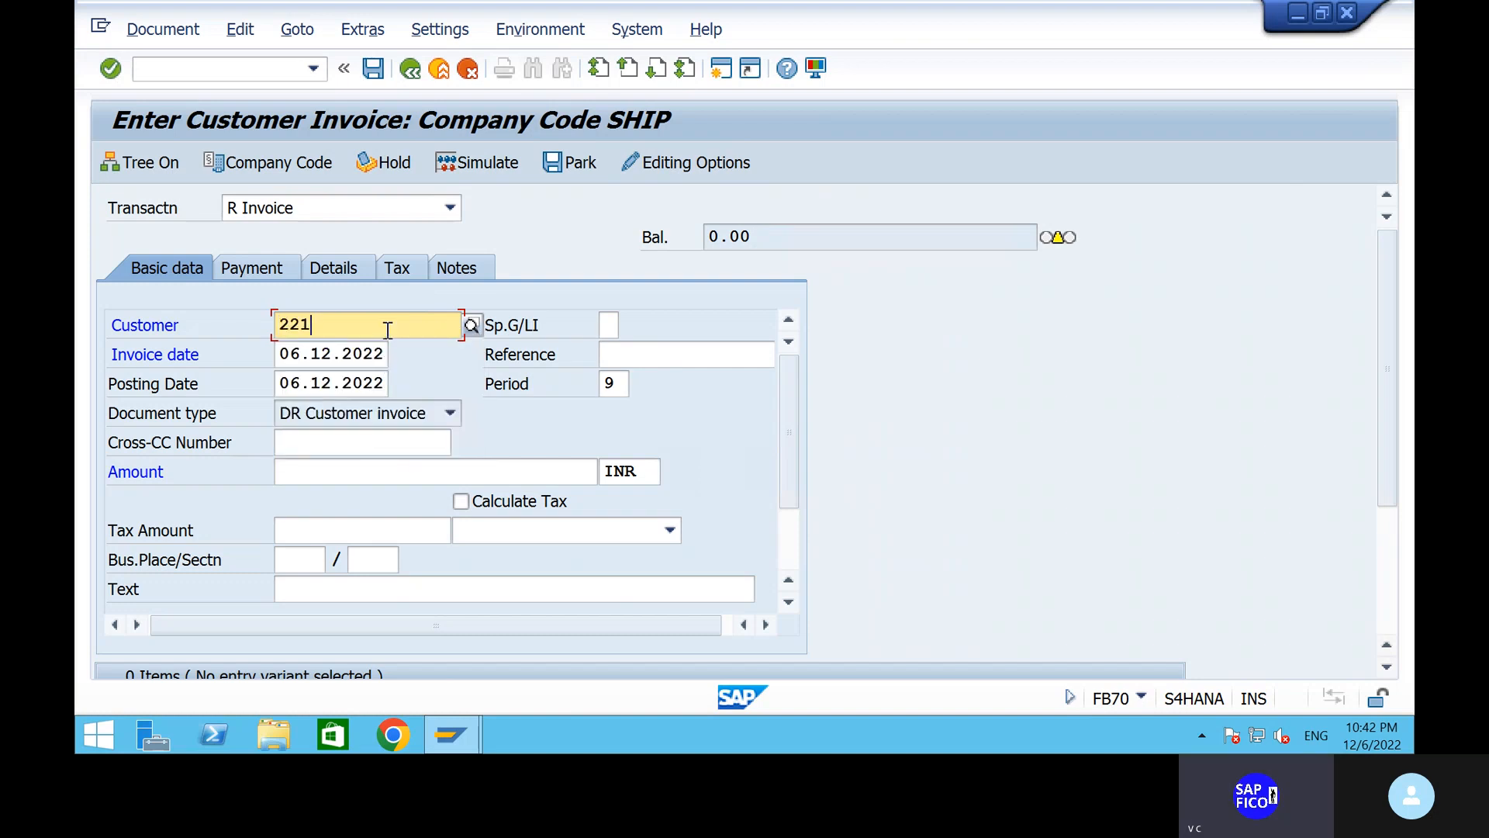
{"action": "key", "text": "BackSpace"}
{"action": "type", "text": "2"}
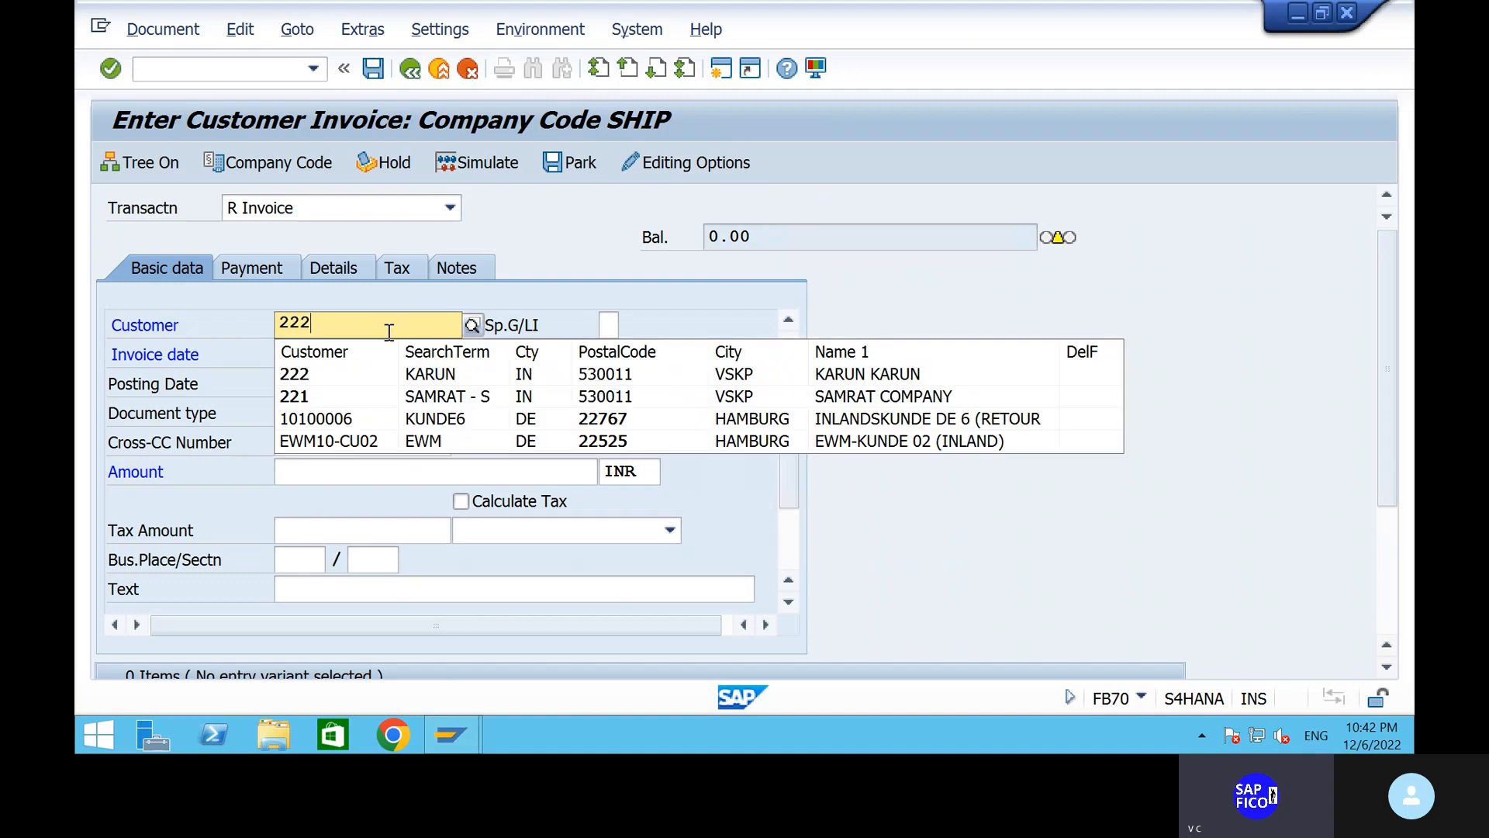
{"action": "left_click", "coordinate": [380, 367]}
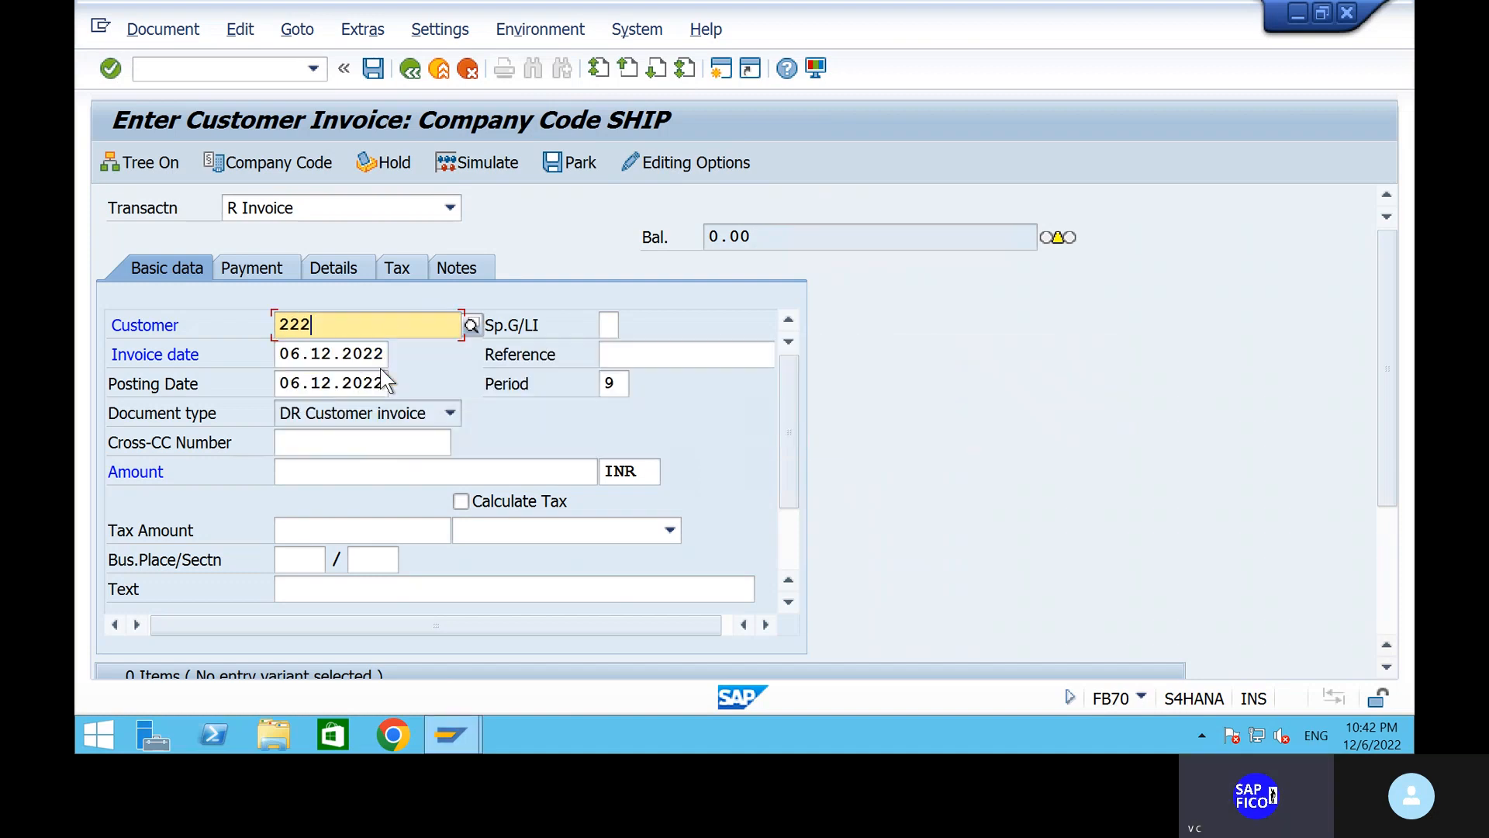
Set the invoice amount to 50000 INR and enter the text "SELLING MATERIAL TO THE CUSTOMER".
{"action": "left_click", "coordinate": [334, 483]}
{"action": "type", "text": "5"}
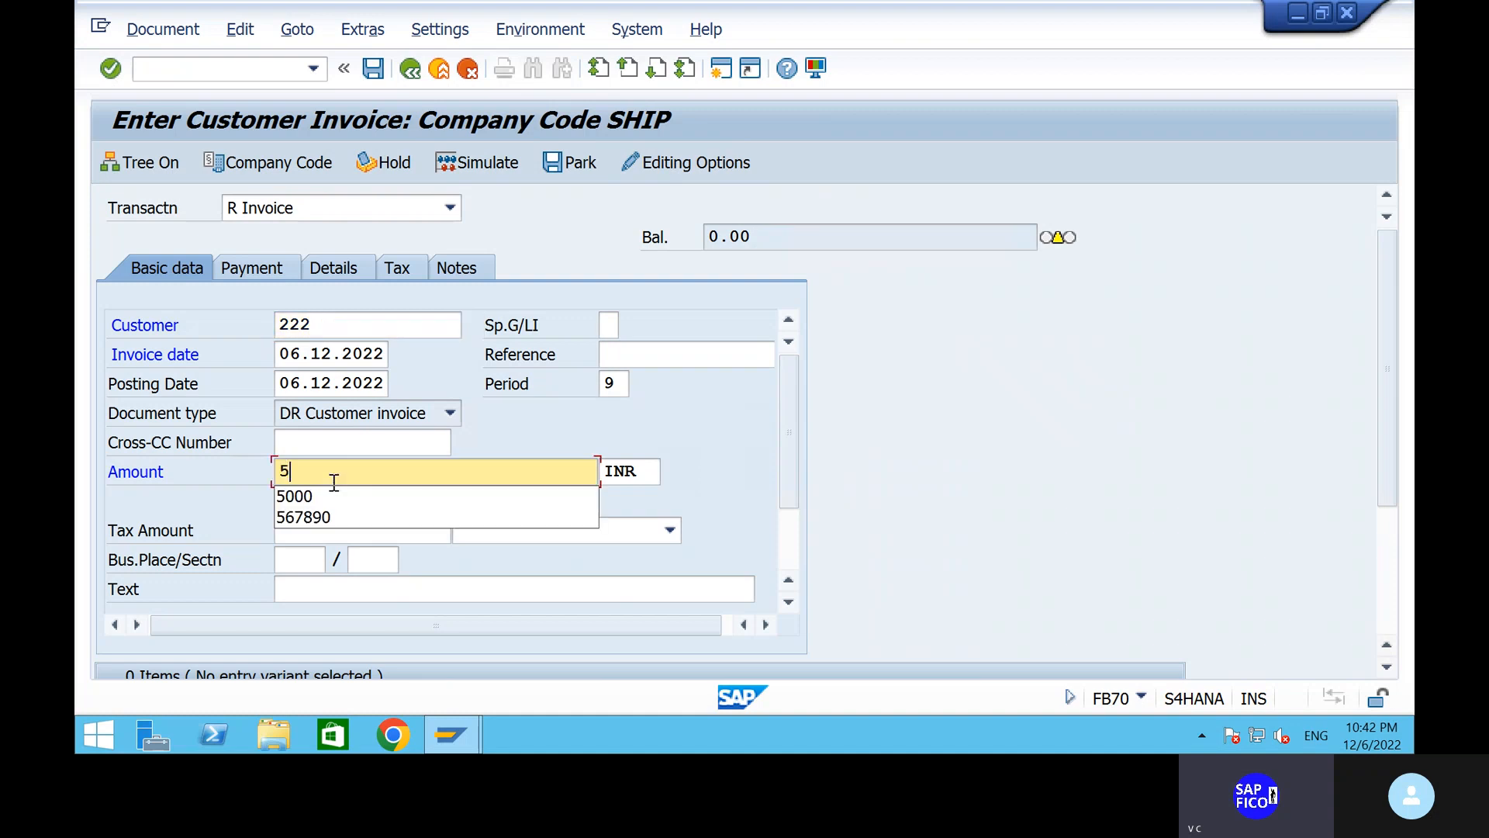
{"action": "type", "text": "0000"}
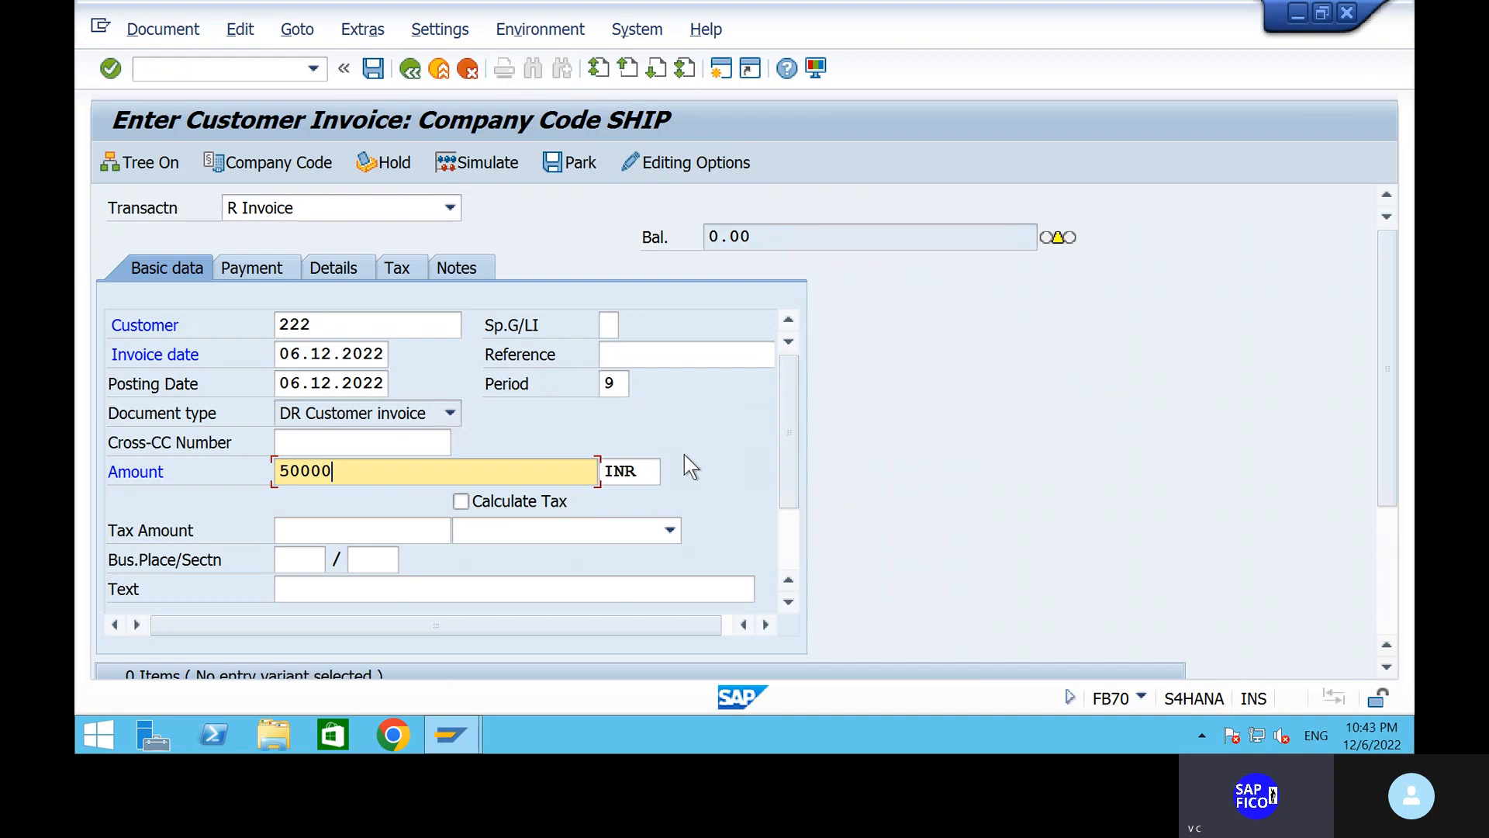
{"action": "scroll", "coordinate": [684, 454], "scroll_direction": "down", "scroll_amount": 2}
{"action": "left_click", "coordinate": [390, 466]}
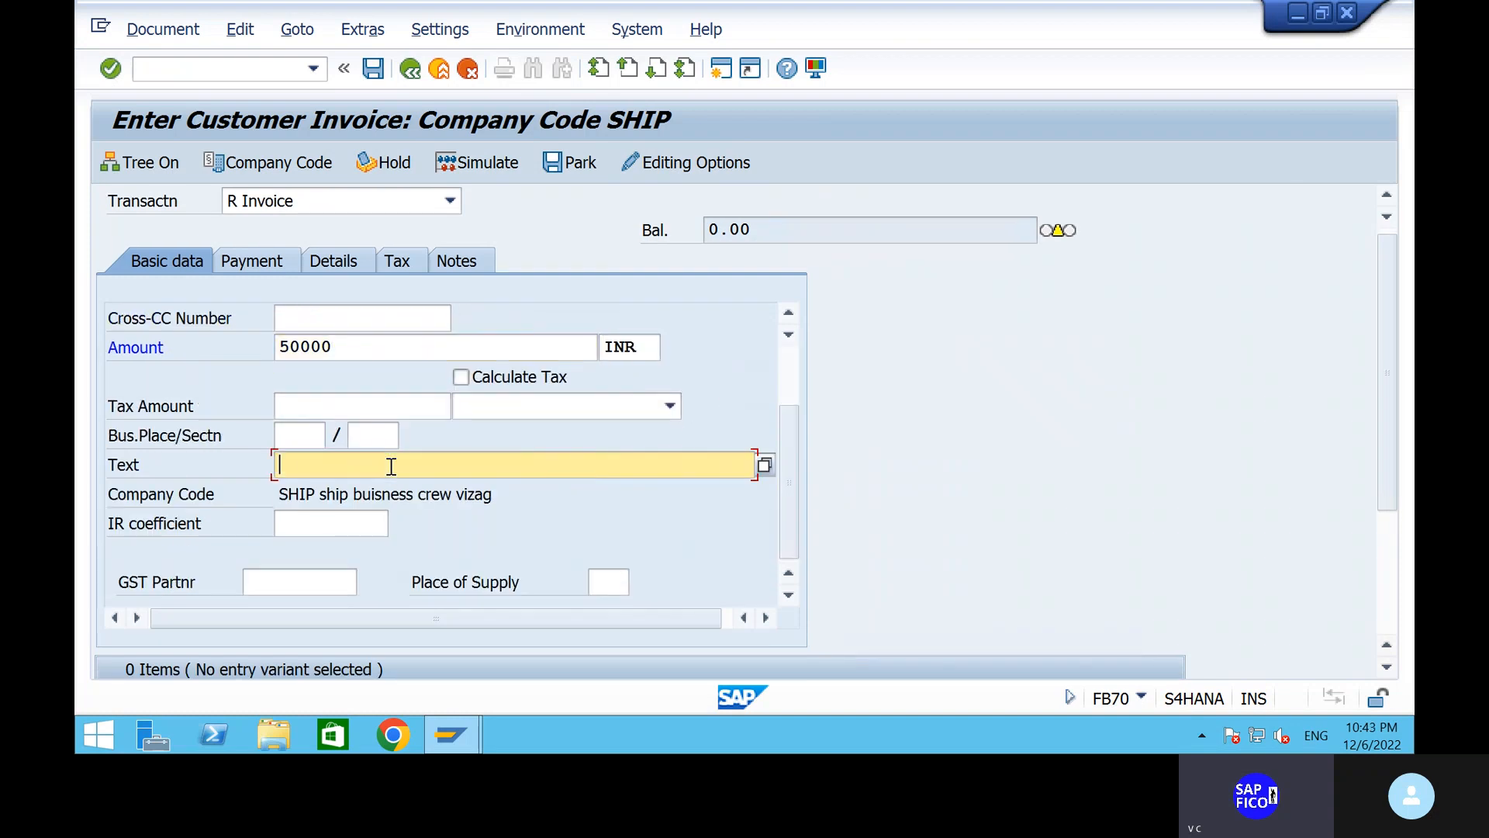
{"action": "type", "text": "se"}
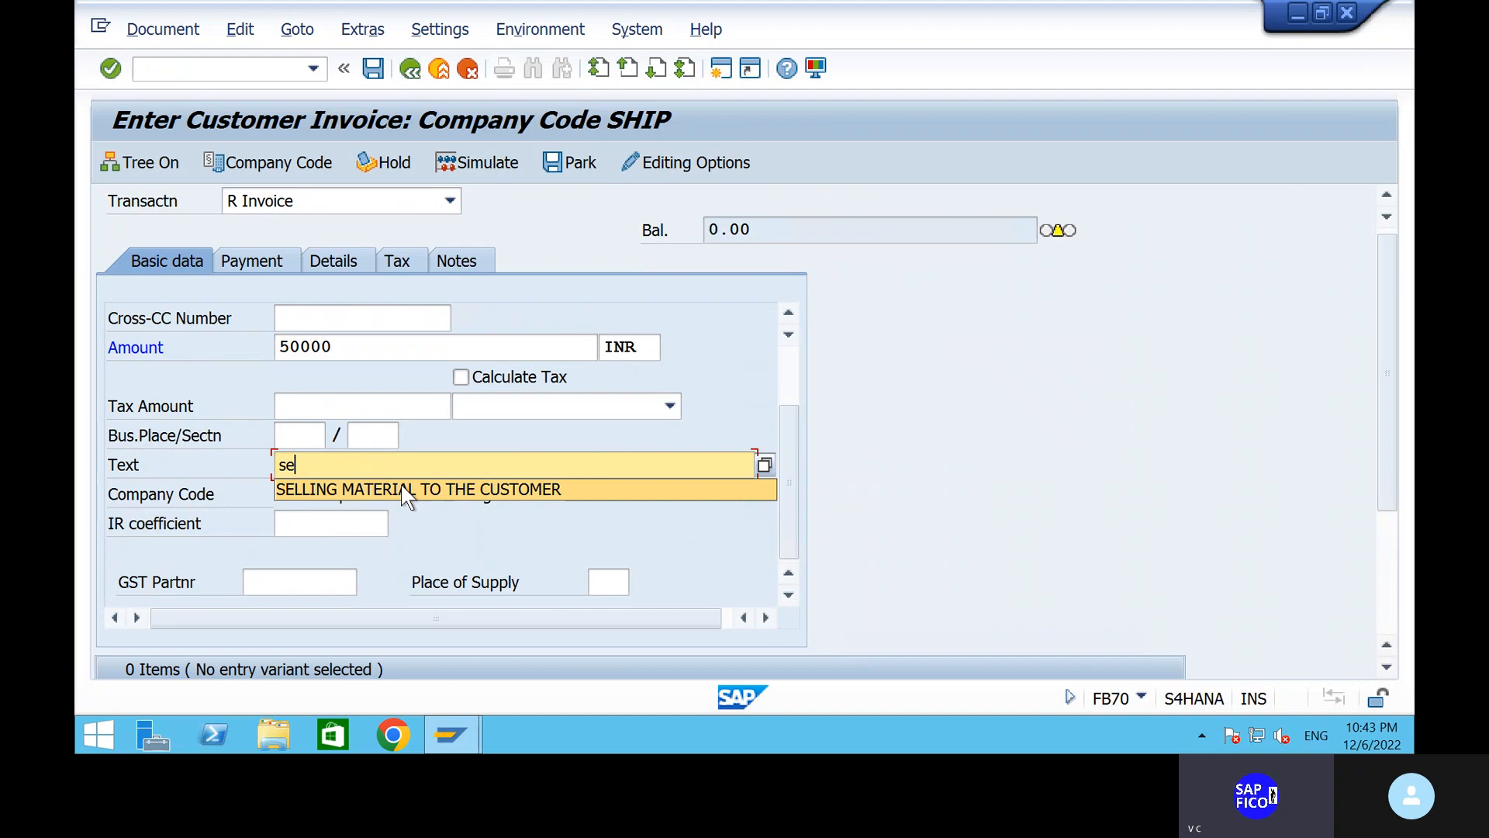
{"action": "left_click", "coordinate": [403, 489]}
Add a credit line item of 50000 to the SALES ACCOUNT G/L account and accept the entries.
{"action": "scroll", "coordinate": [574, 531], "scroll_direction": "down", "scroll_amount": 1}
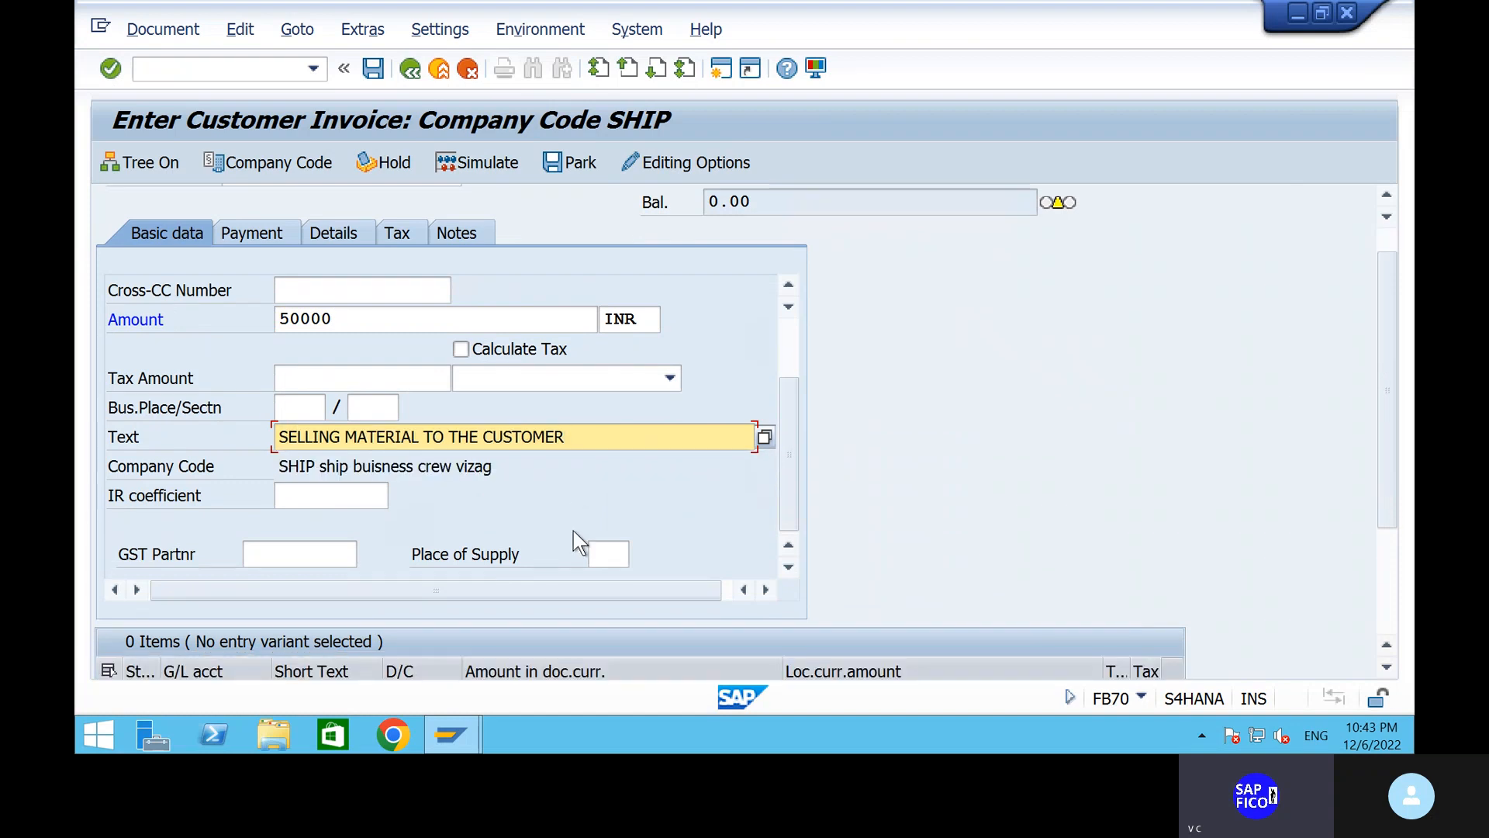
{"action": "scroll", "coordinate": [574, 530], "scroll_direction": "down", "scroll_amount": 3}
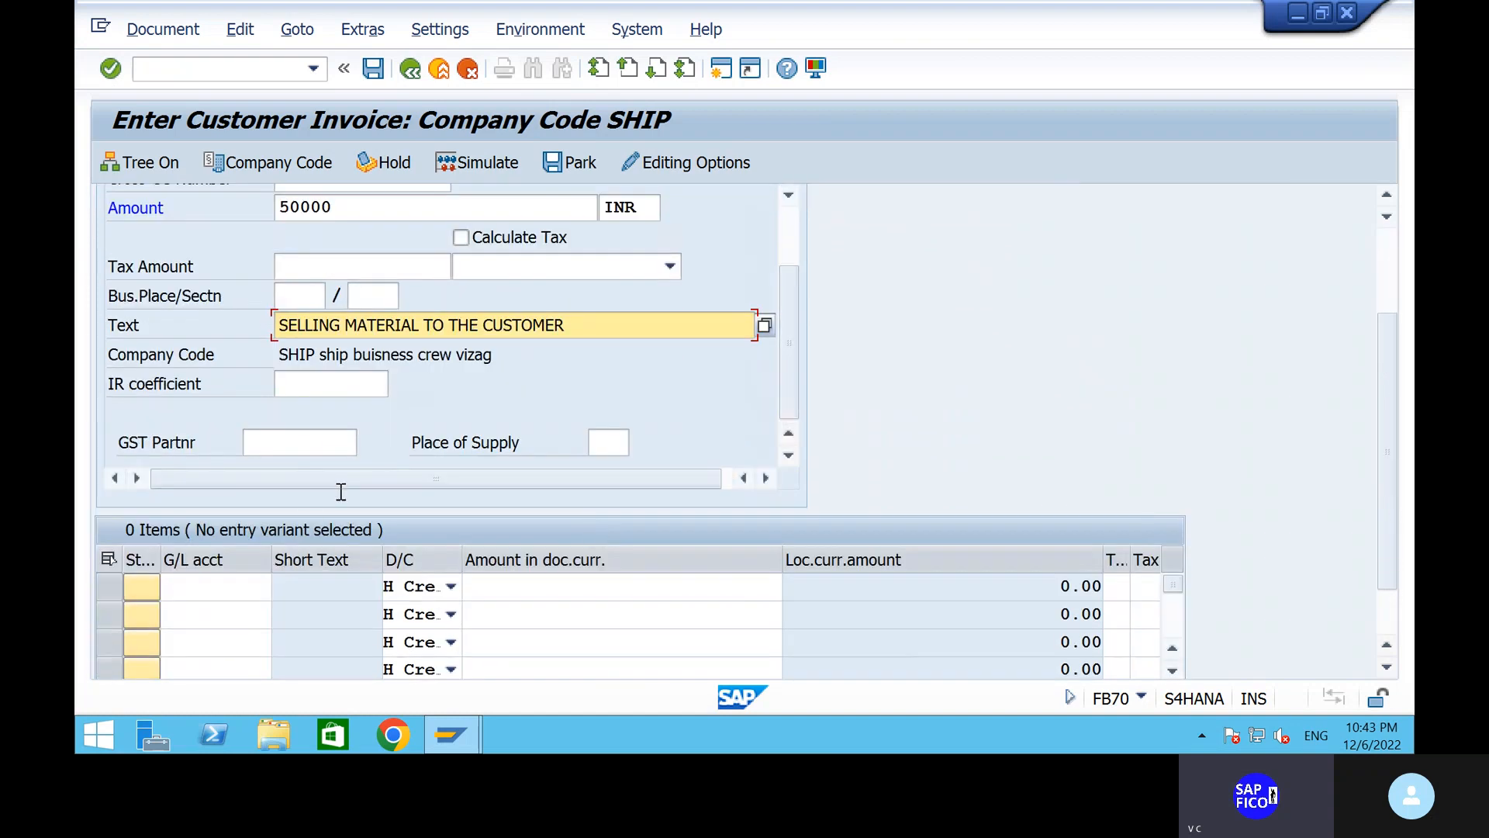
{"action": "left_click", "coordinate": [230, 585]}
{"action": "type", "text": "3"}
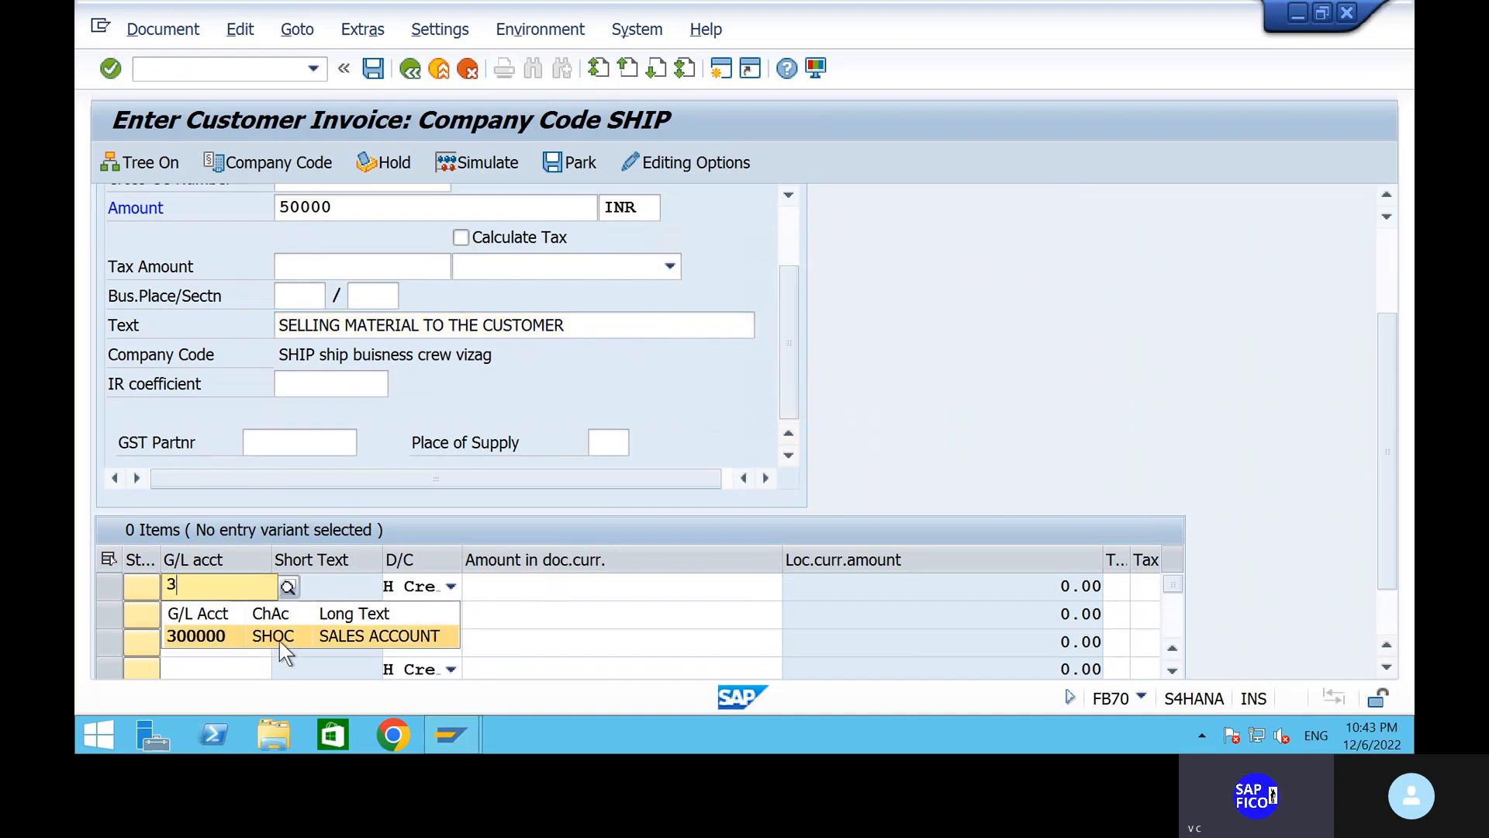
{"action": "left_click", "coordinate": [237, 638]}
{"action": "left_click", "coordinate": [505, 596]}
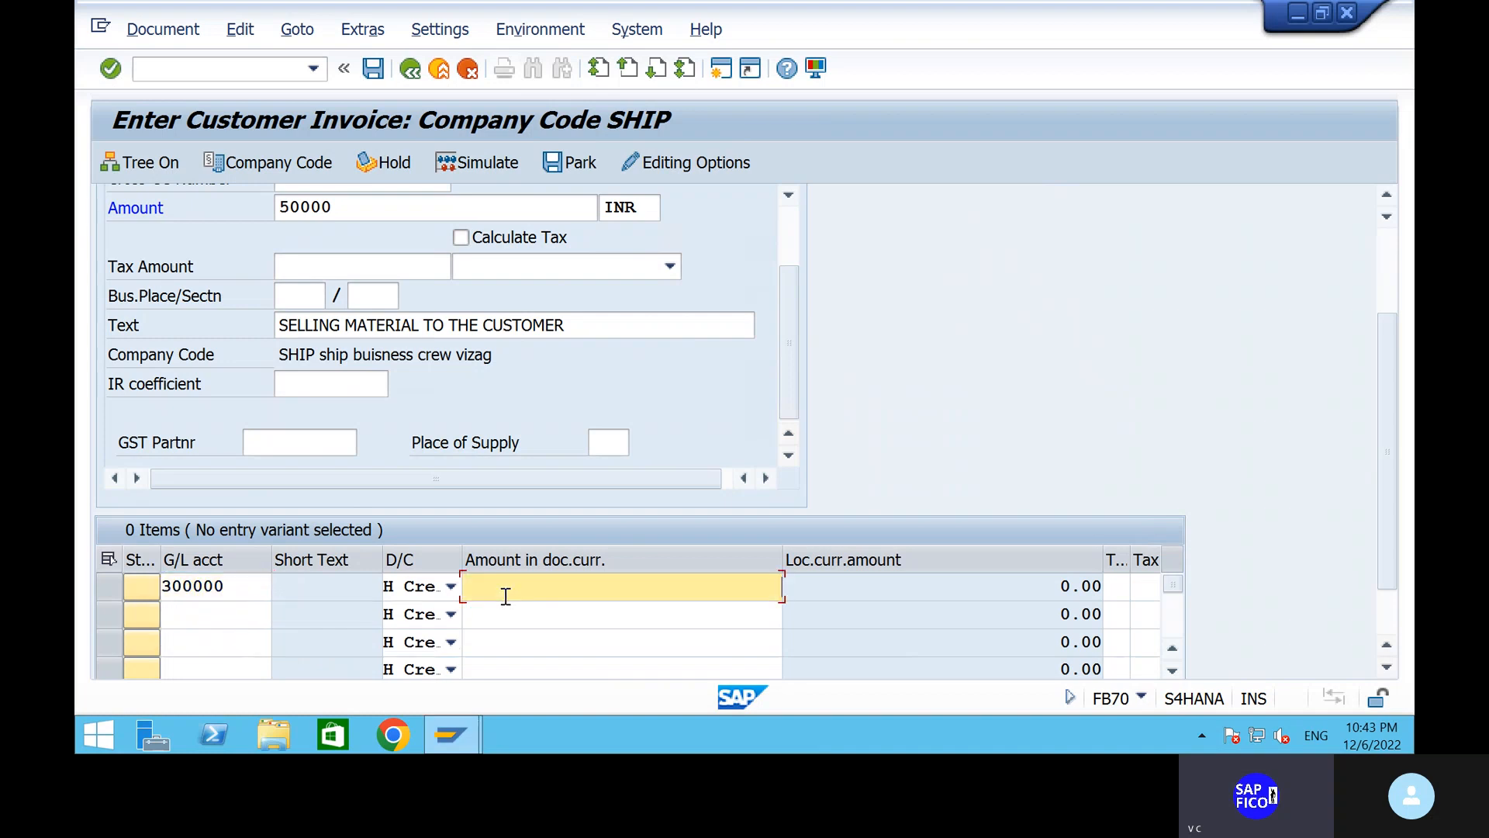
{"action": "type", "text": "50000"}
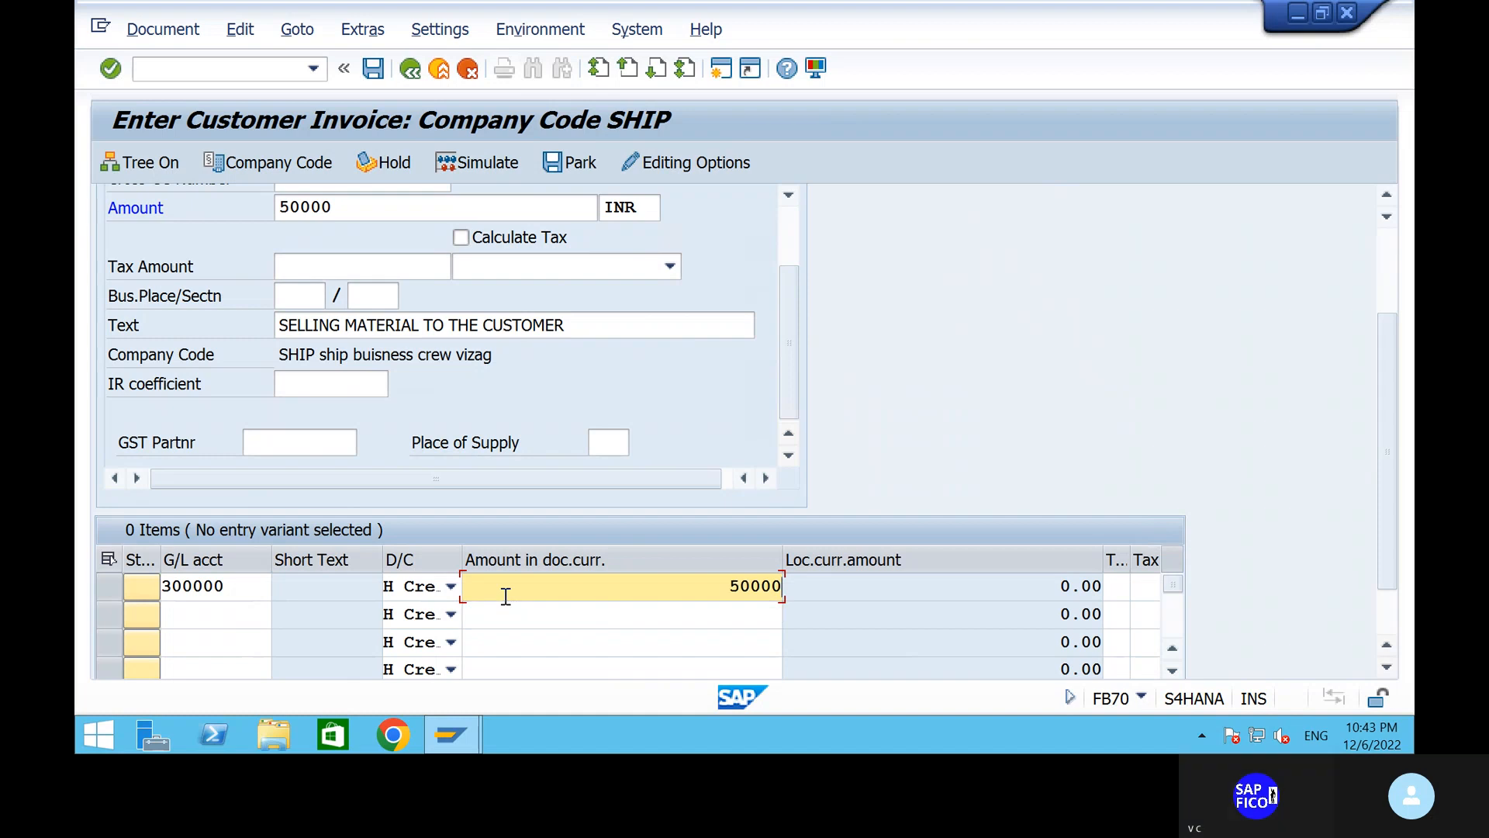
{"action": "key", "text": "Return"}
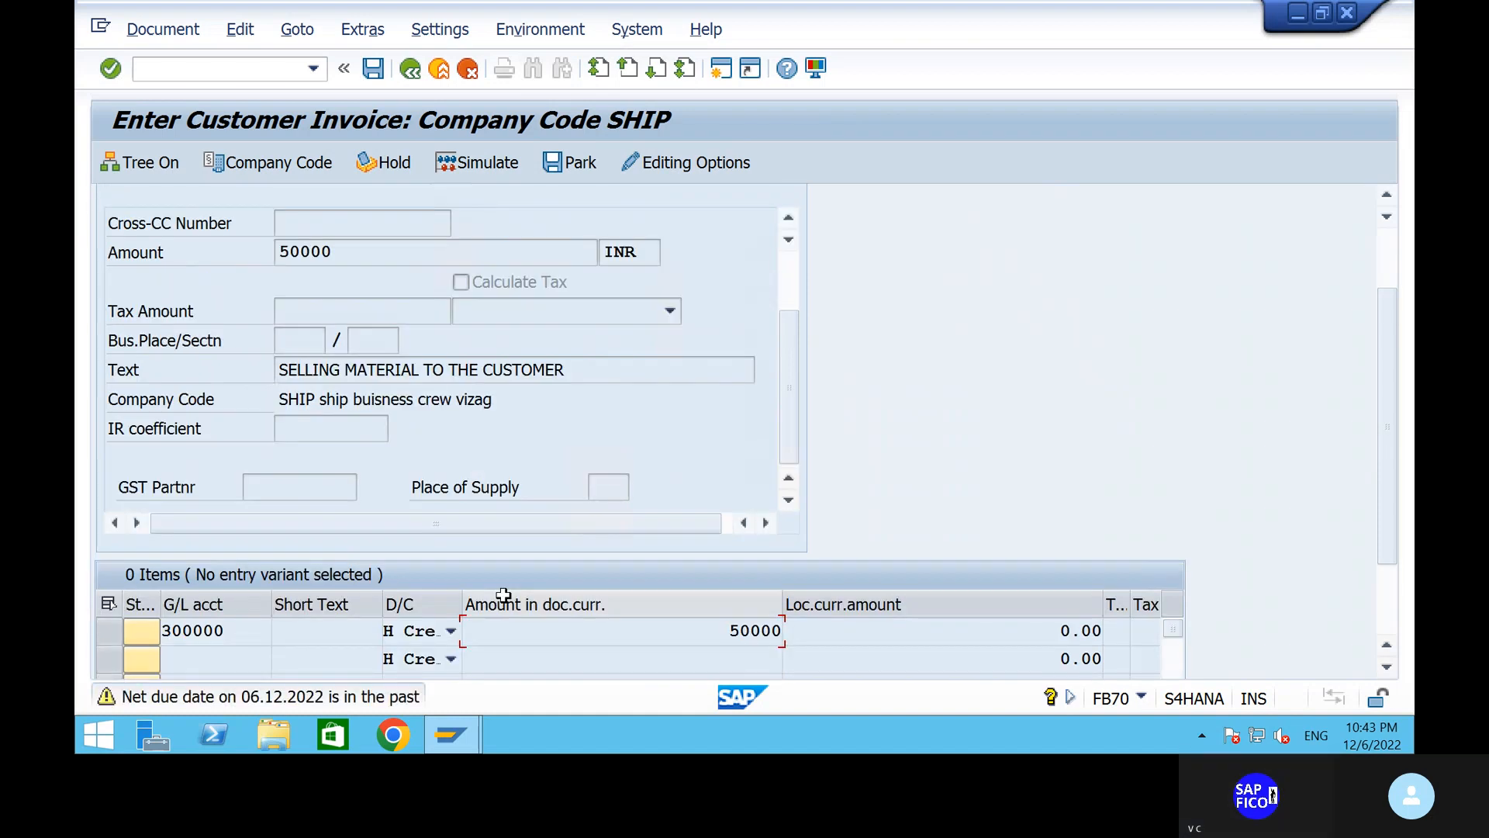
{"action": "key", "text": "Return"}
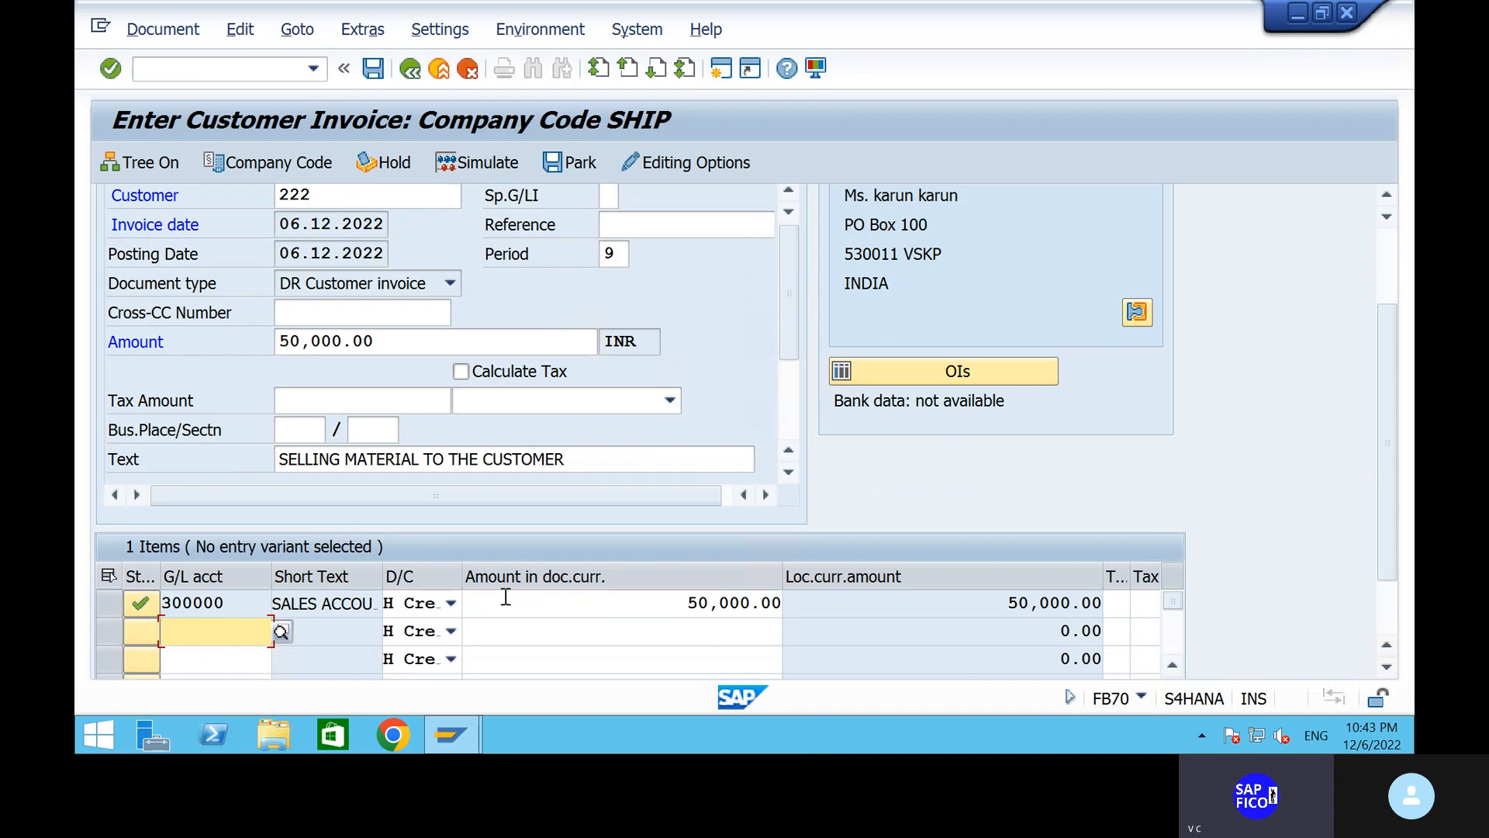
Simulate and post the customer invoice, and leave invoice entry without choosing another company code.
{"action": "left_click", "coordinate": [468, 162]}
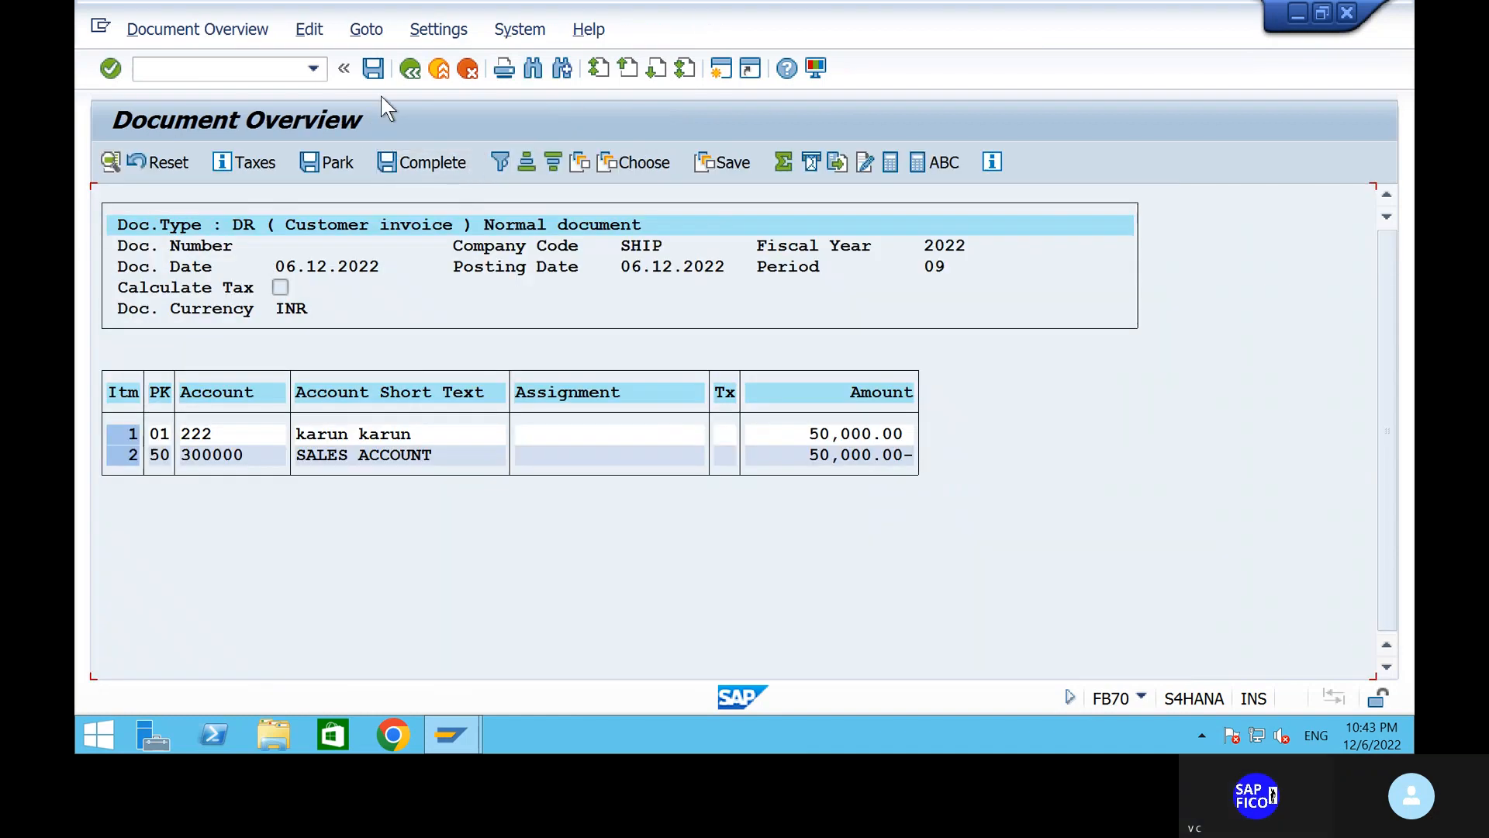
{"action": "left_click", "coordinate": [375, 80]}
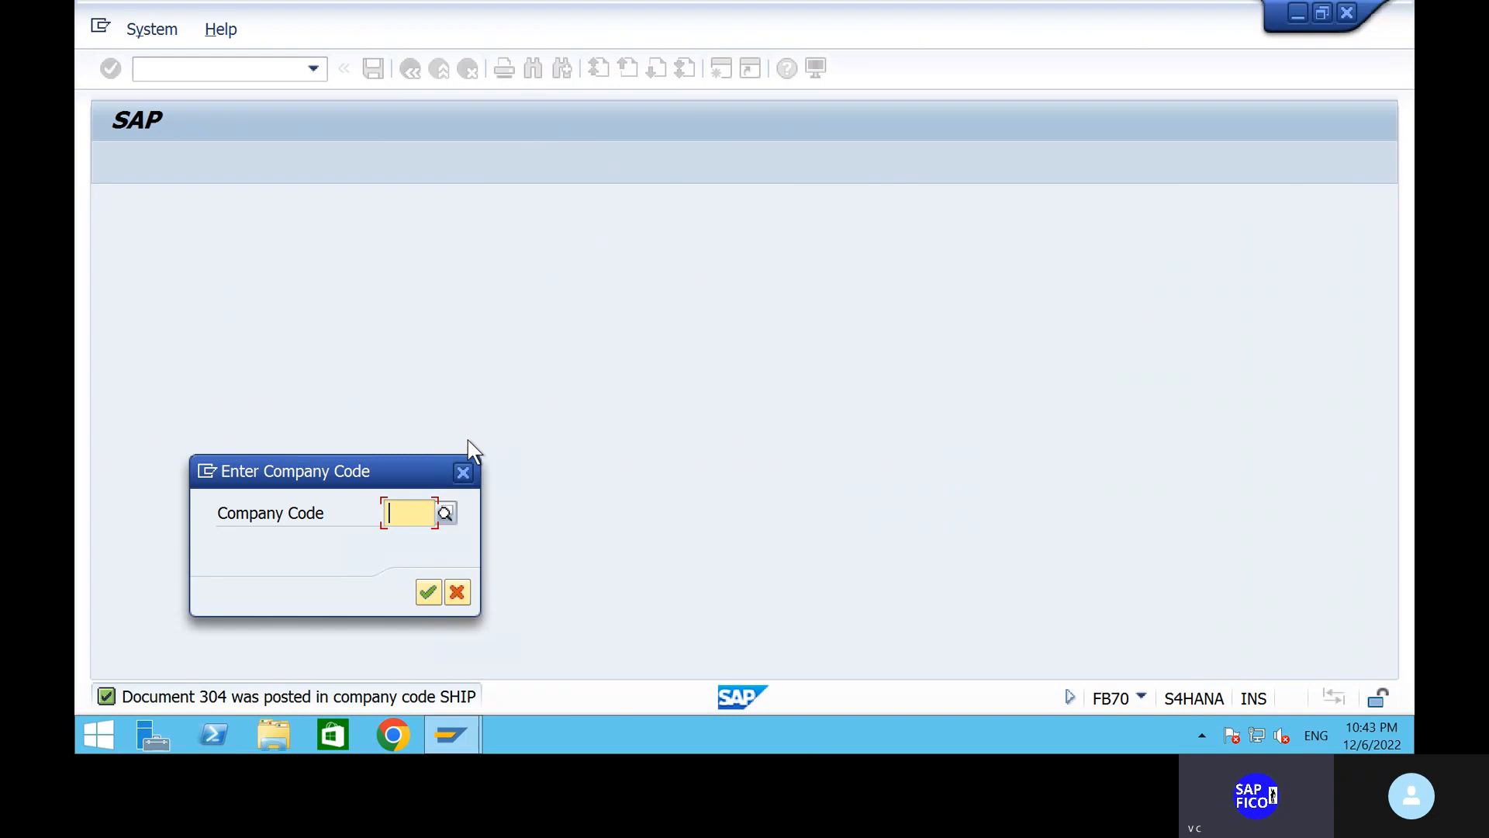
{"action": "left_click", "coordinate": [465, 472]}
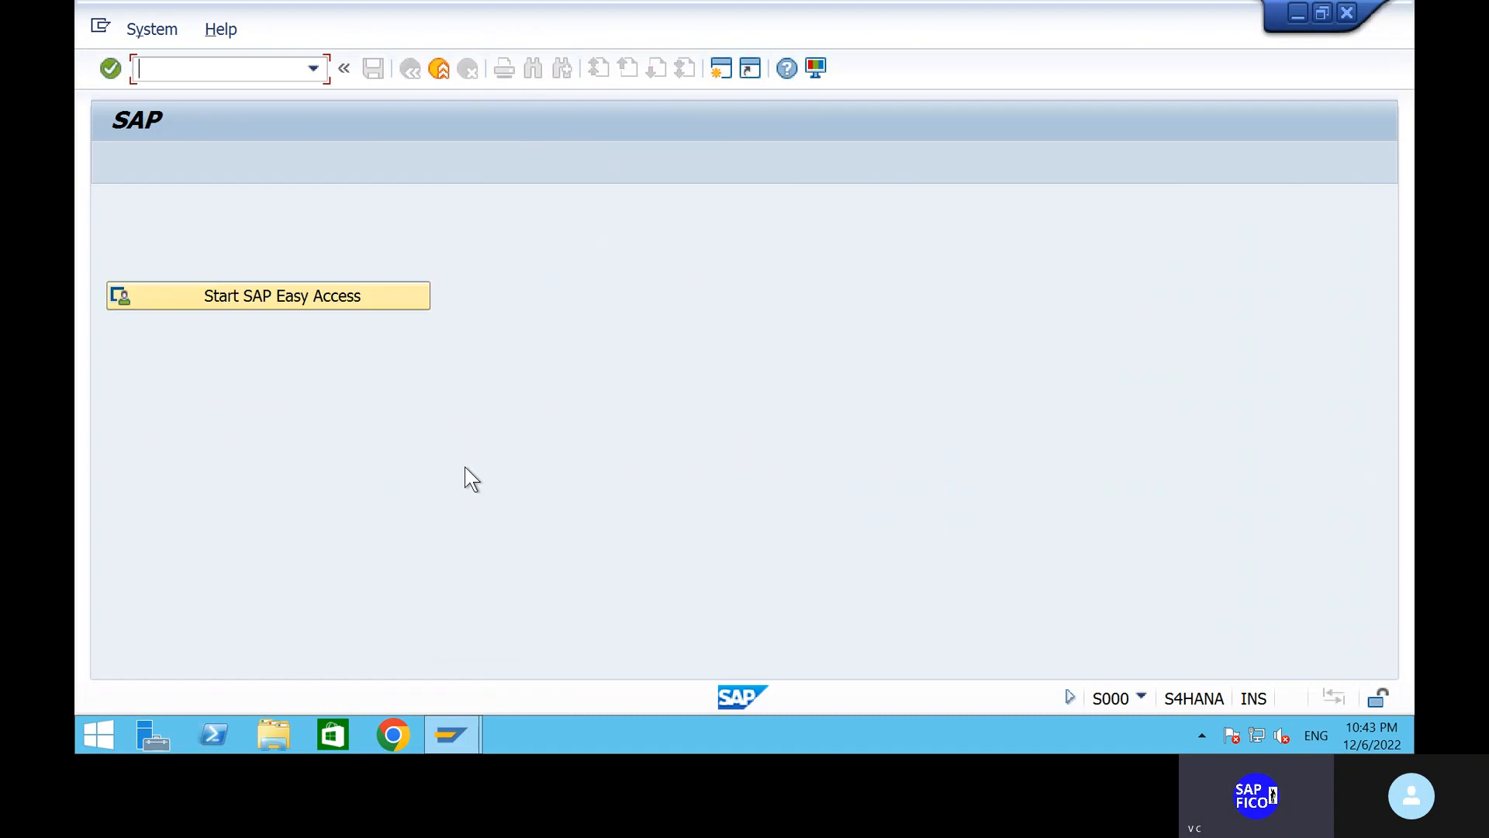
Display the customer's open line items in company code SHIP with transaction FBL5N.
{"action": "type", "text": "fbl"}
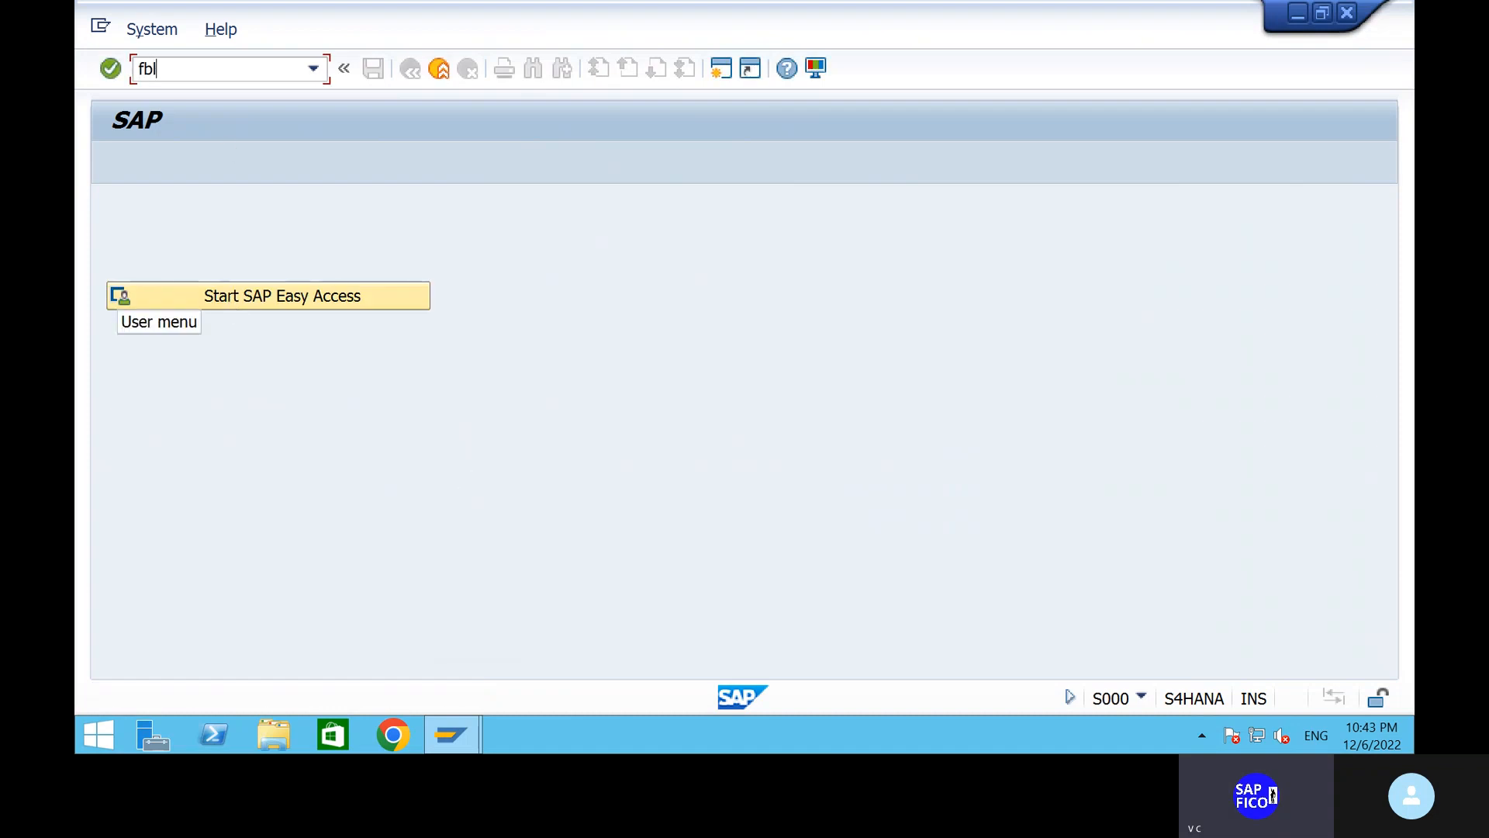
{"action": "type", "text": "5n"}
{"action": "key", "text": "Return"}
{"action": "type", "text": "222"}
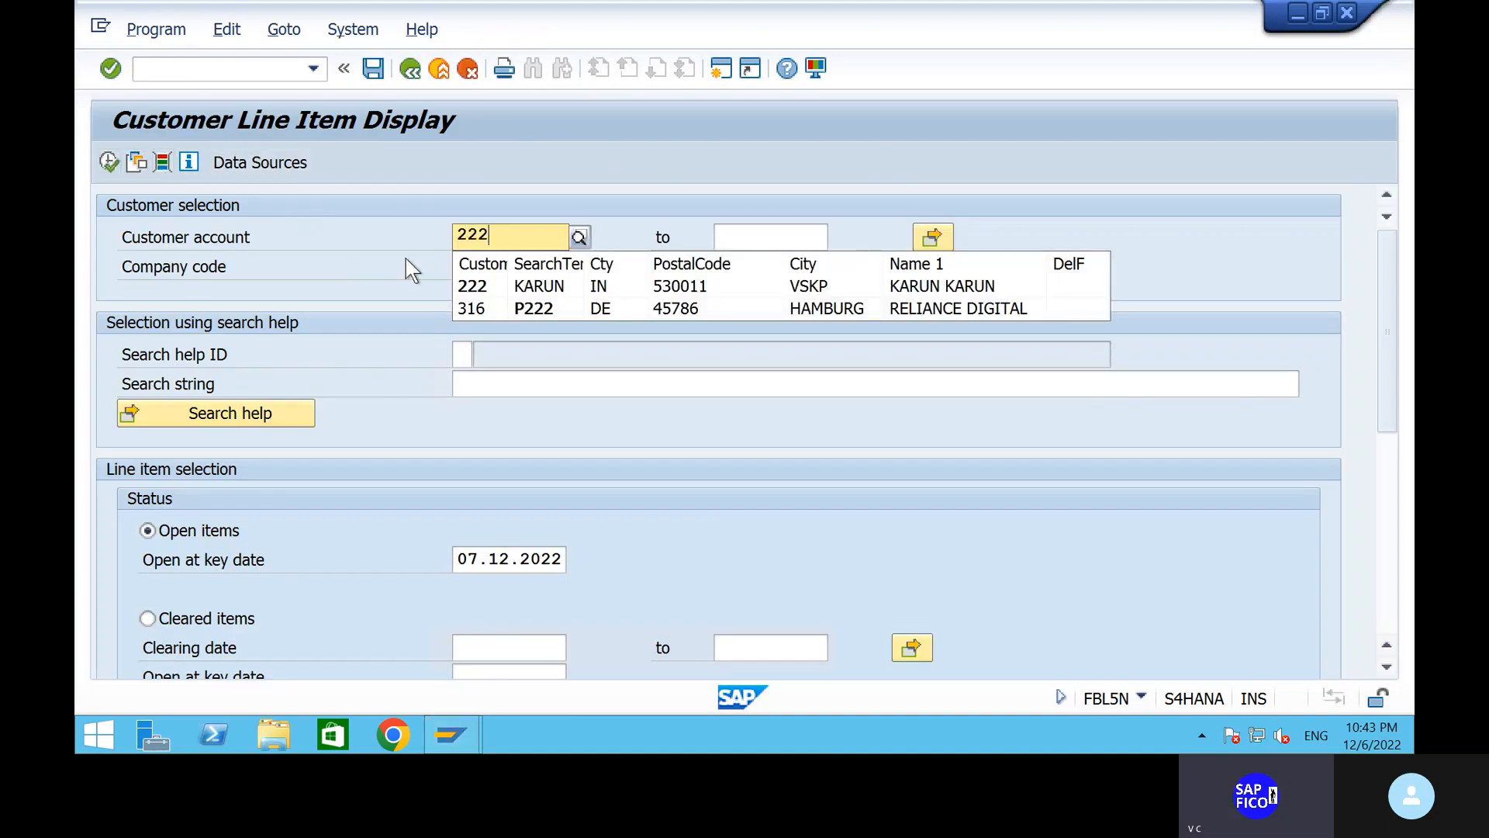
{"action": "left_click", "coordinate": [473, 287]}
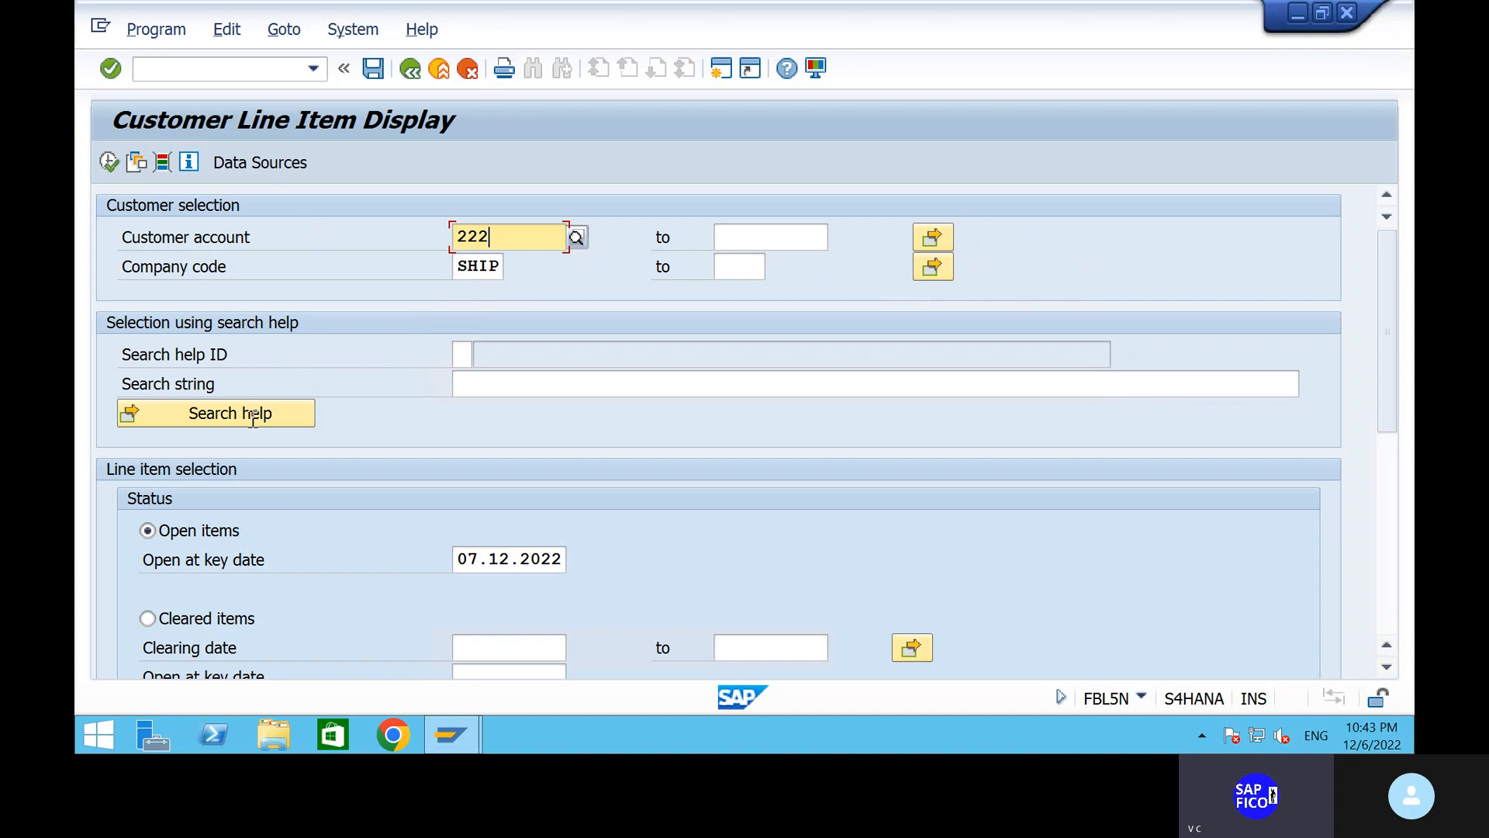
{"action": "left_click", "coordinate": [110, 163]}
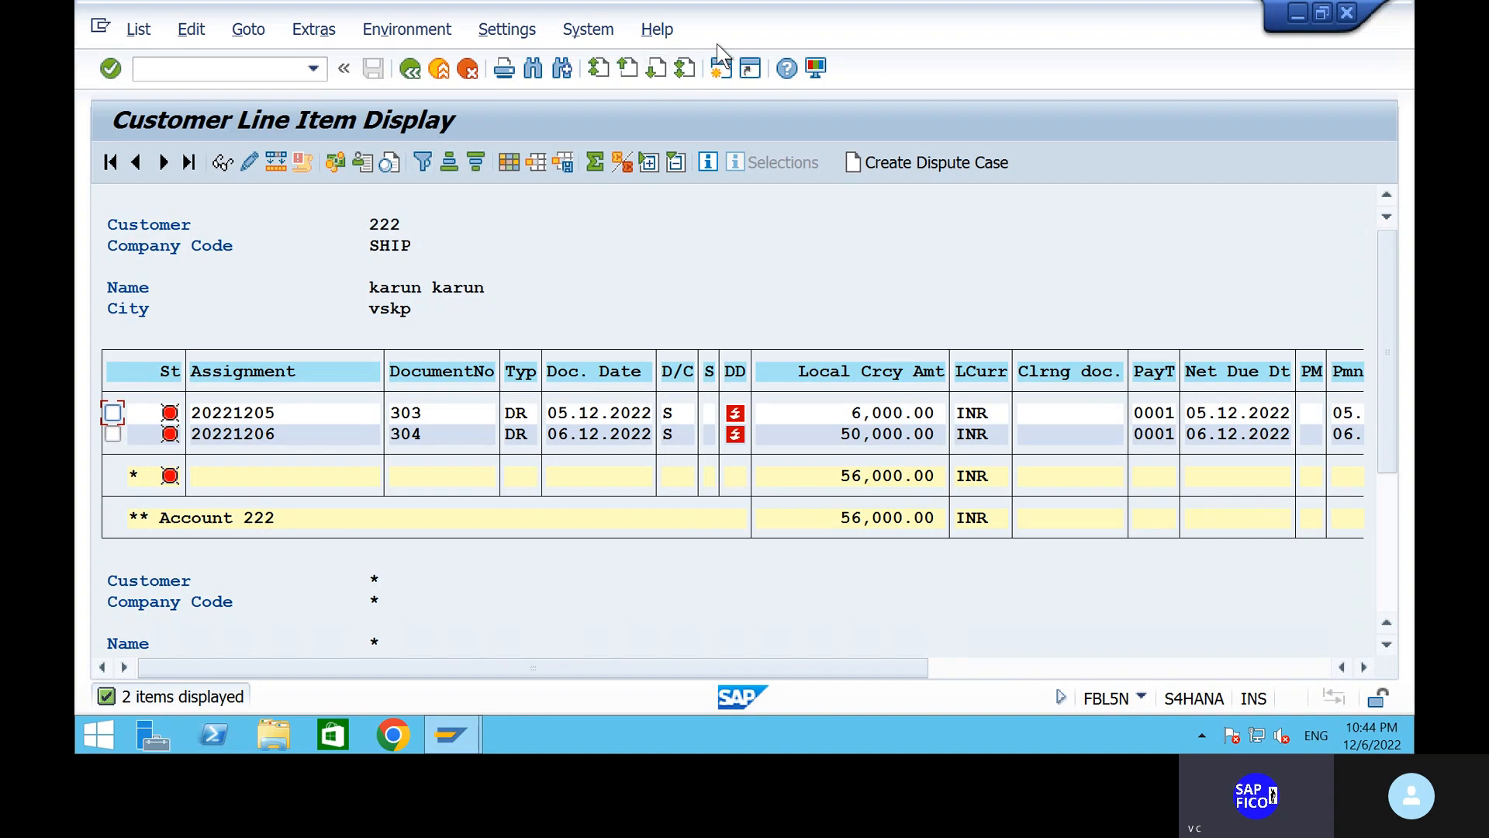
Open a new session and start the dunning transaction F150.
{"action": "left_click", "coordinate": [720, 69]}
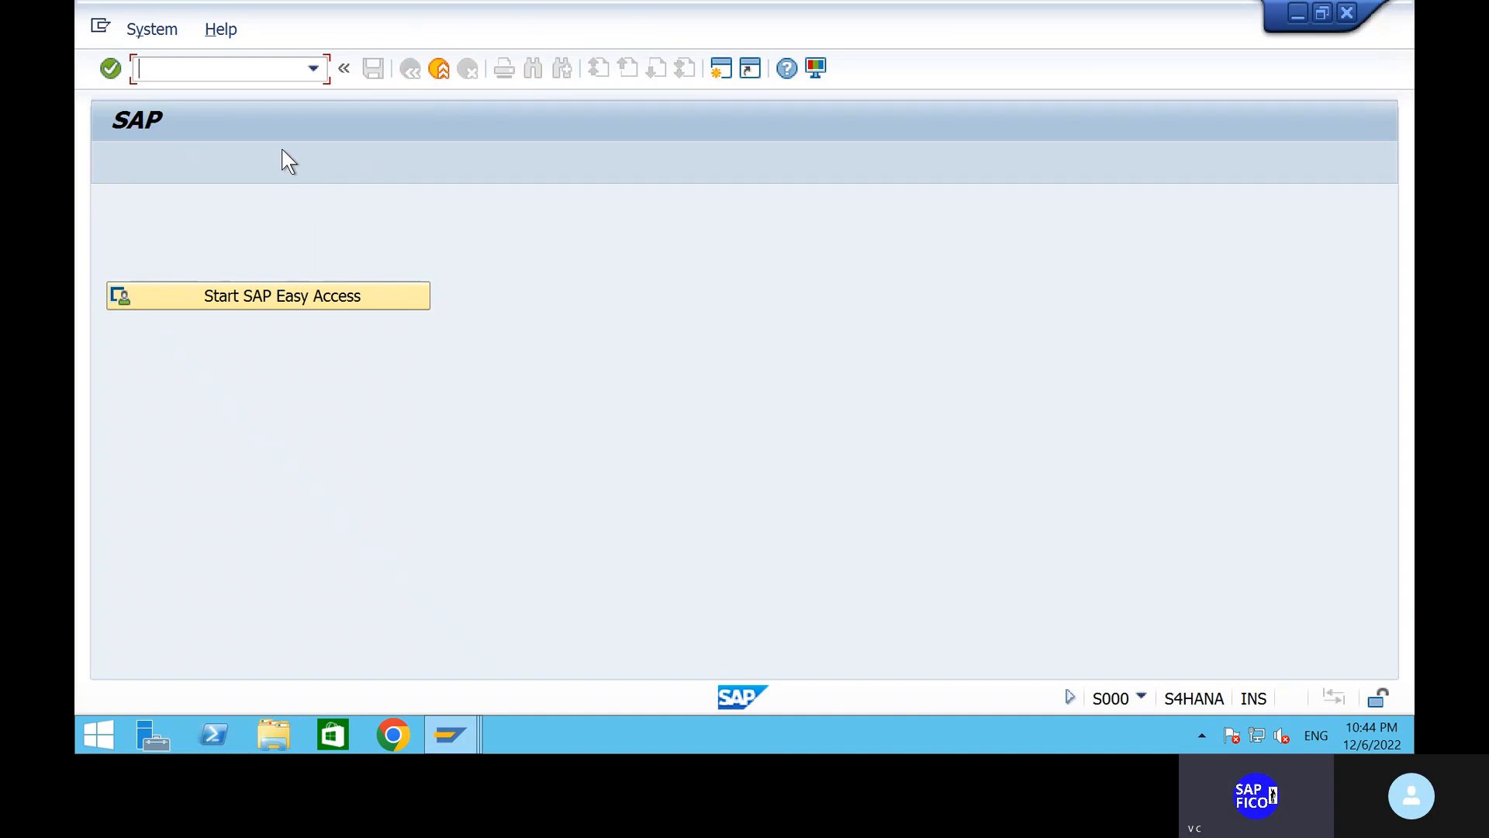
{"action": "type", "text": "F150"}
{"action": "key", "text": "Return"}
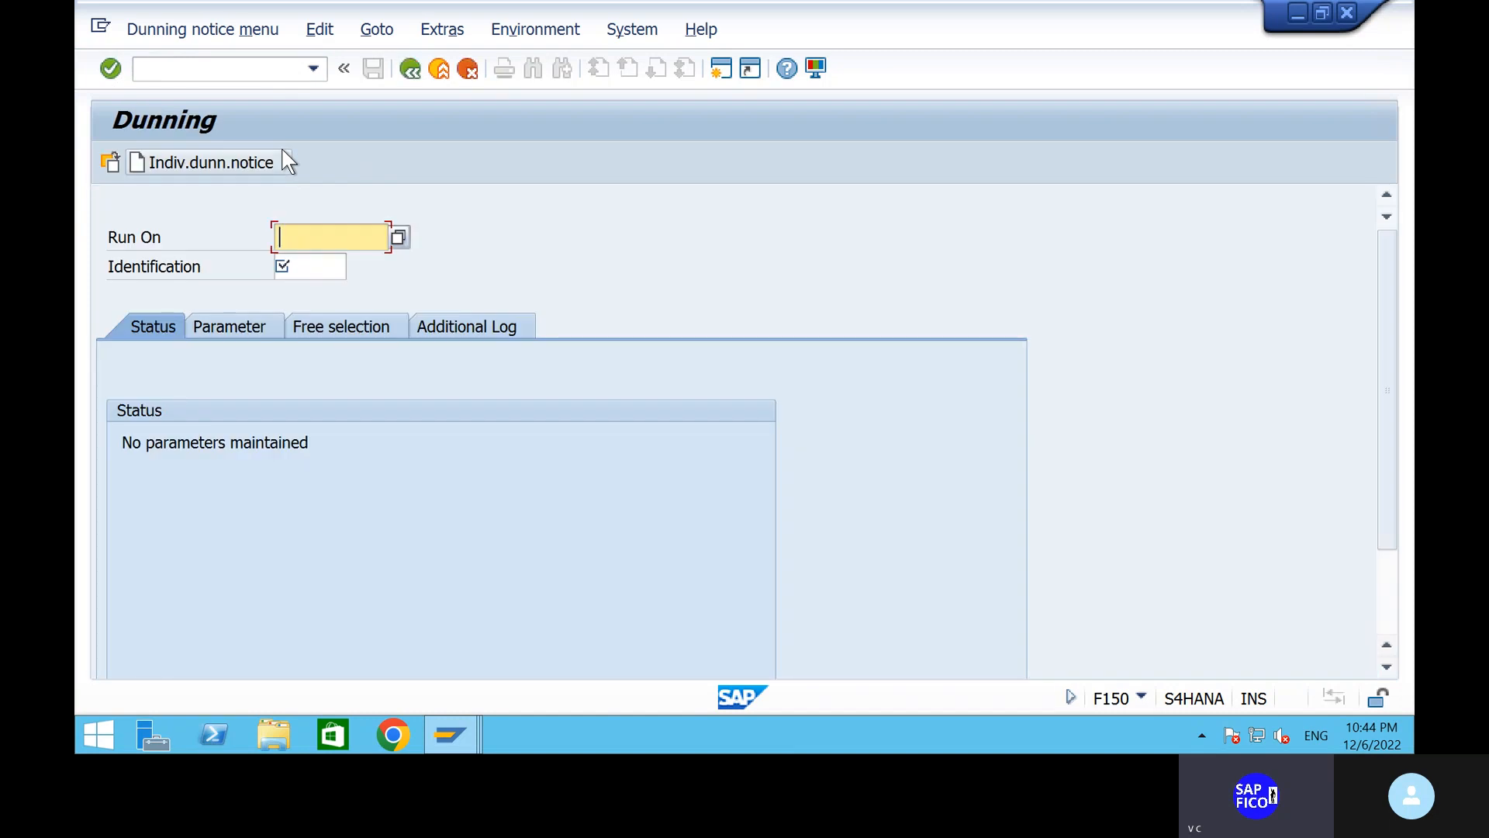
Set the run date of the dunning run to 08.12.2022.
{"action": "key", "text": "BackSpace"}
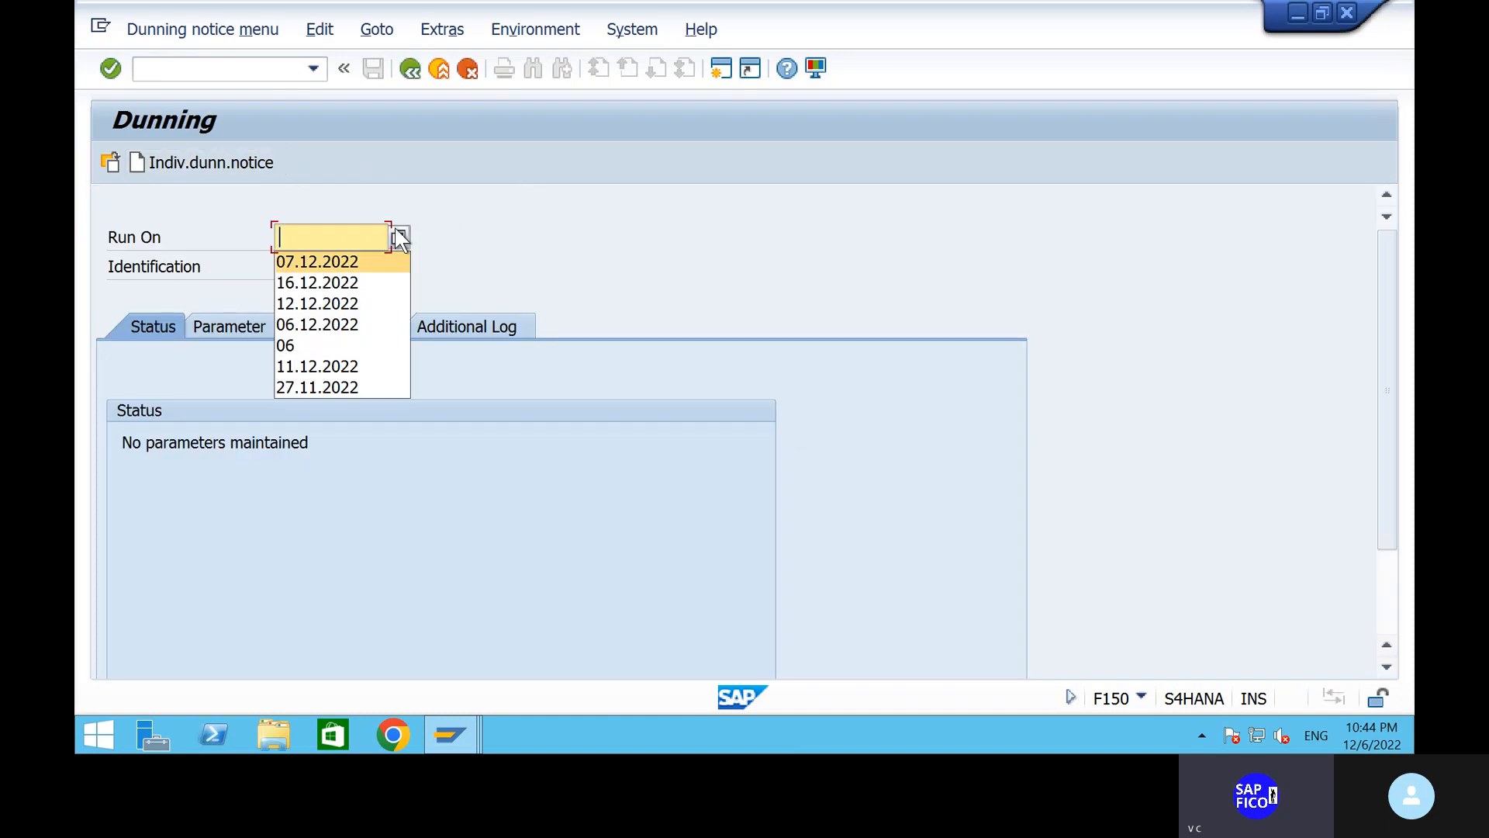
{"action": "left_click", "coordinate": [399, 238]}
{"action": "type", "text": "06"}
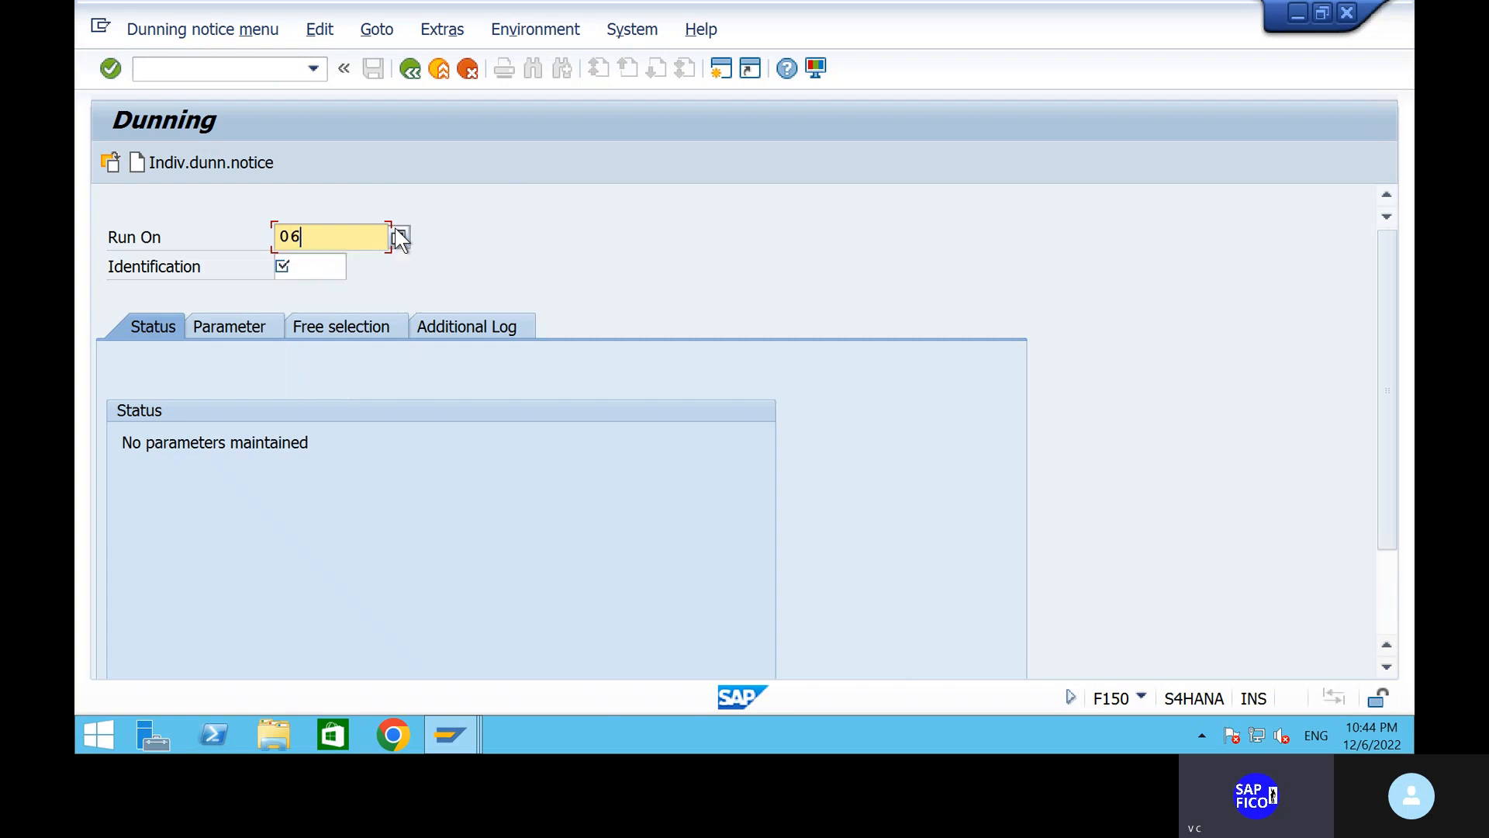
{"action": "key", "text": "BackSpace"}
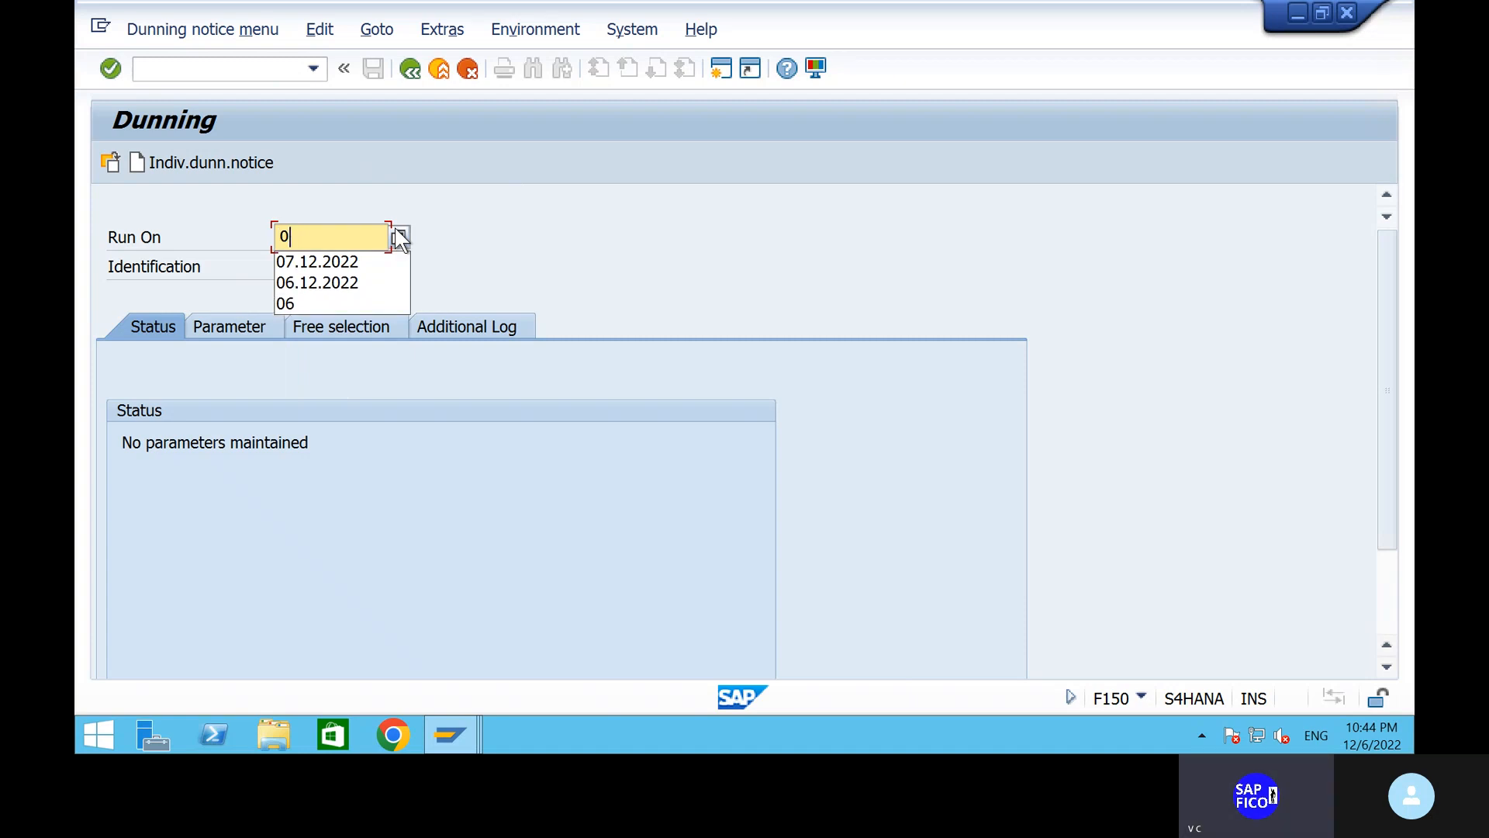
{"action": "type", "text": "7."}
{"action": "key", "text": "BackSpace"}
{"action": "key", "text": "BackSpace"}
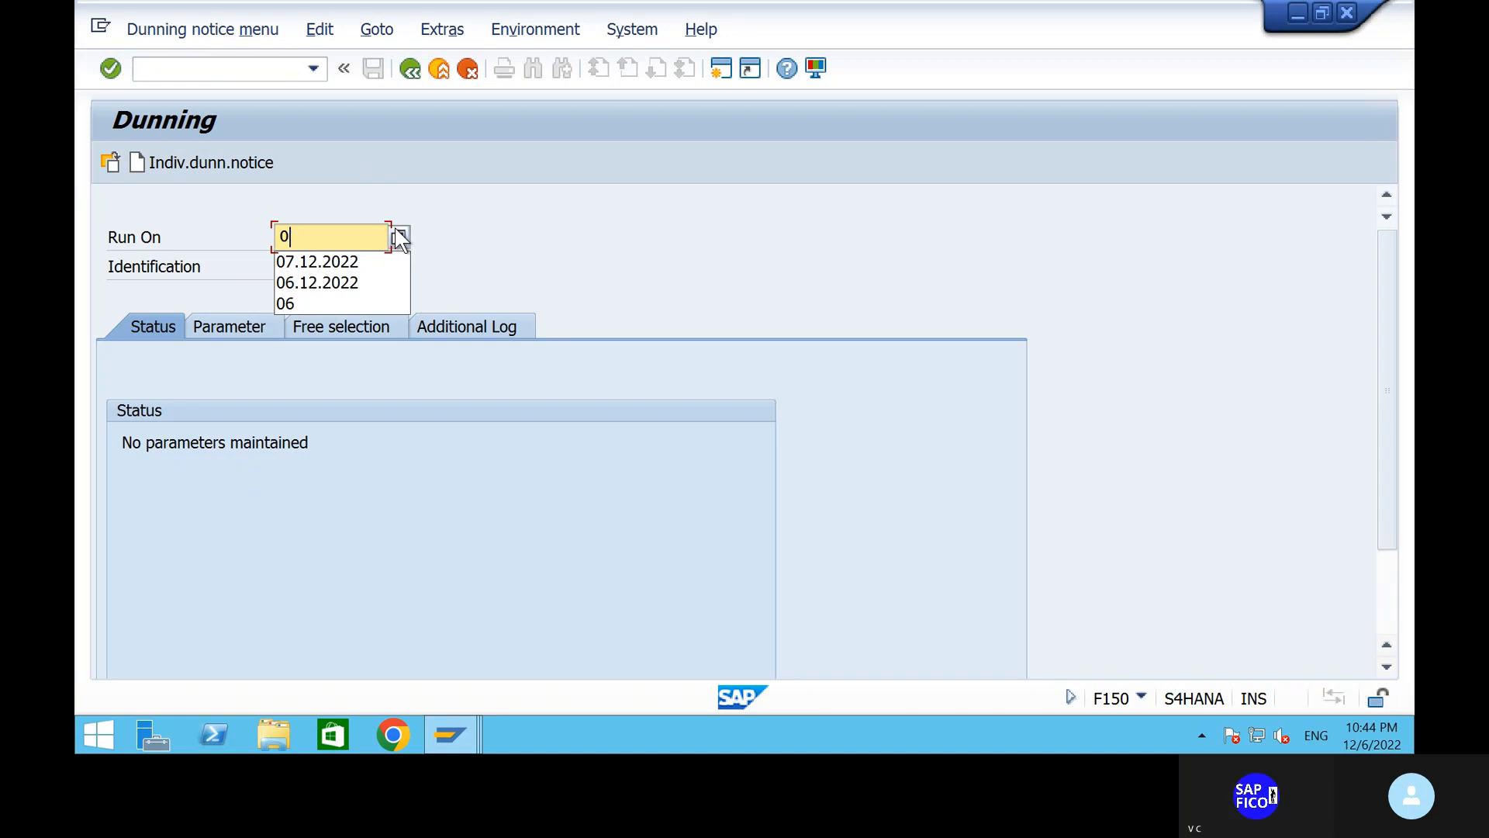
{"action": "type", "text": "8.12.2022"}
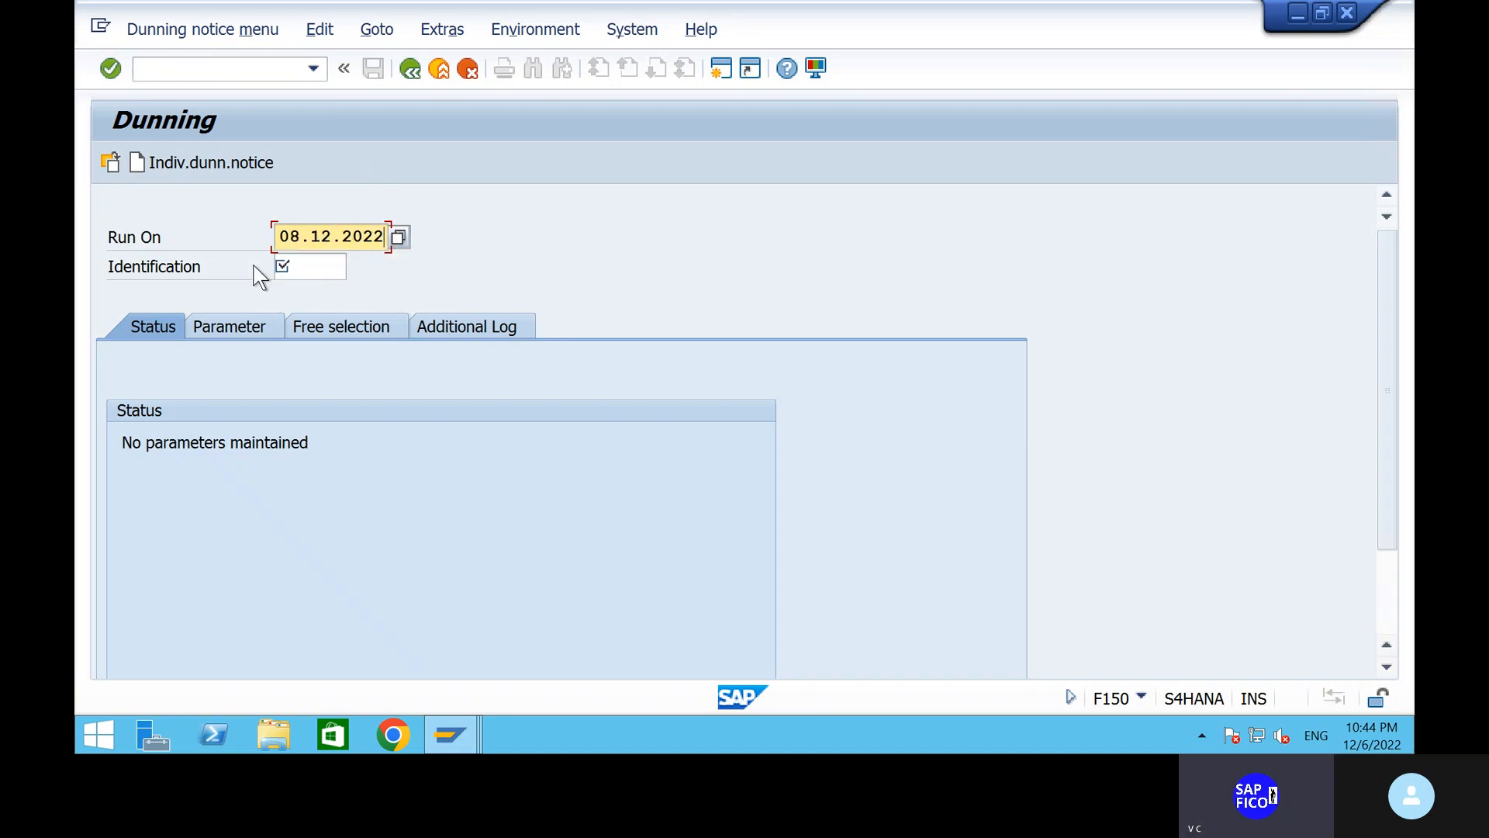
Enter KING1 as the identification of the dunning run.
{"action": "left_click", "coordinate": [322, 265]}
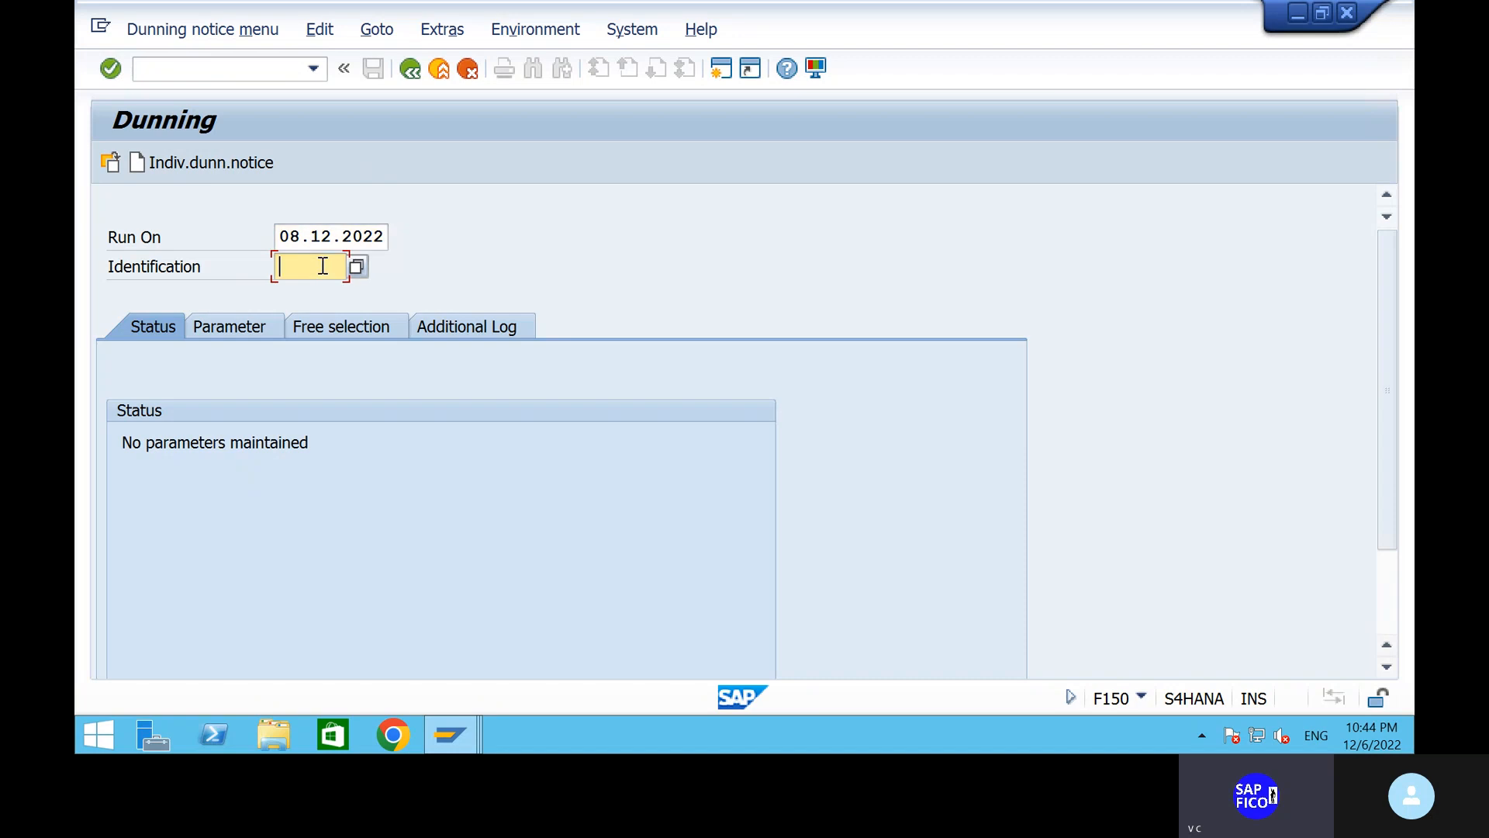
{"action": "type", "text": "sh"}
{"action": "key", "text": "BackSpace"}
{"action": "key", "text": "BackSpace"}
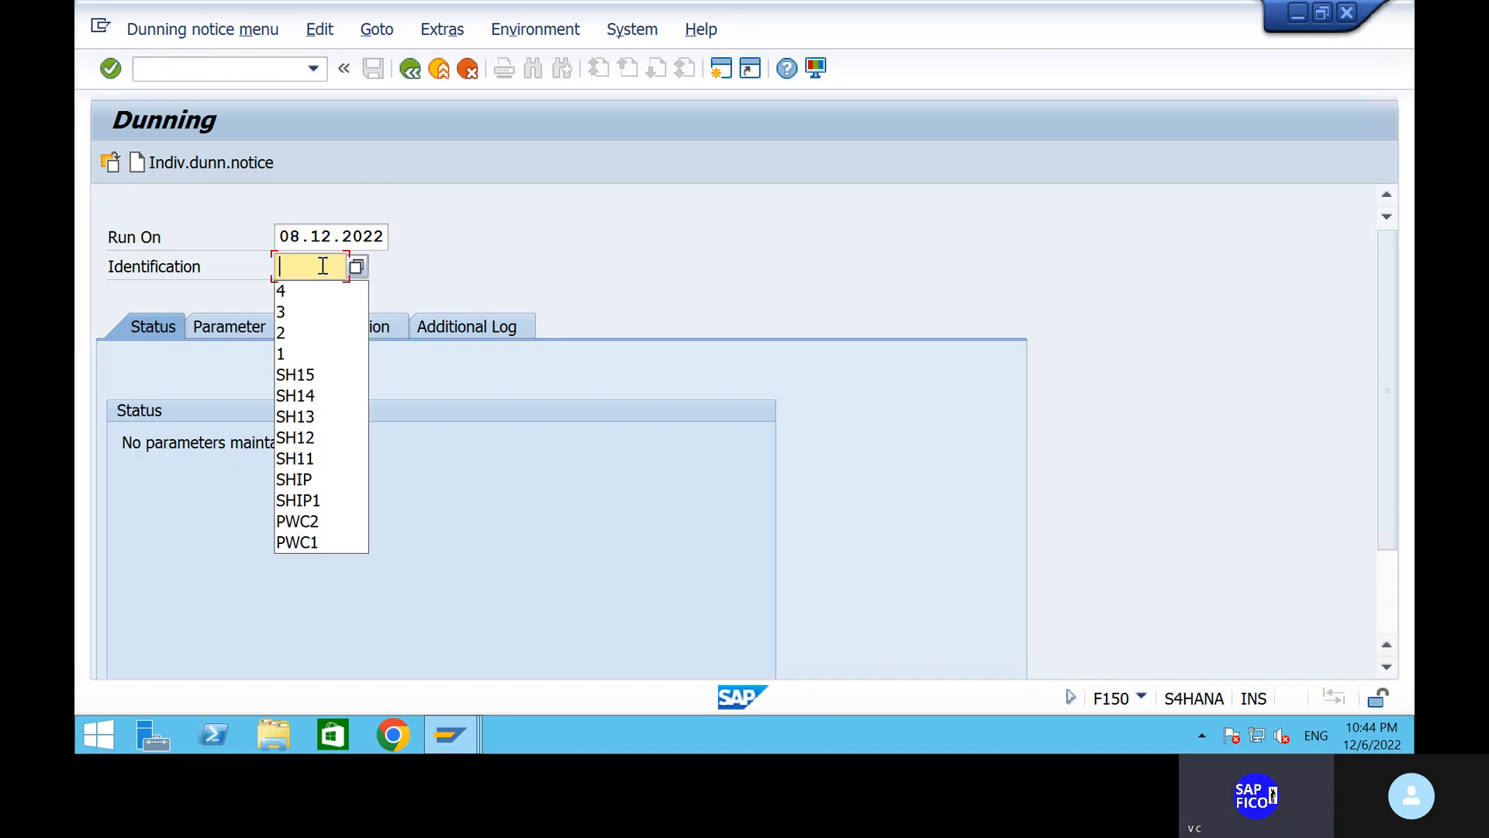
{"action": "type", "text": "king1"}
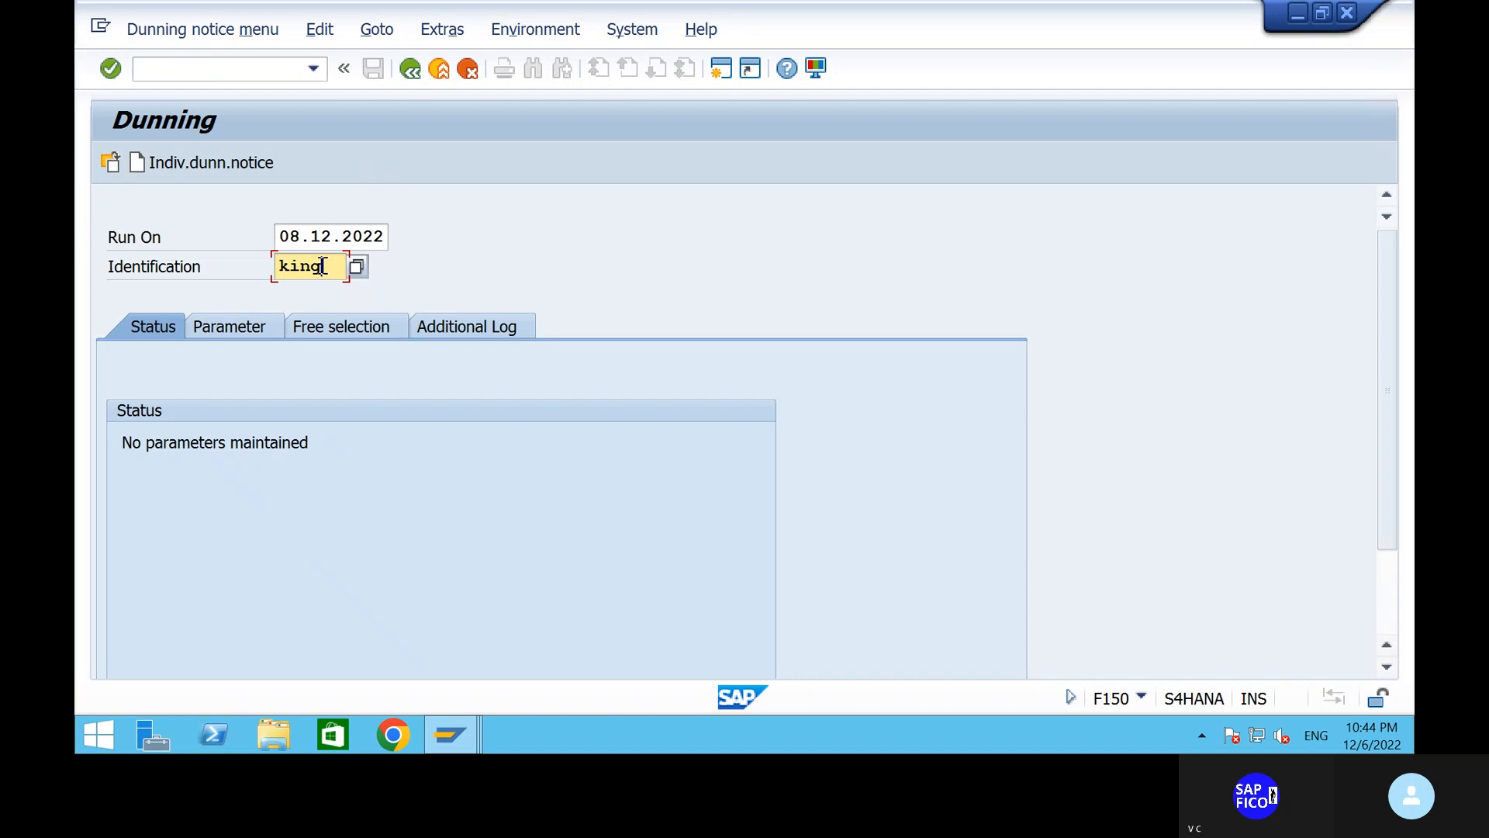
In the dunning parameters, set the dunning date to 08.12.2022 and include documents posted up to 06.12.2022.
{"action": "left_click", "coordinate": [225, 332]}
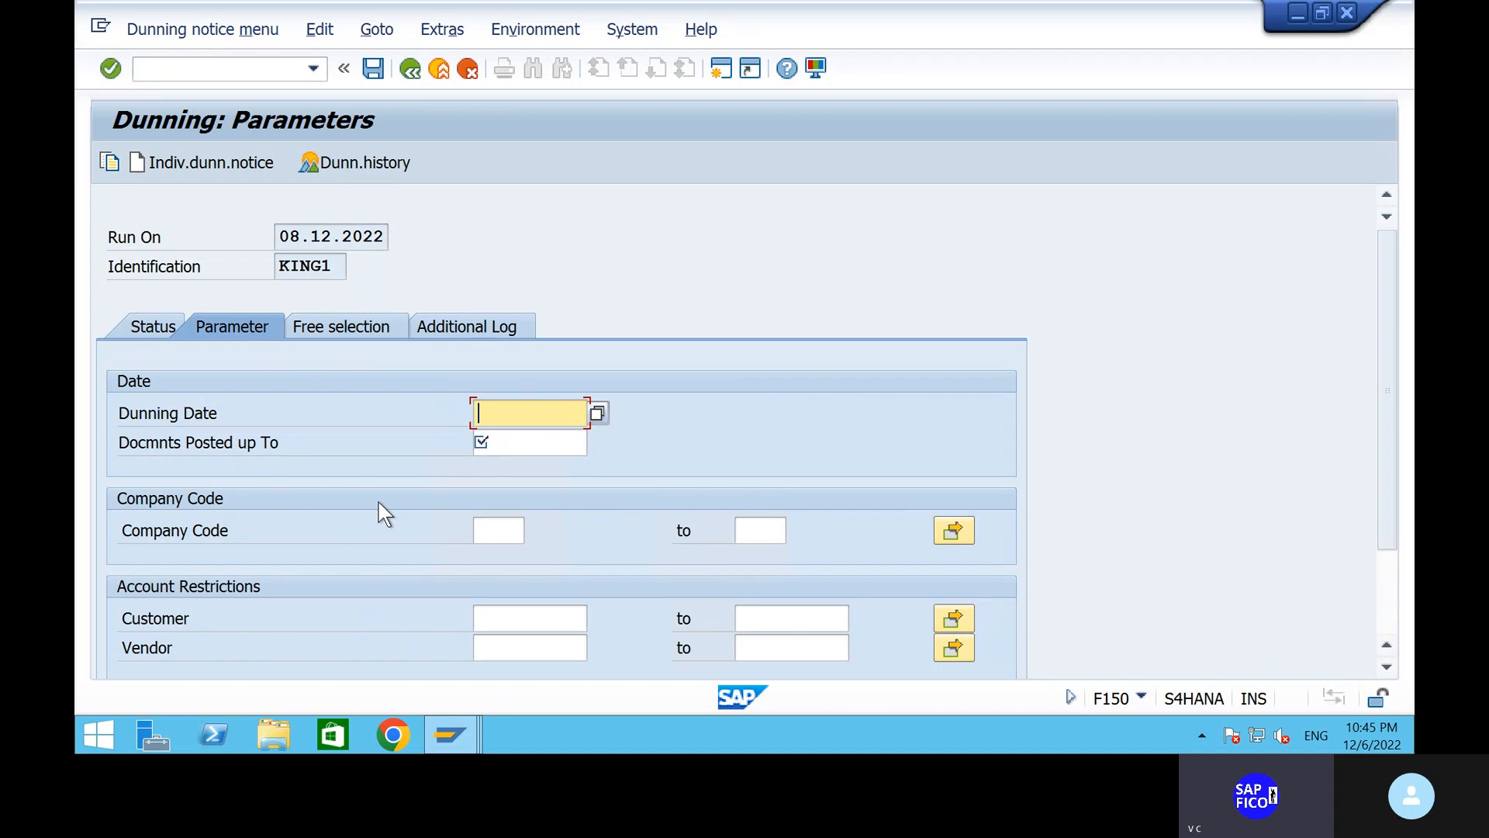
{"action": "type", "text": "0"}
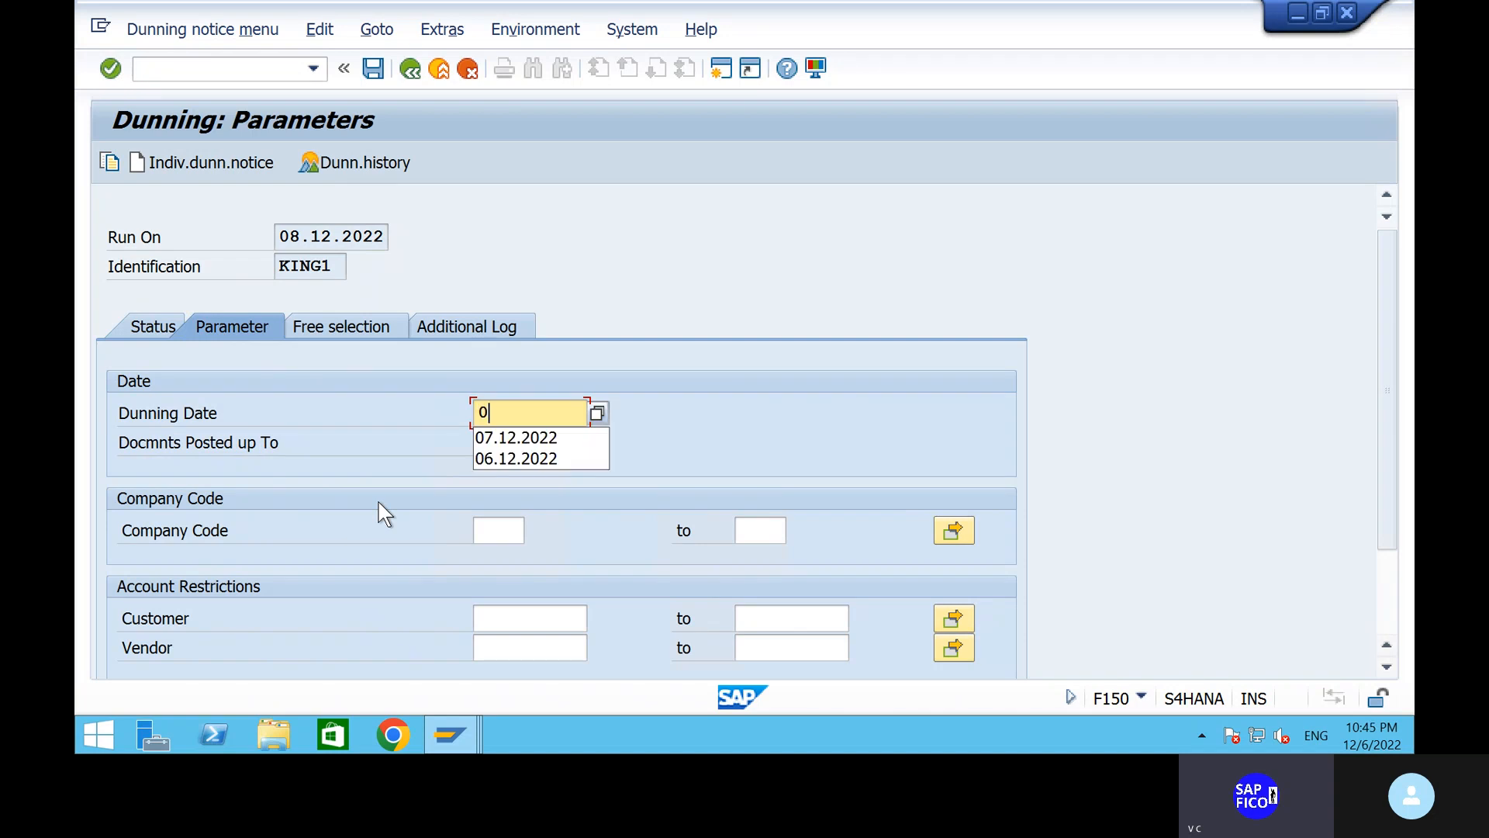
{"action": "type", "text": "8.1"}
{"action": "type", "text": "2.2022"}
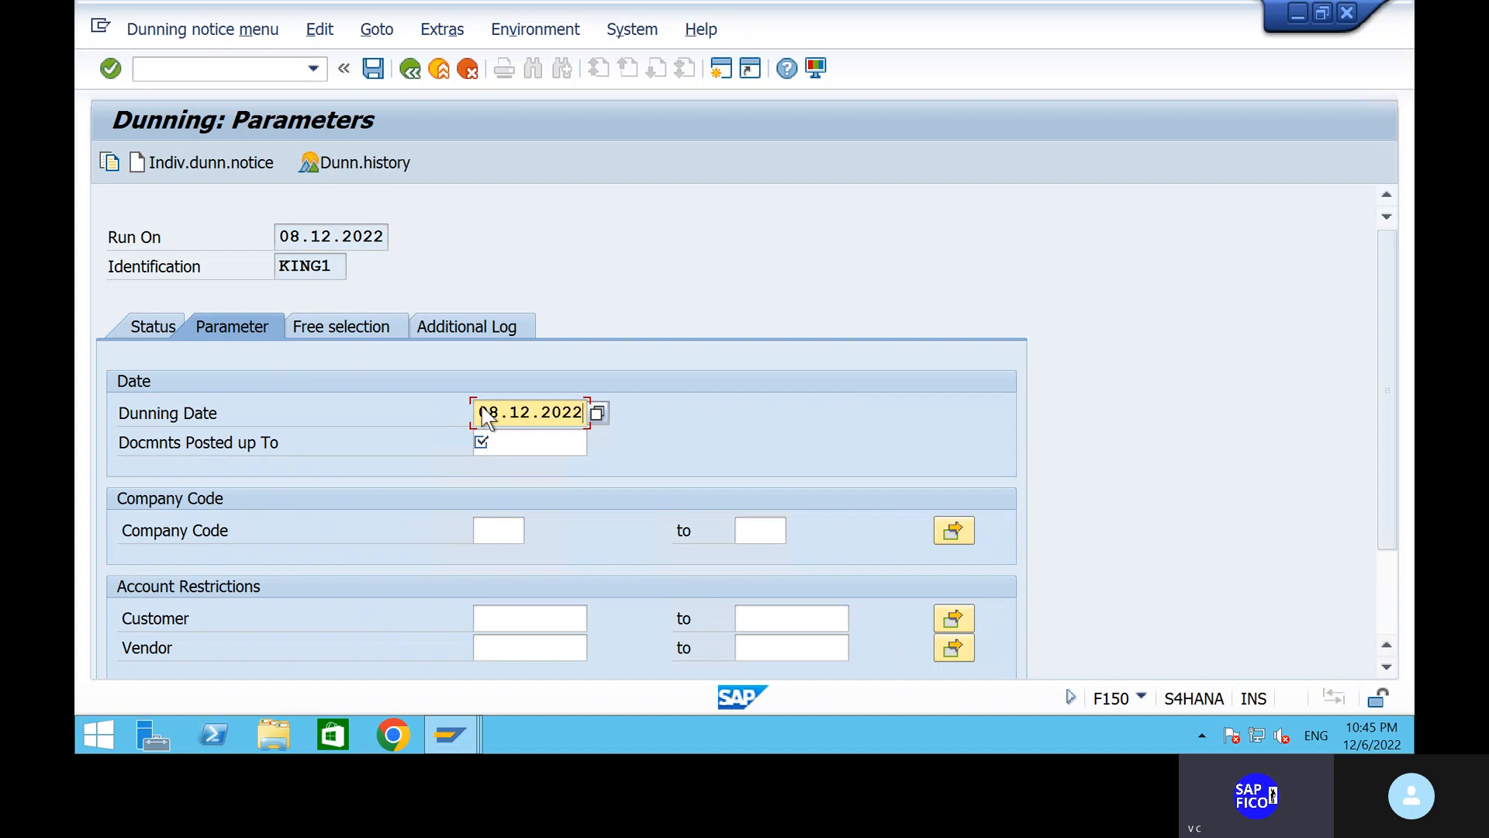
{"action": "left_click", "coordinate": [527, 445]}
{"action": "type", "text": "06"}
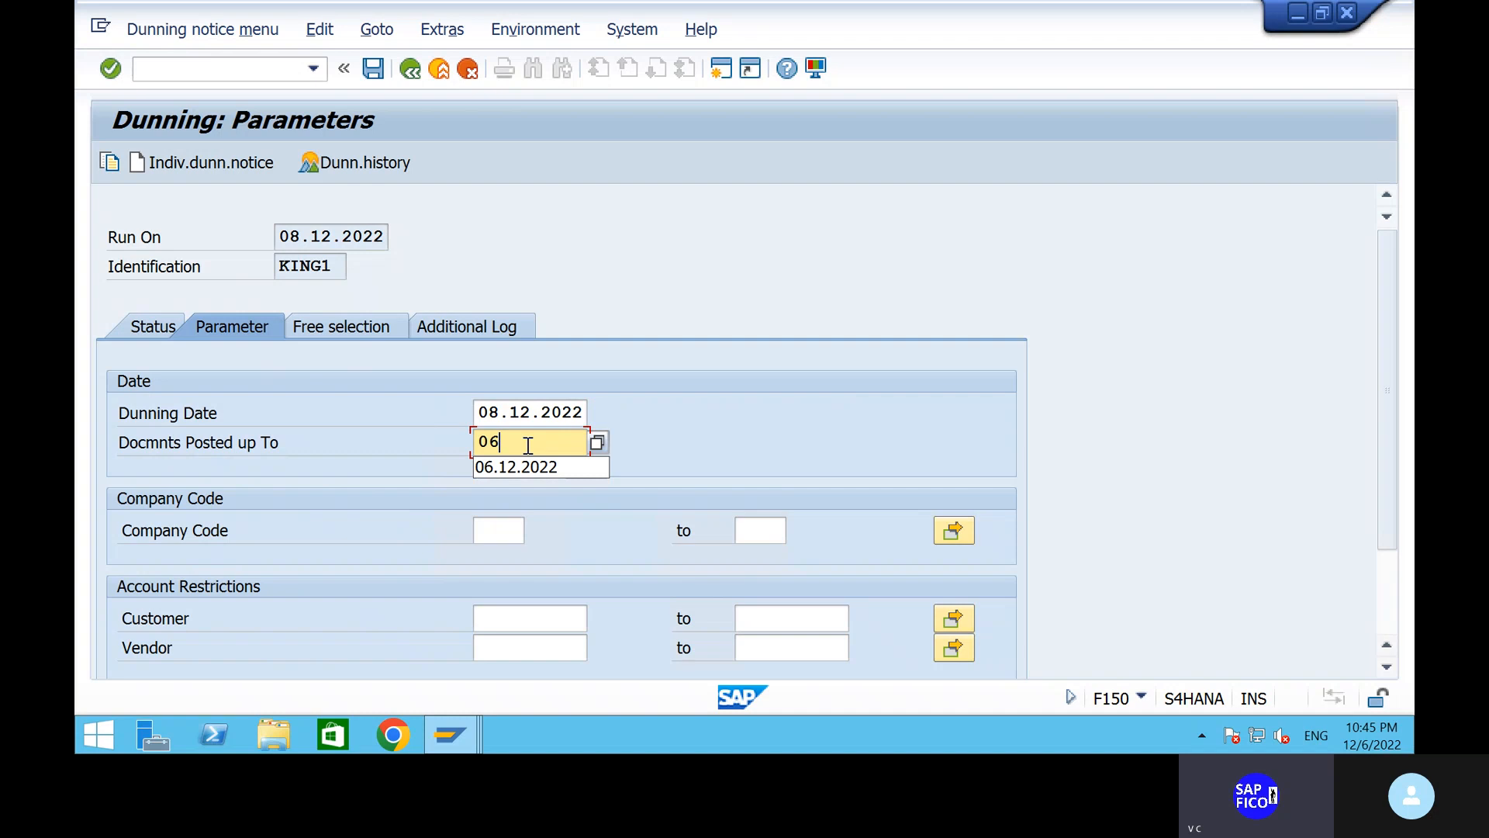
{"action": "type", "text": ".12.2022"}
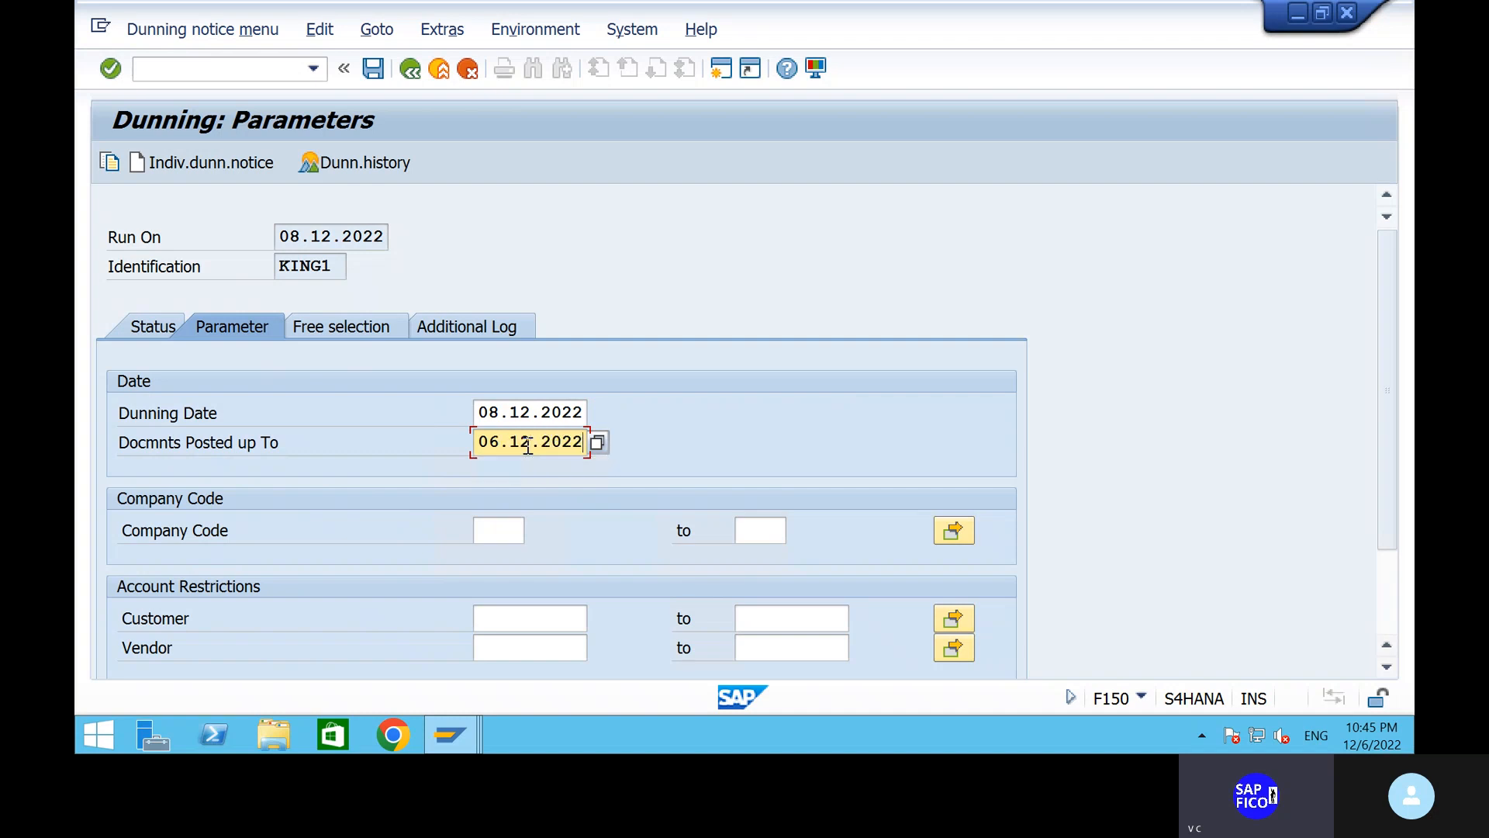
Restrict the dunning run to company code SHIP.
{"action": "left_click", "coordinate": [500, 530]}
{"action": "type", "text": "ship"}
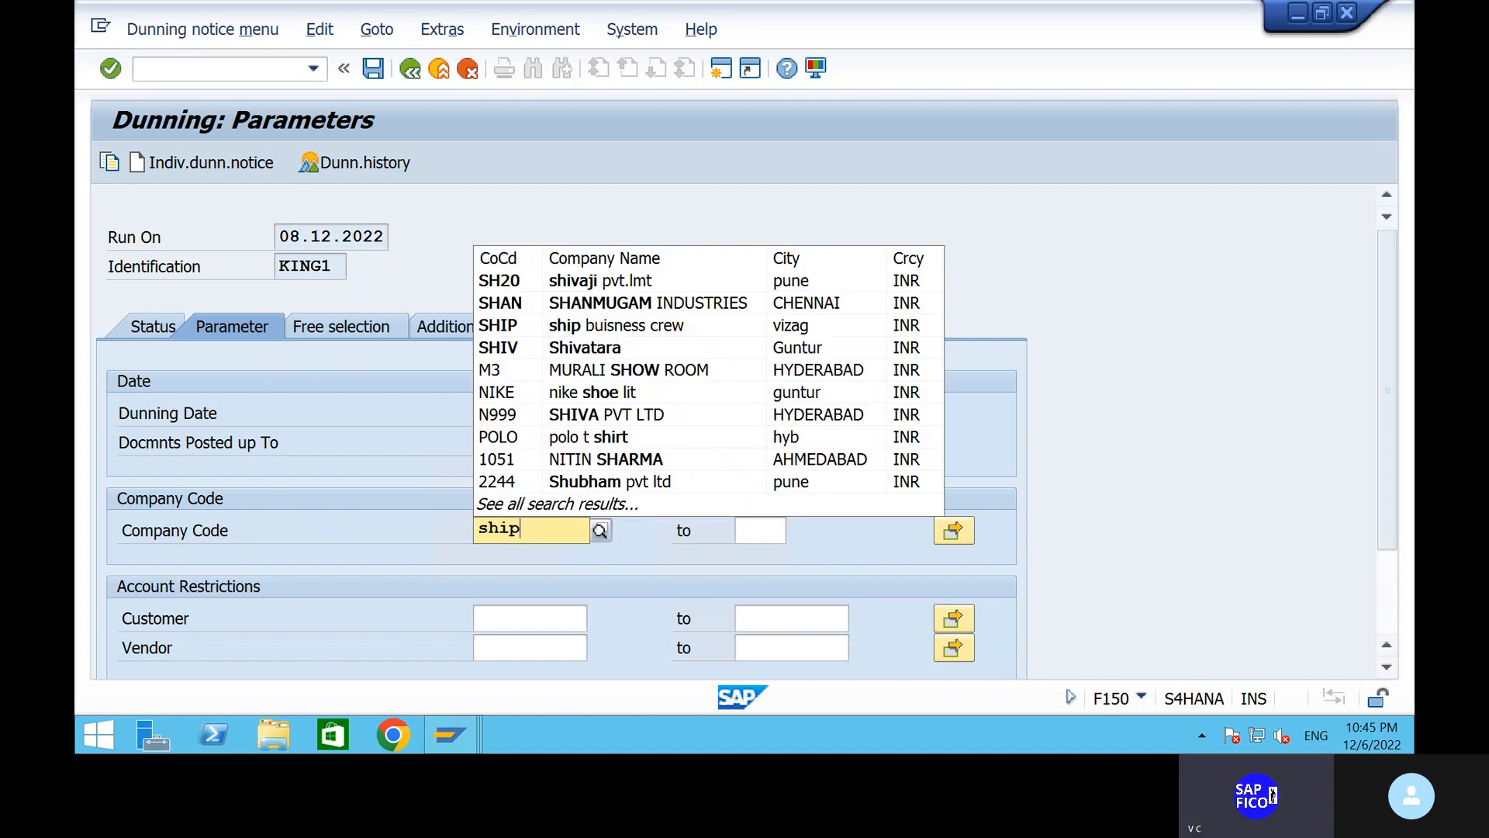
{"action": "left_click", "coordinate": [576, 577]}
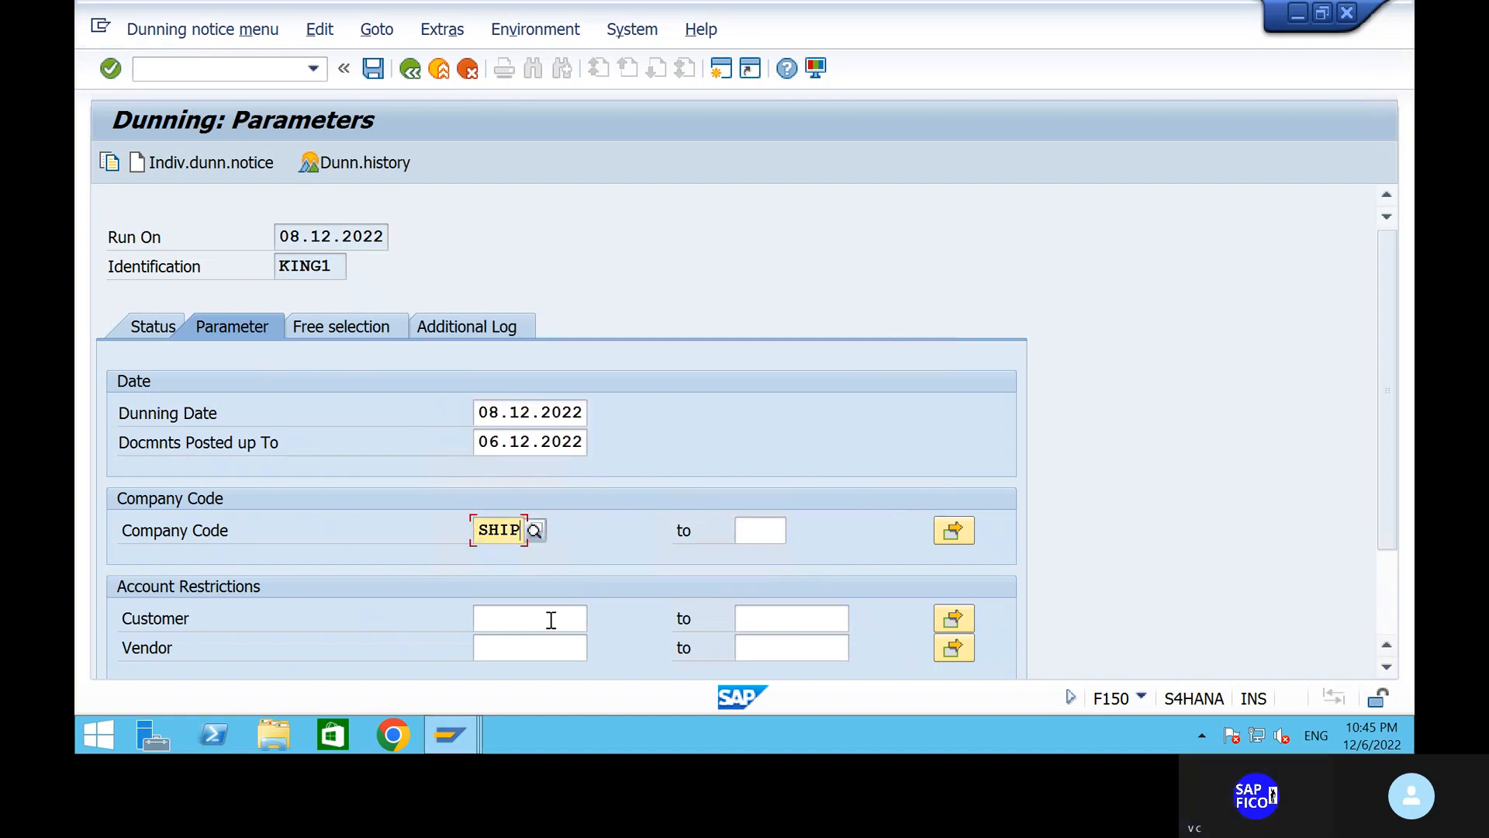
Restrict the dunning run to the single customer by entering the customer's number at both ends of the account range.
{"action": "left_click", "coordinate": [548, 623]}
{"action": "type", "text": "222"}
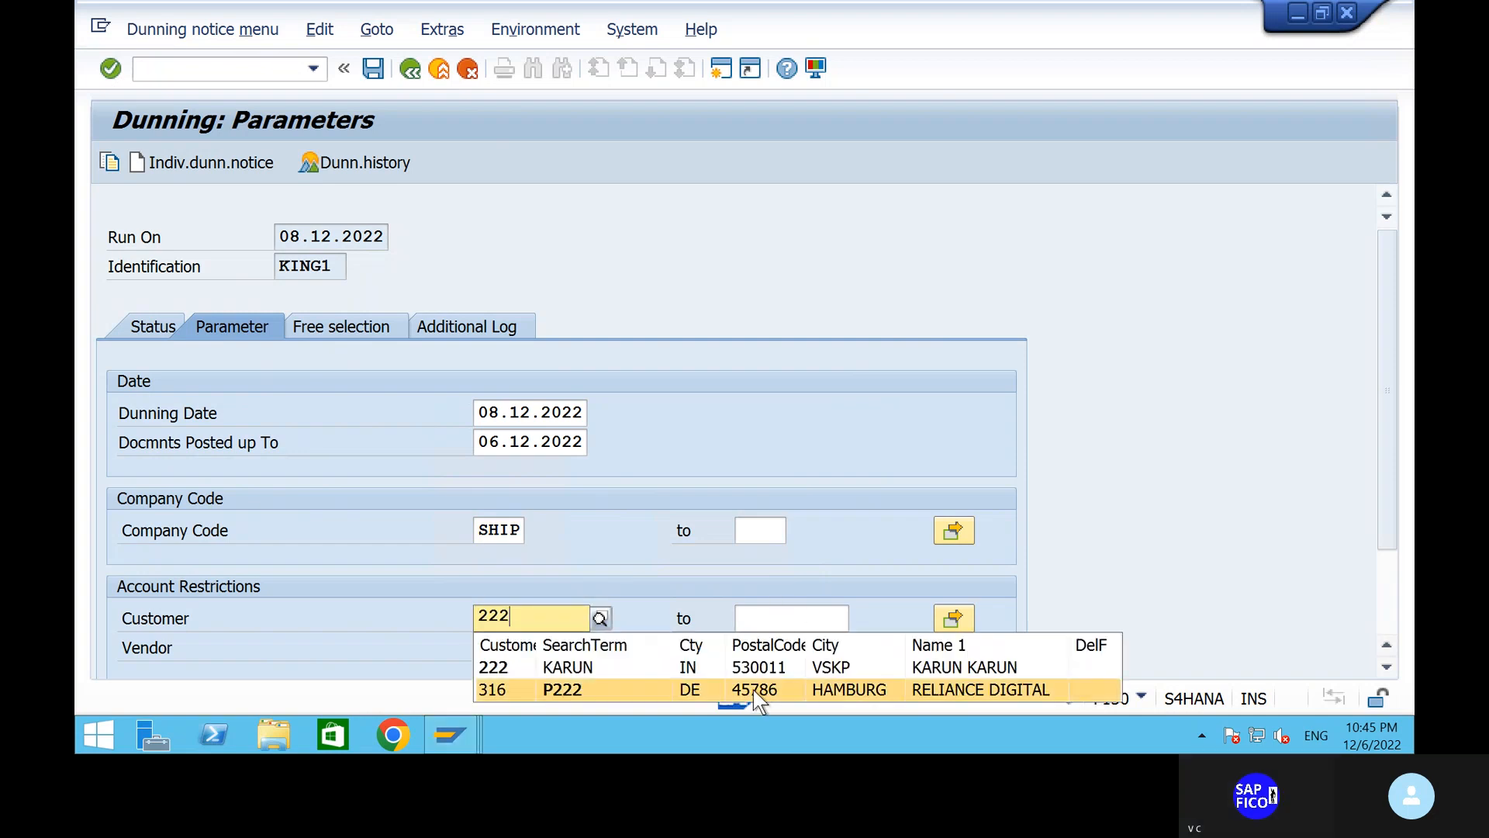
{"action": "left_click", "coordinate": [766, 668]}
{"action": "left_click", "coordinate": [780, 616]}
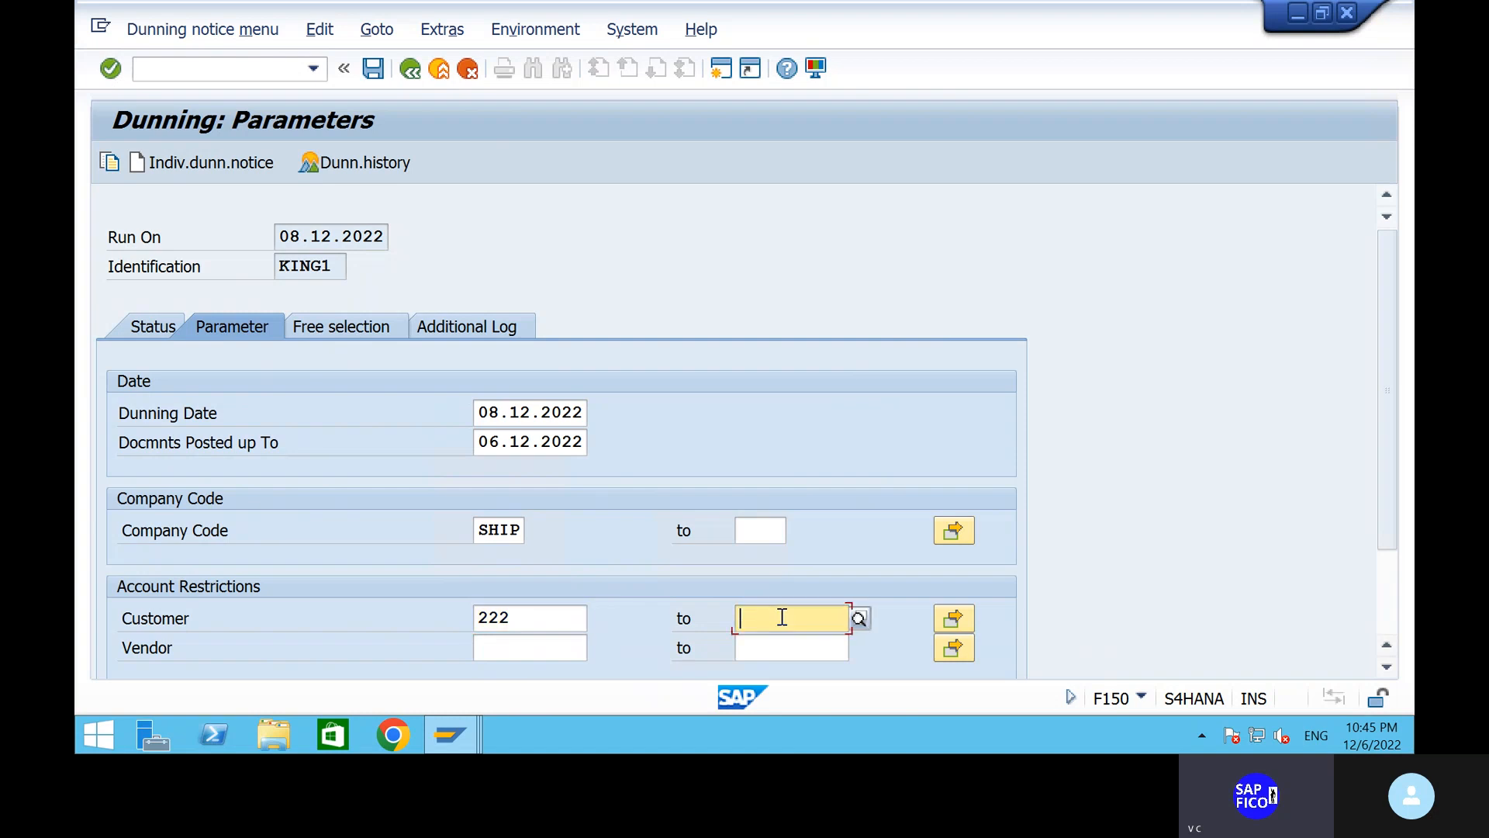
{"action": "type", "text": "222"}
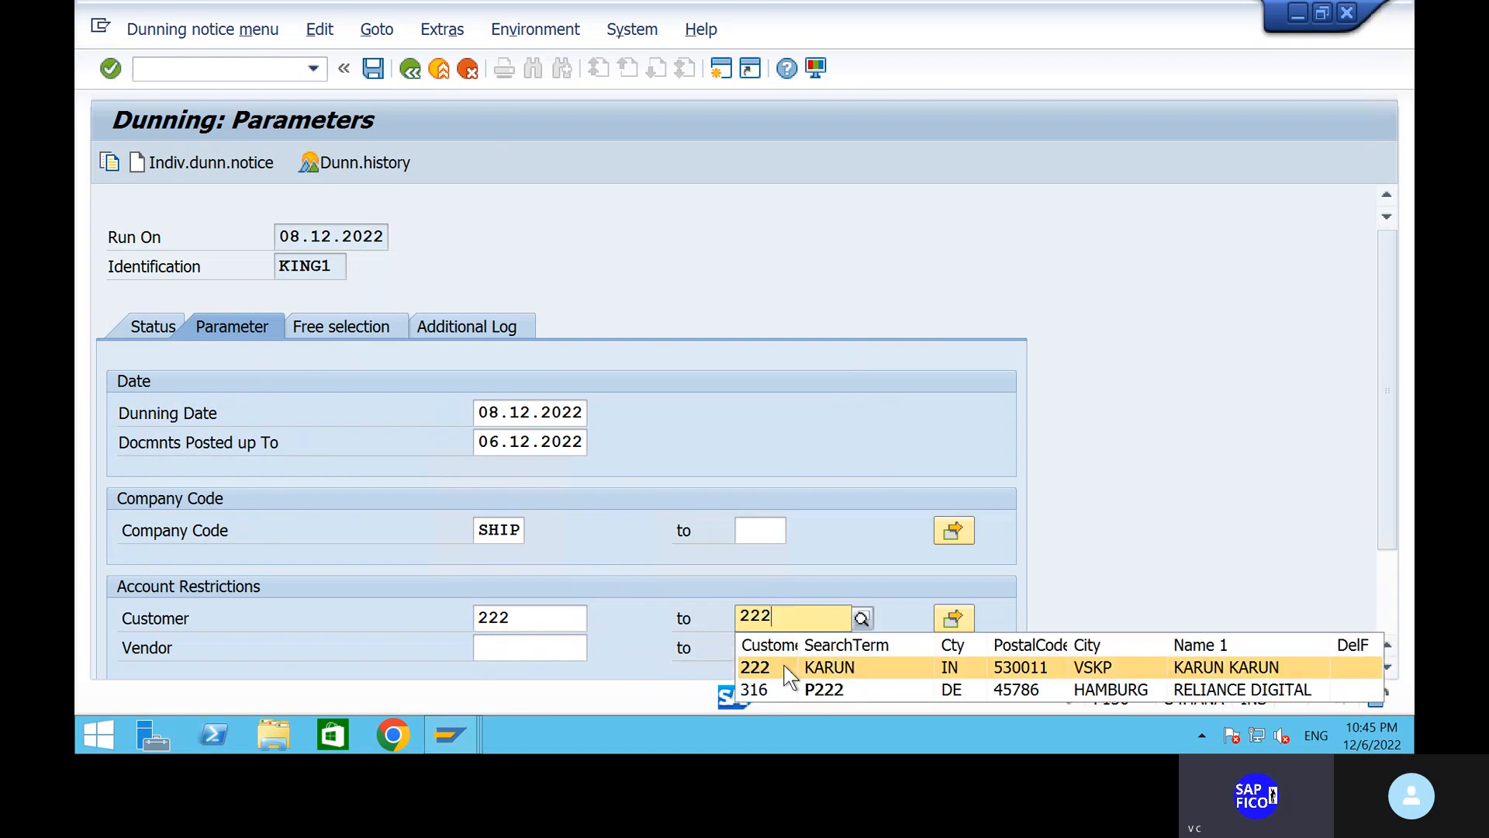
{"action": "left_click", "coordinate": [785, 667]}
Enter the customer's number as both ends of the additional log range and save the dunning parameters.
{"action": "left_click", "coordinate": [476, 332]}
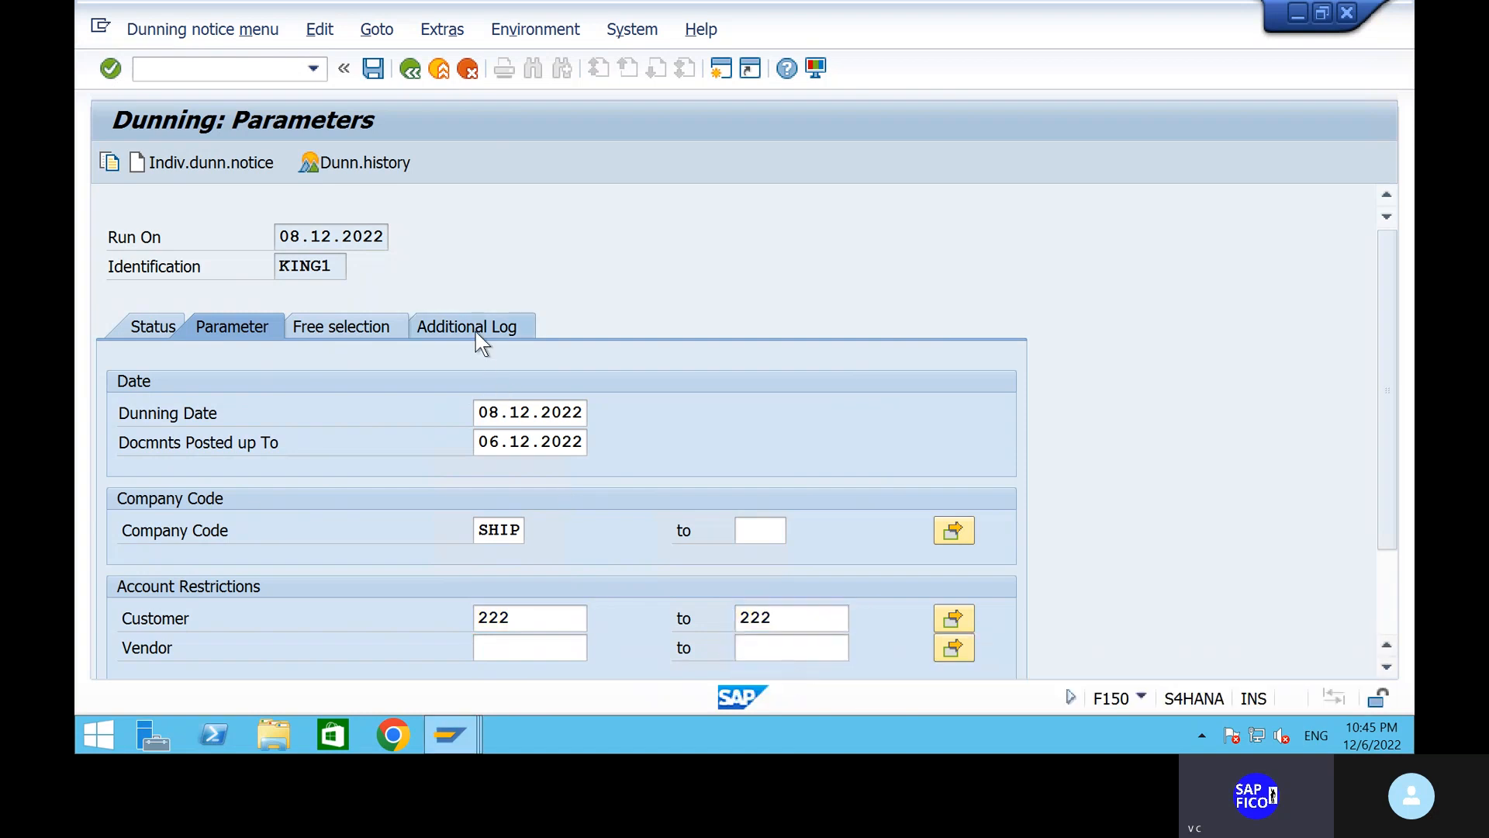
{"action": "type", "text": "222"}
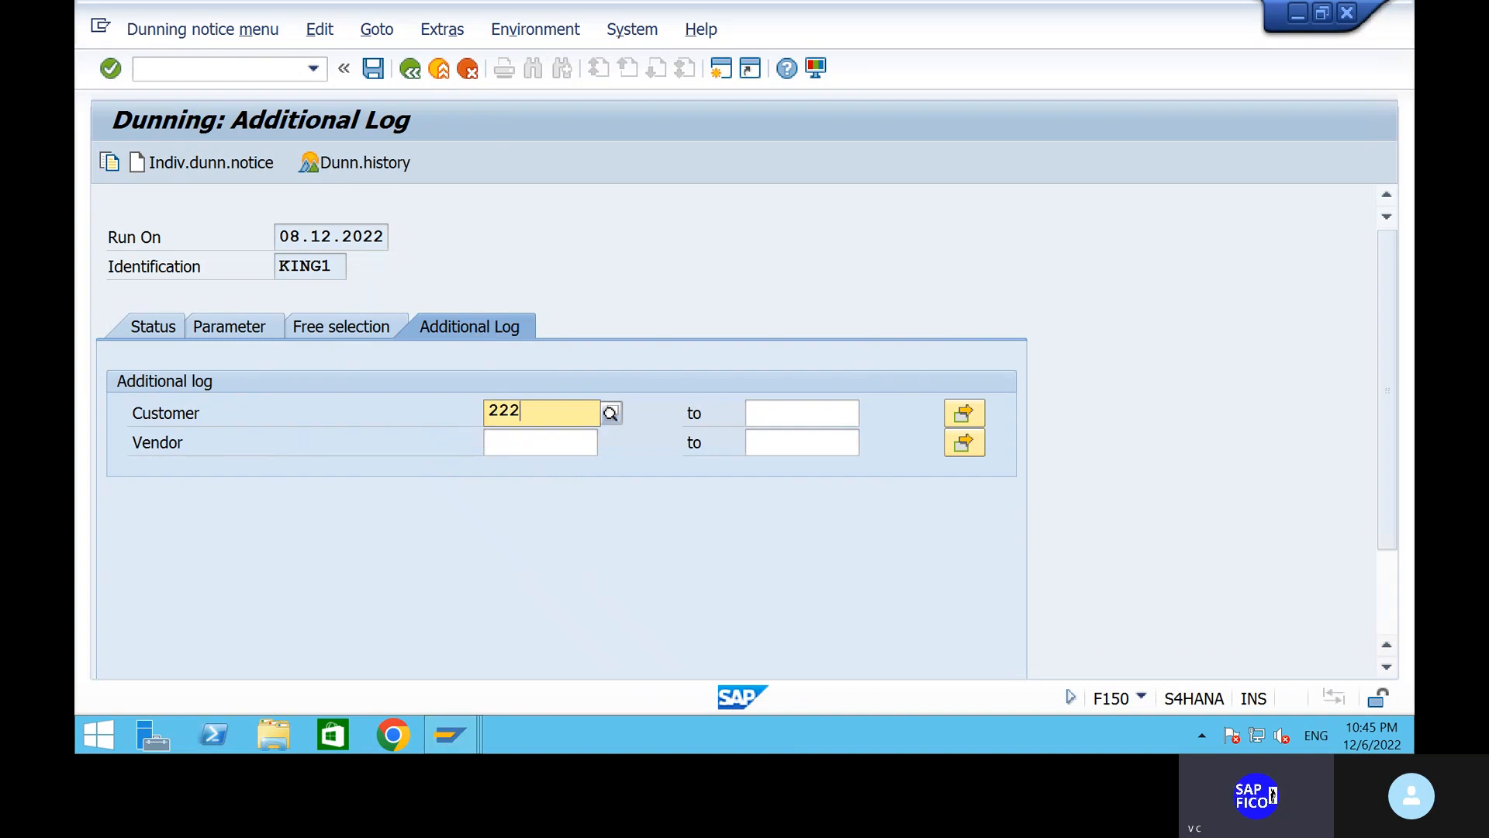
{"action": "left_click", "coordinate": [795, 406]}
{"action": "type", "text": "222"}
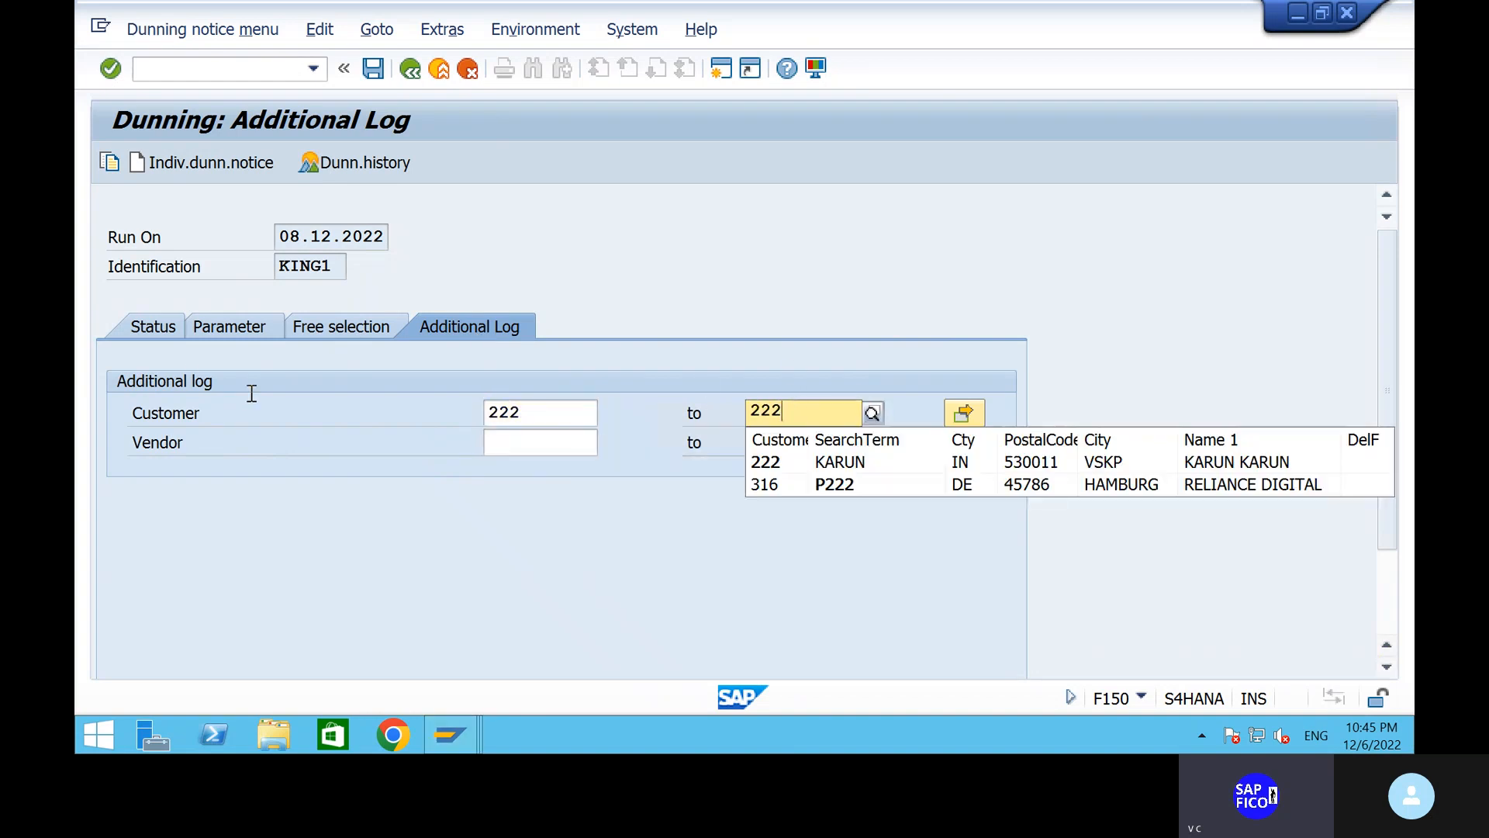
{"action": "left_click", "coordinate": [146, 327]}
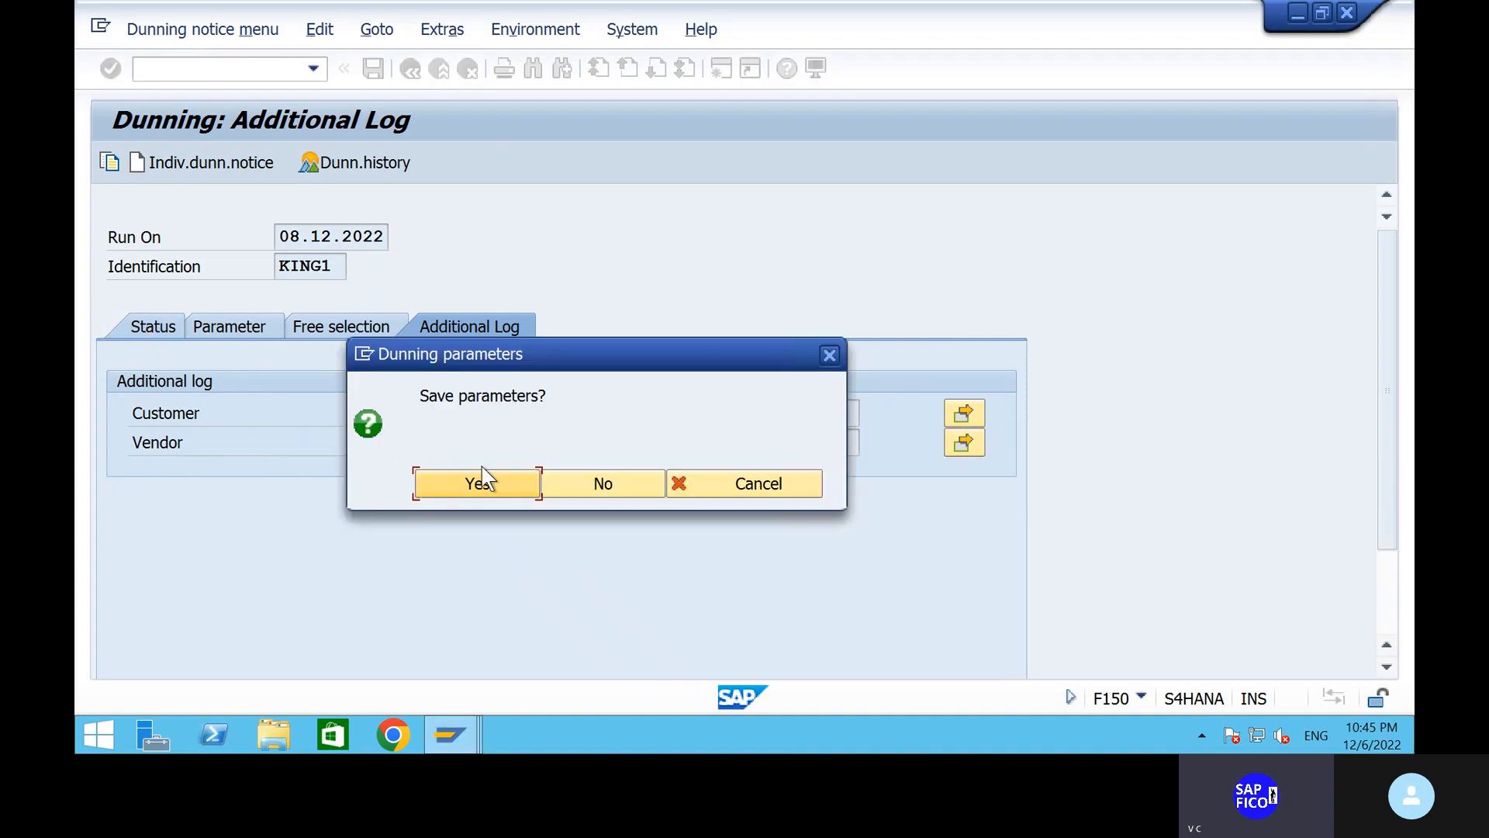
{"action": "left_click", "coordinate": [487, 481]}
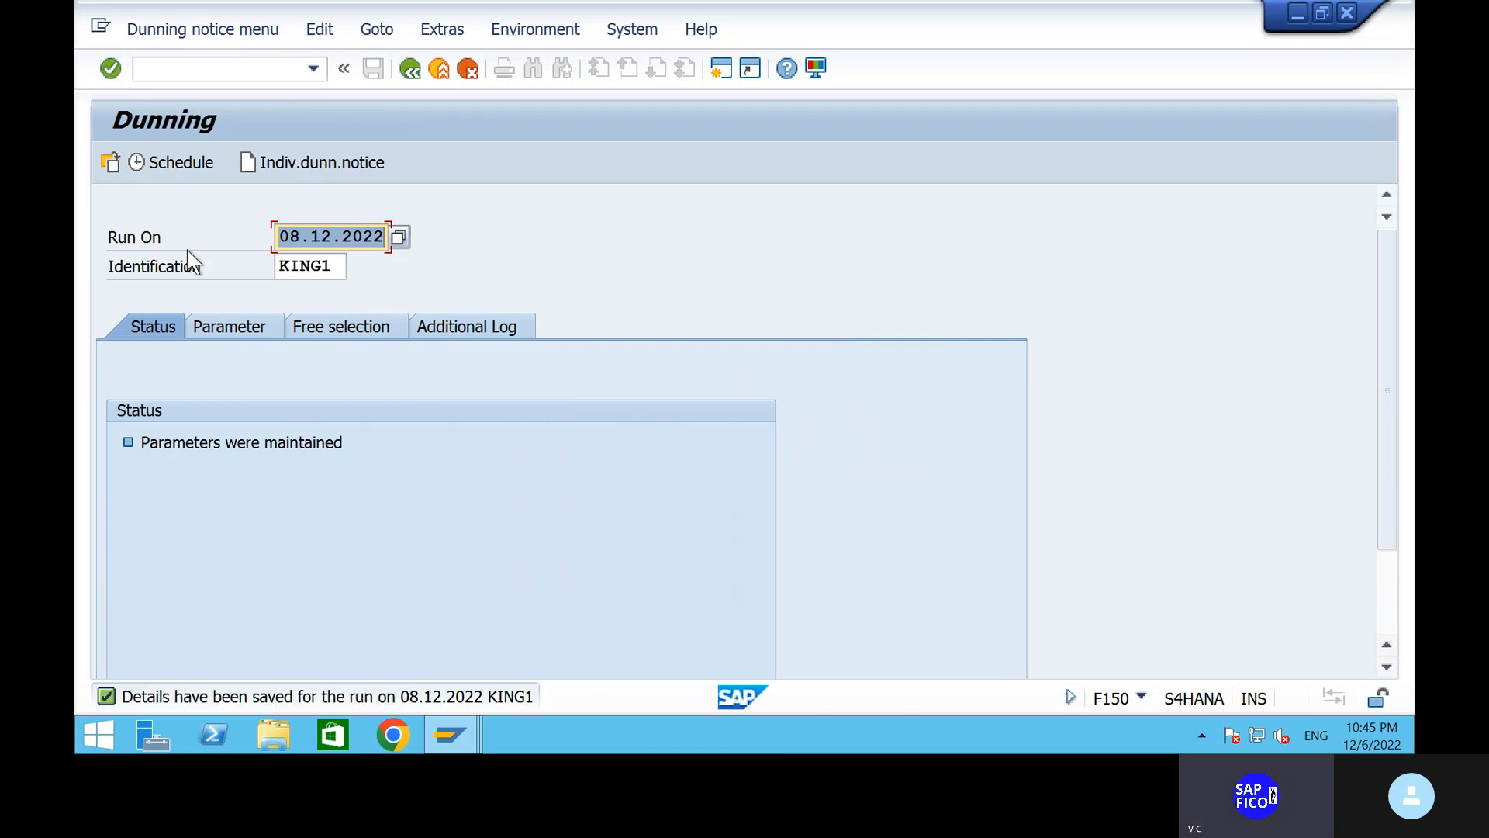
Schedule selection with dunning print for 06.12.2022, starting immediately on output device LP01, and dispatch the job.
{"action": "left_click", "coordinate": [179, 164]}
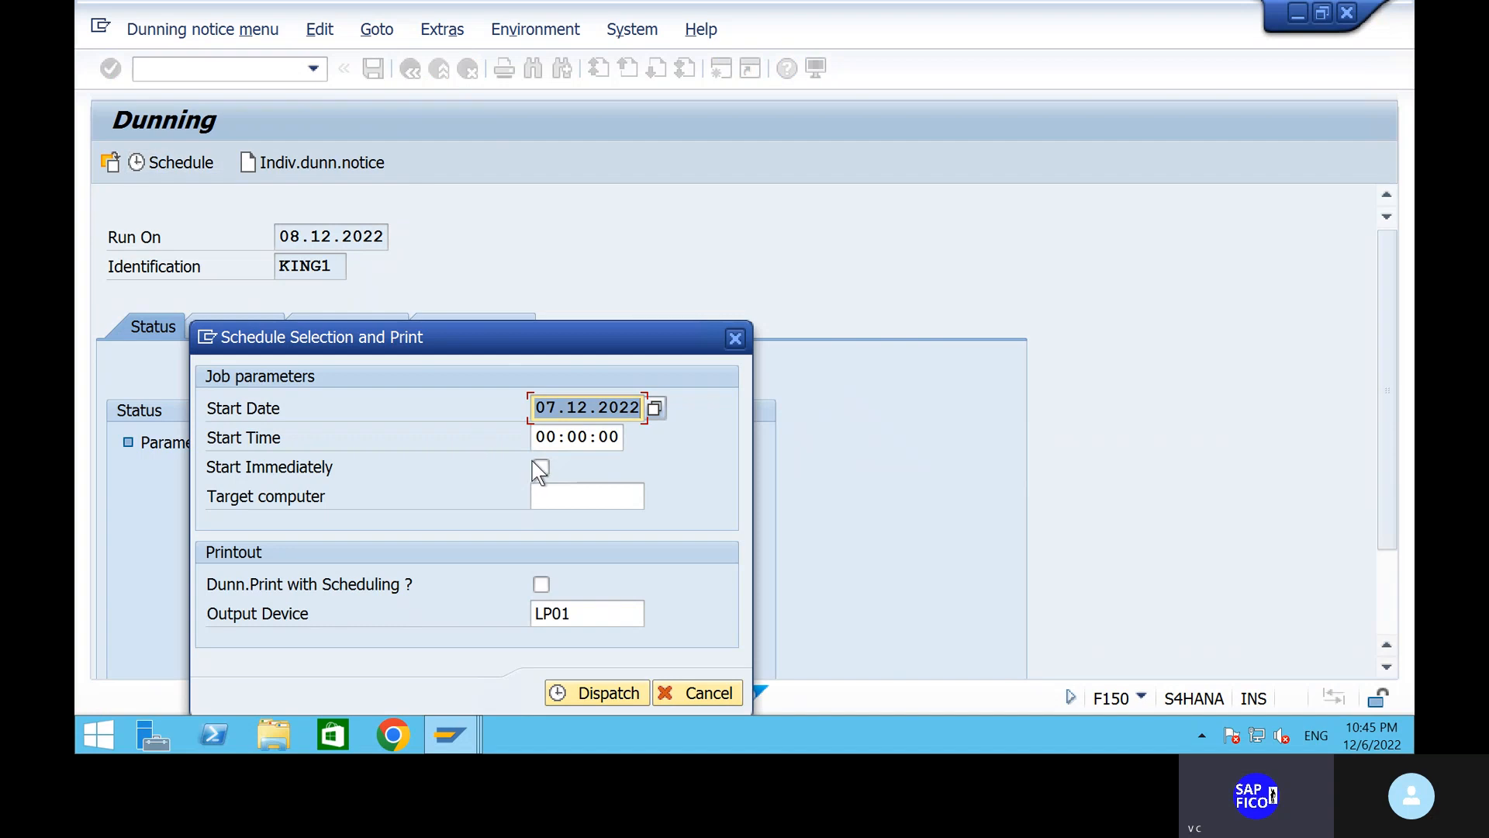
{"action": "left_click", "coordinate": [545, 469]}
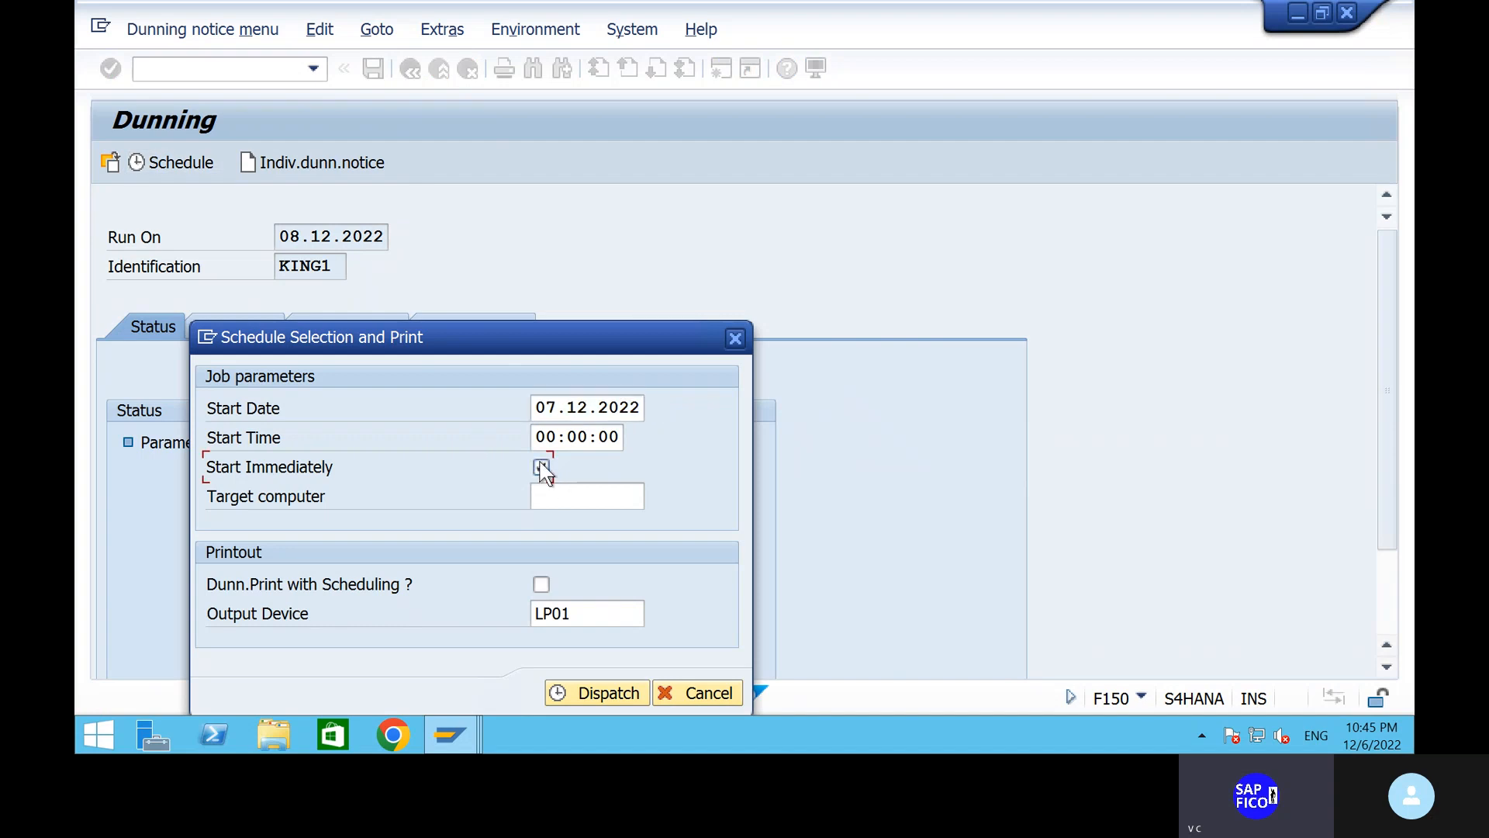
{"action": "left_click", "coordinate": [551, 406]}
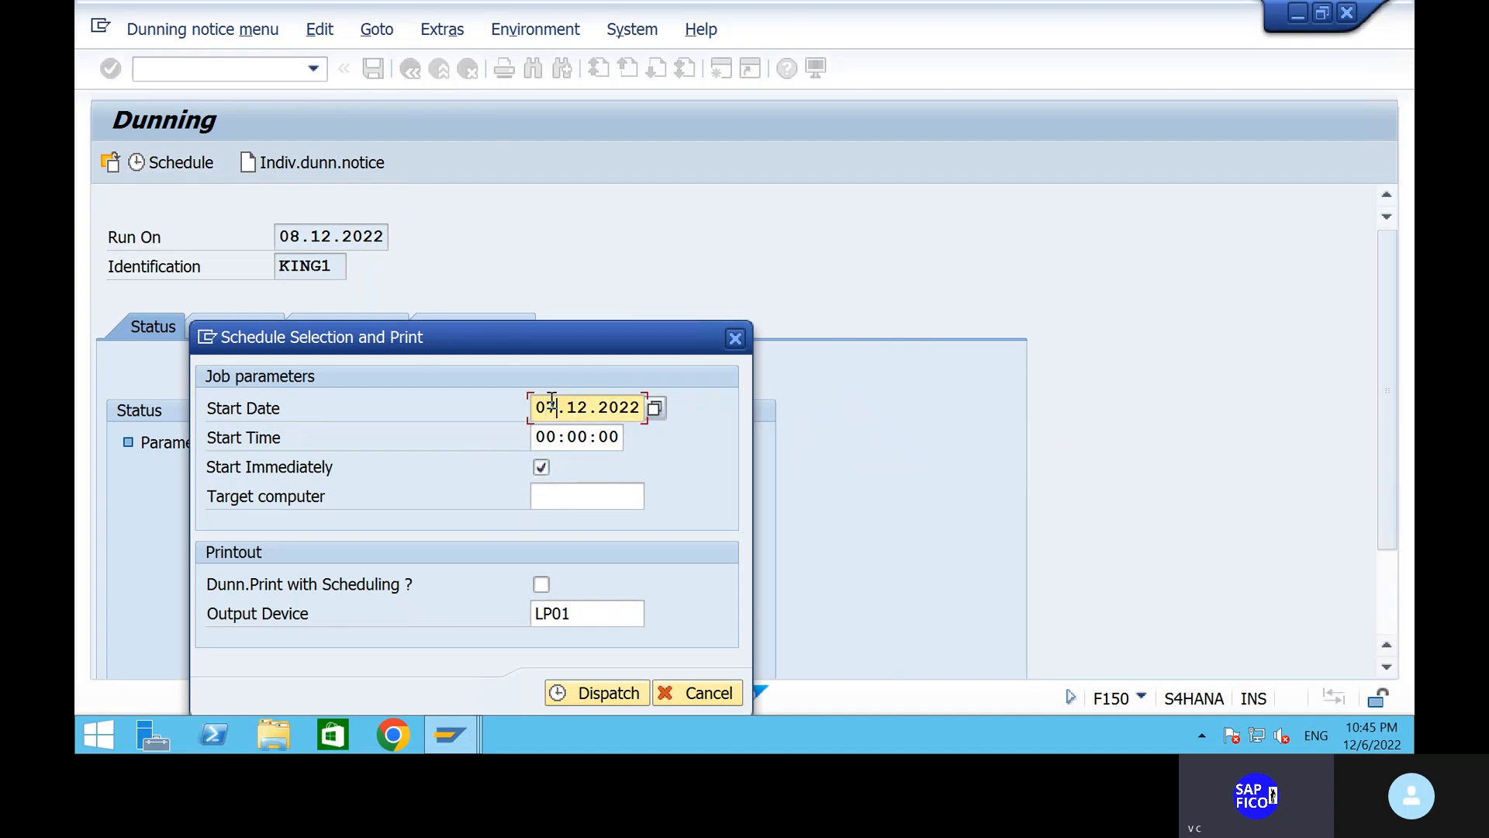
{"action": "key", "text": "Delete"}
{"action": "type", "text": "6"}
{"action": "left_click", "coordinate": [542, 584]}
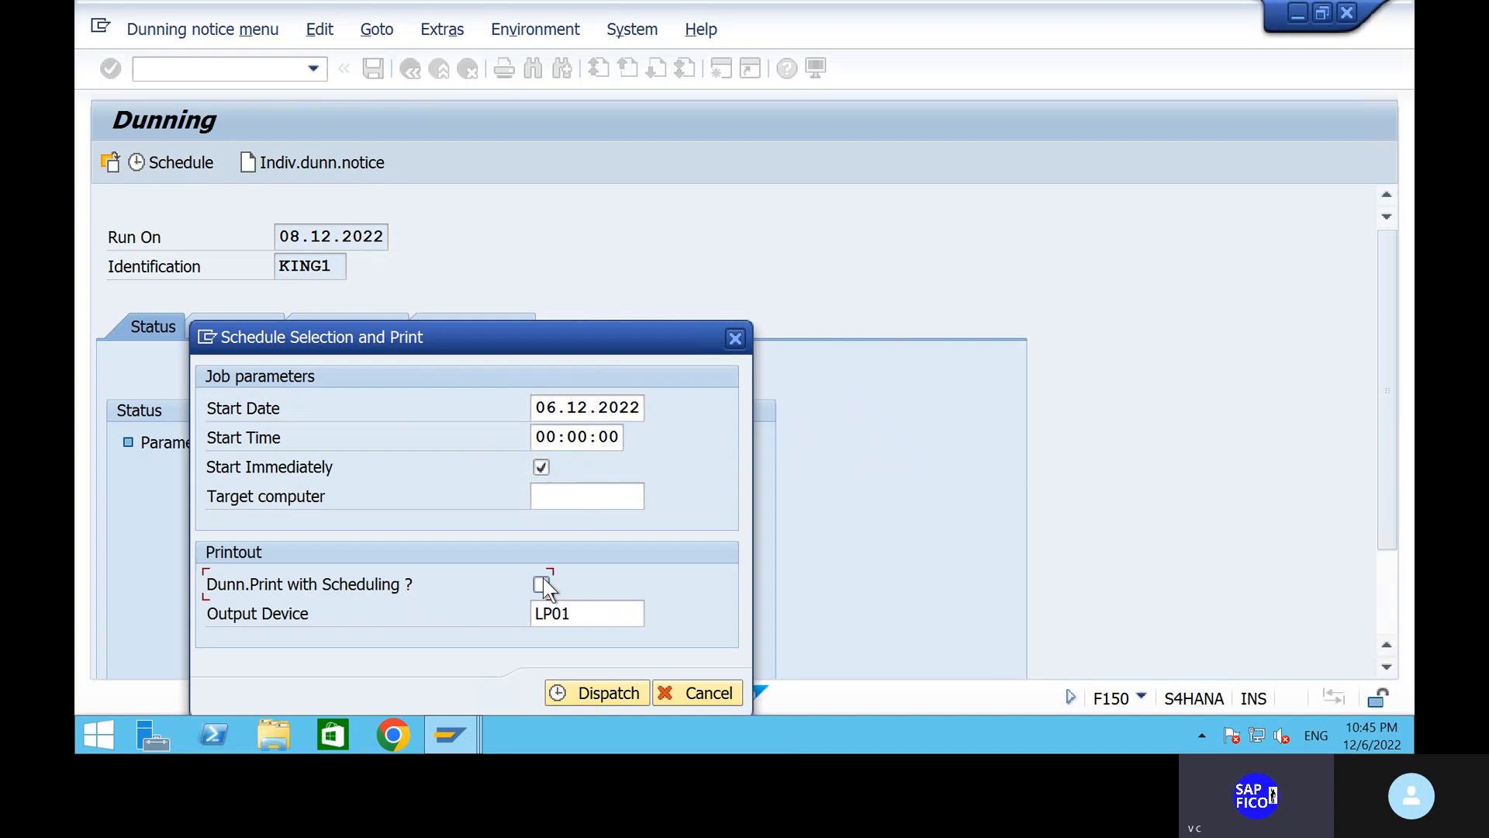
{"action": "left_click", "coordinate": [580, 693]}
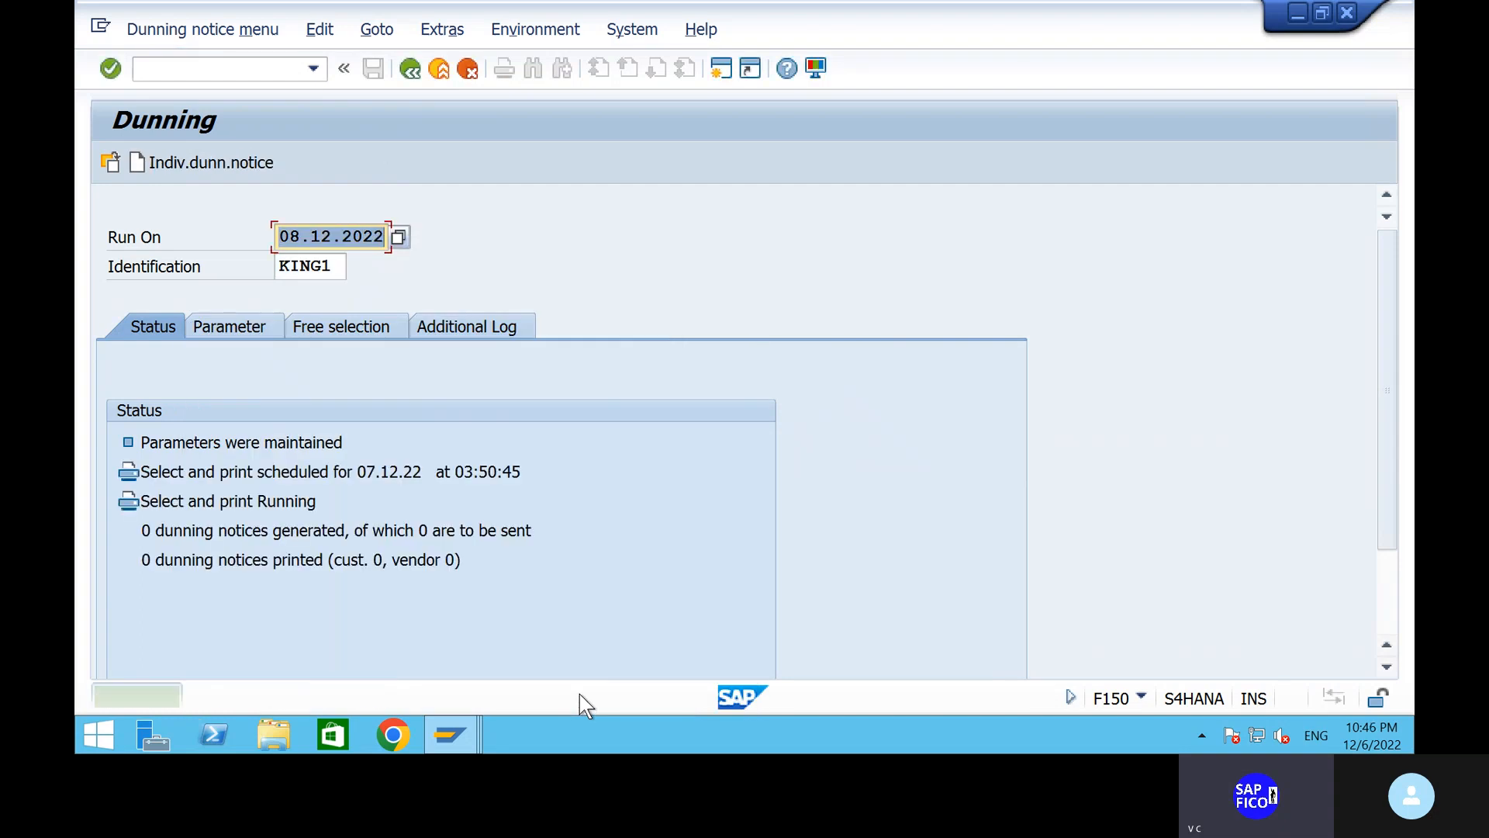
Refresh the dunning run's status and check the customer's items in the Customer Line Item Display session.
{"action": "key", "text": "Return"}
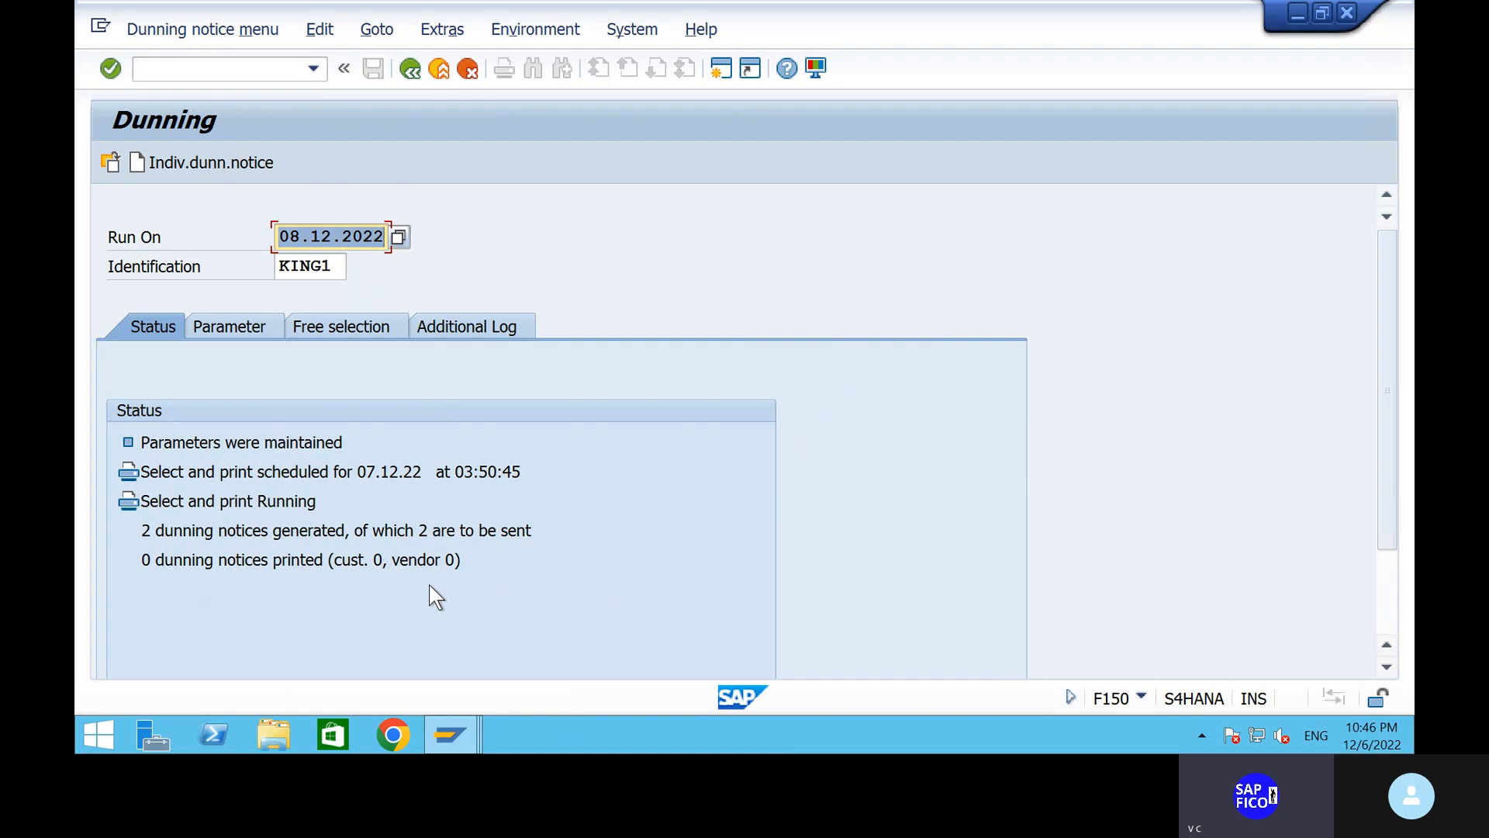
{"action": "mouse_move", "coordinate": [451, 734]}
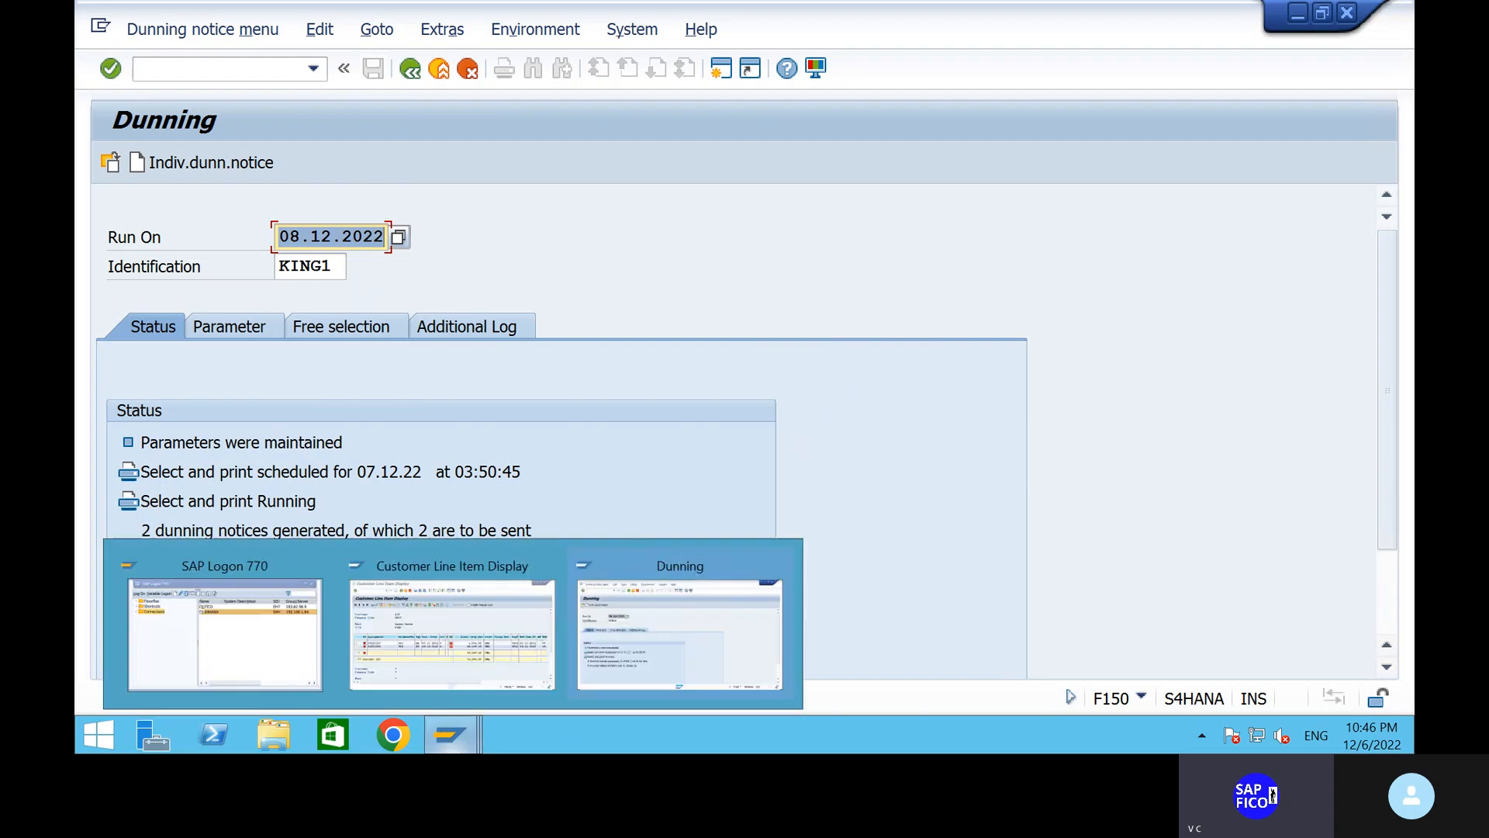
{"action": "left_click", "coordinate": [468, 618]}
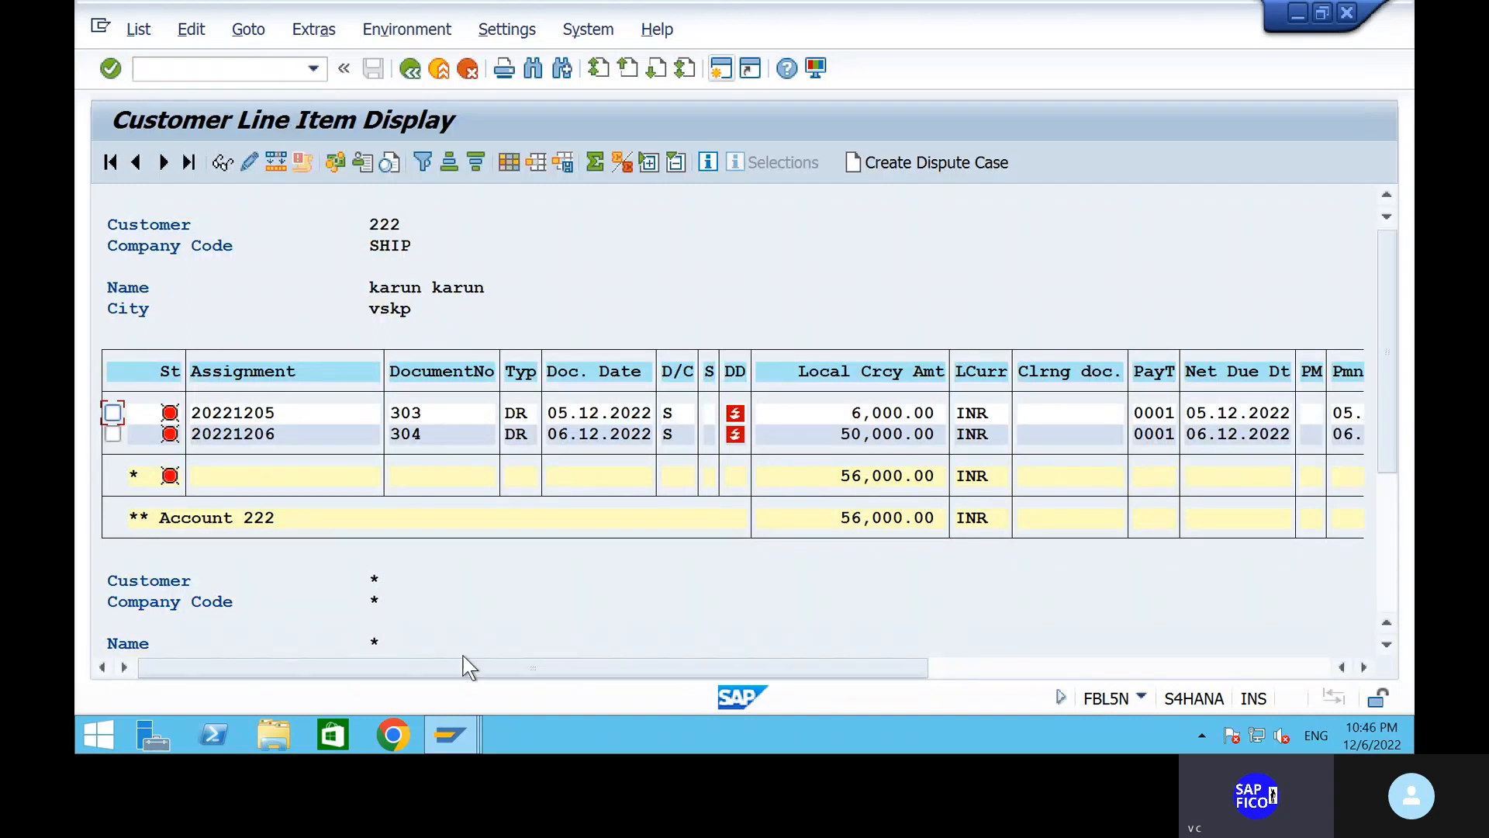
{"action": "mouse_move", "coordinate": [459, 727]}
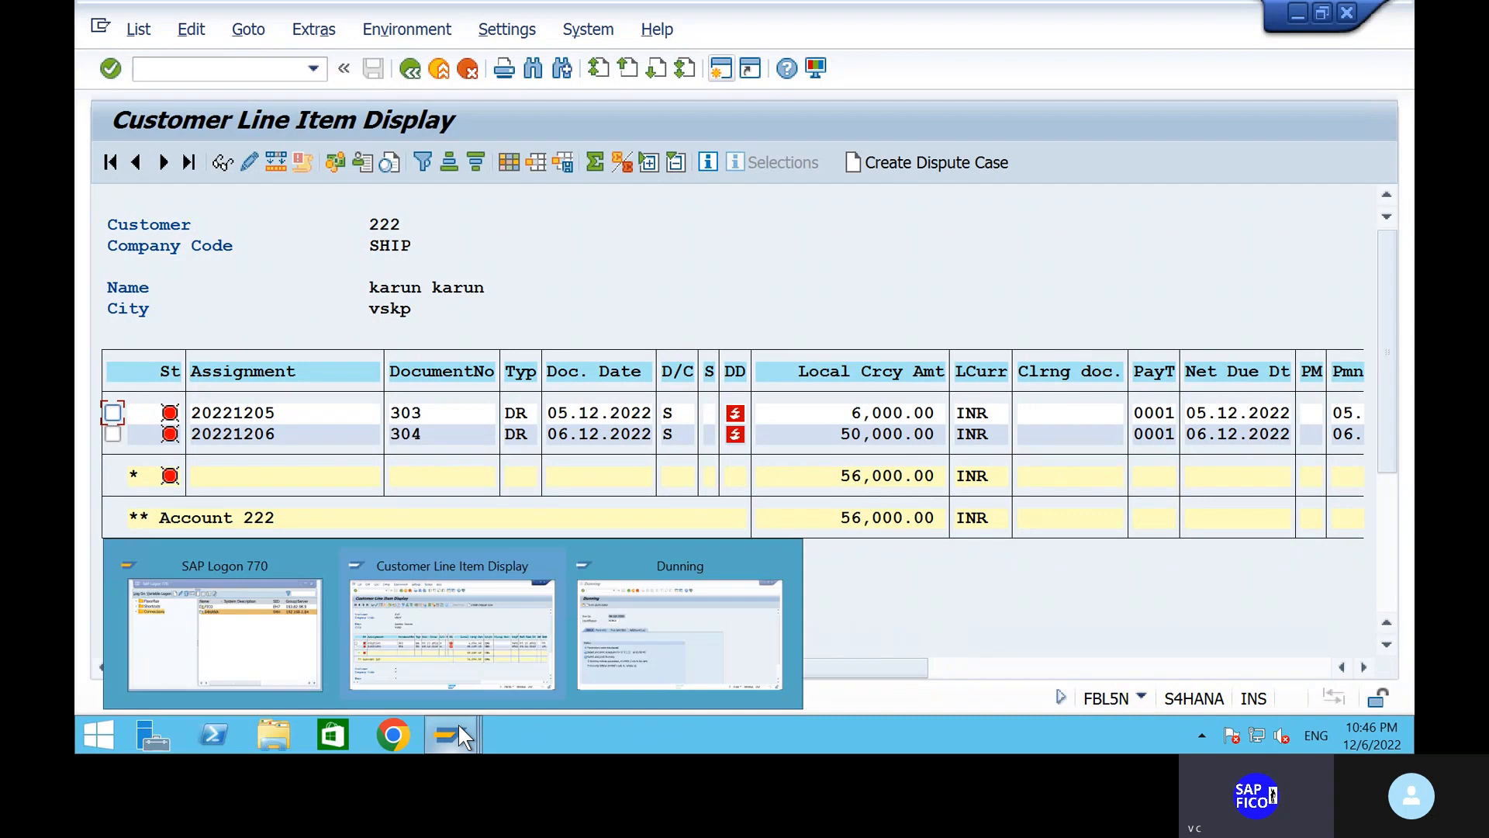
{"action": "left_click", "coordinate": [625, 622]}
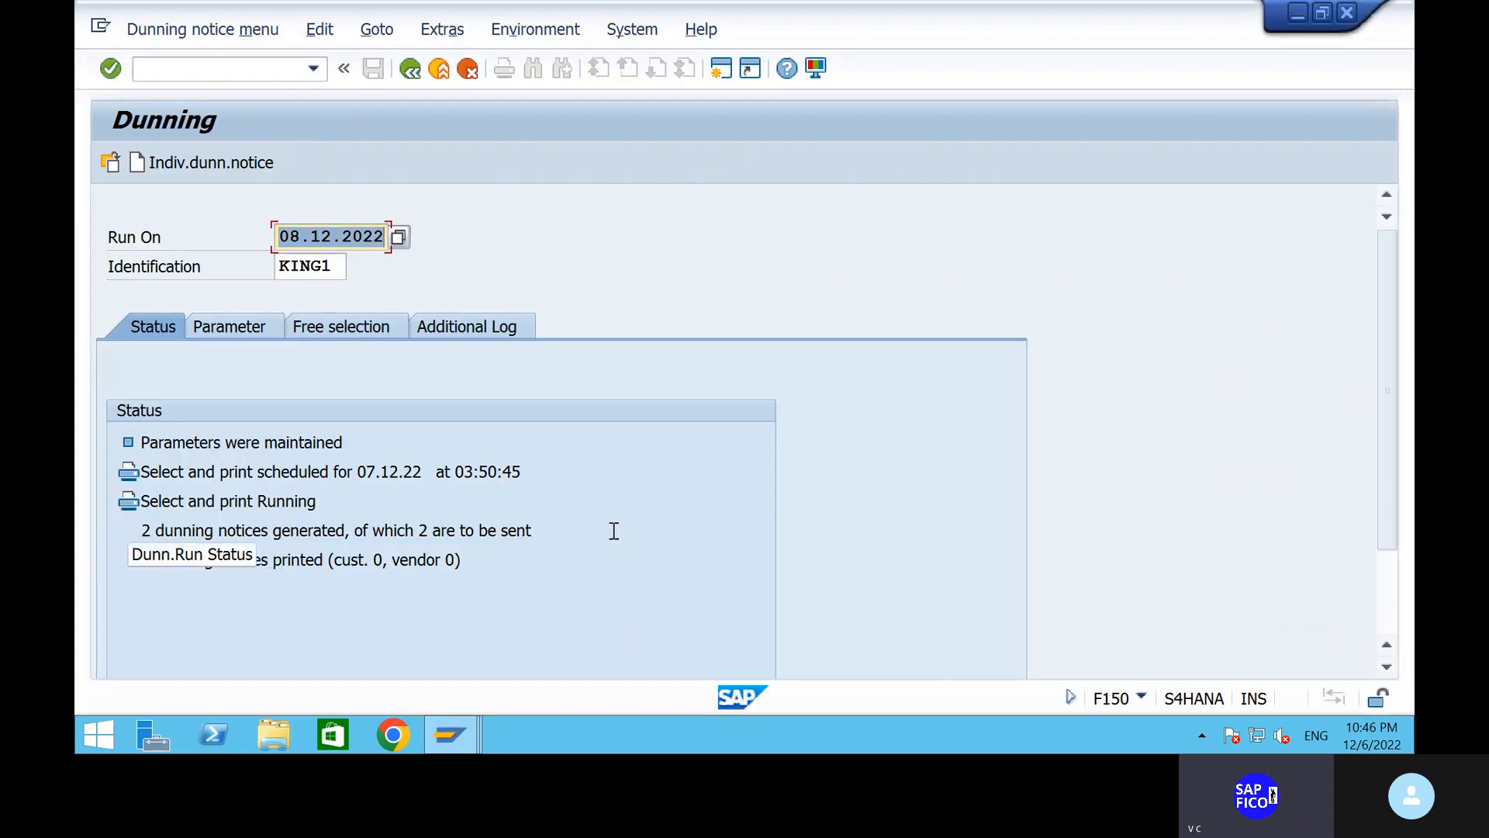
{"action": "key", "text": "Return"}
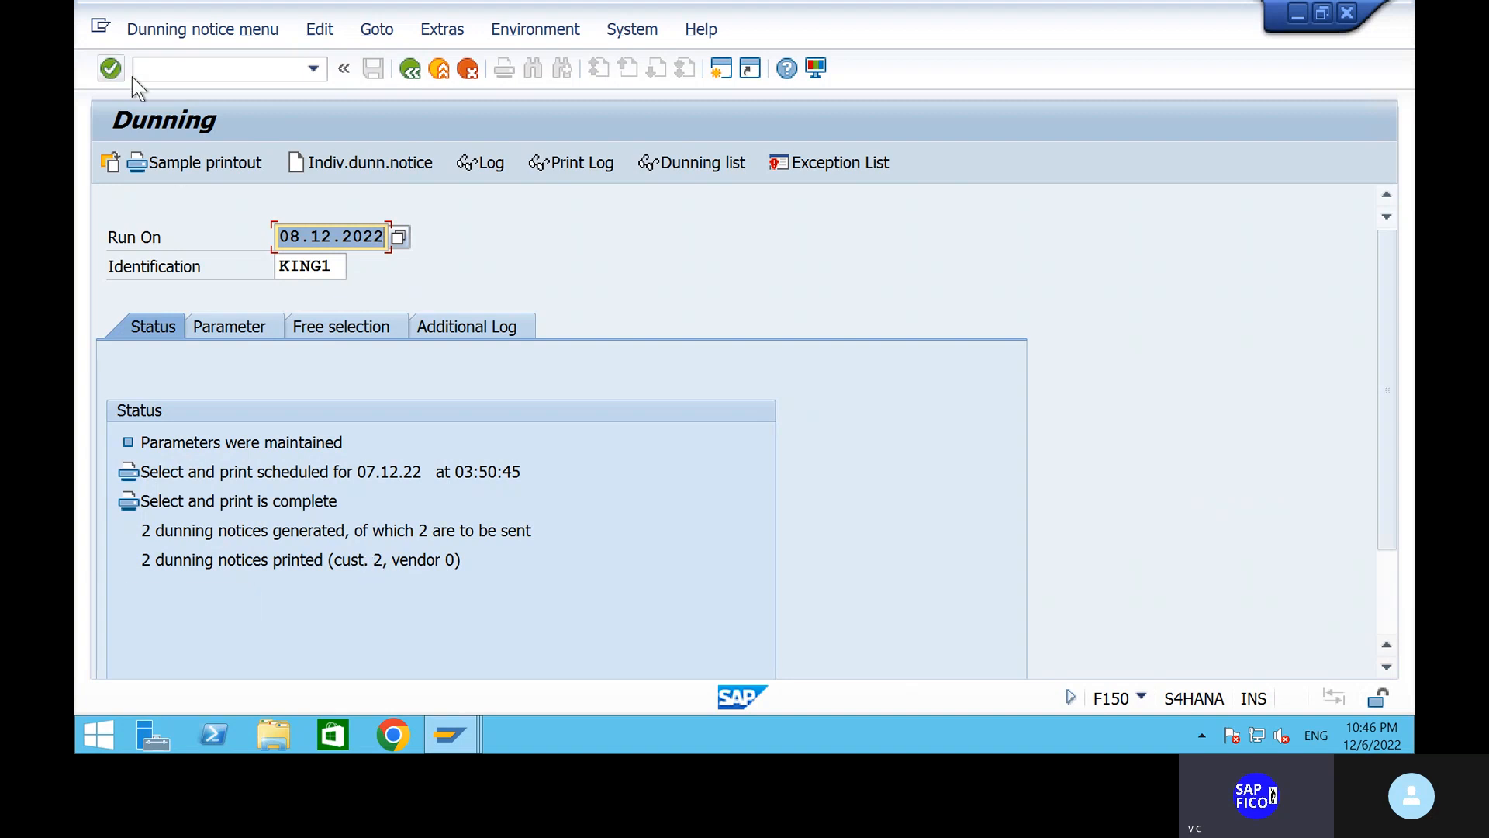
Preview a sample printout of the dunning notices limited to the customer's number as the from and to values.
{"action": "left_click", "coordinate": [186, 164]}
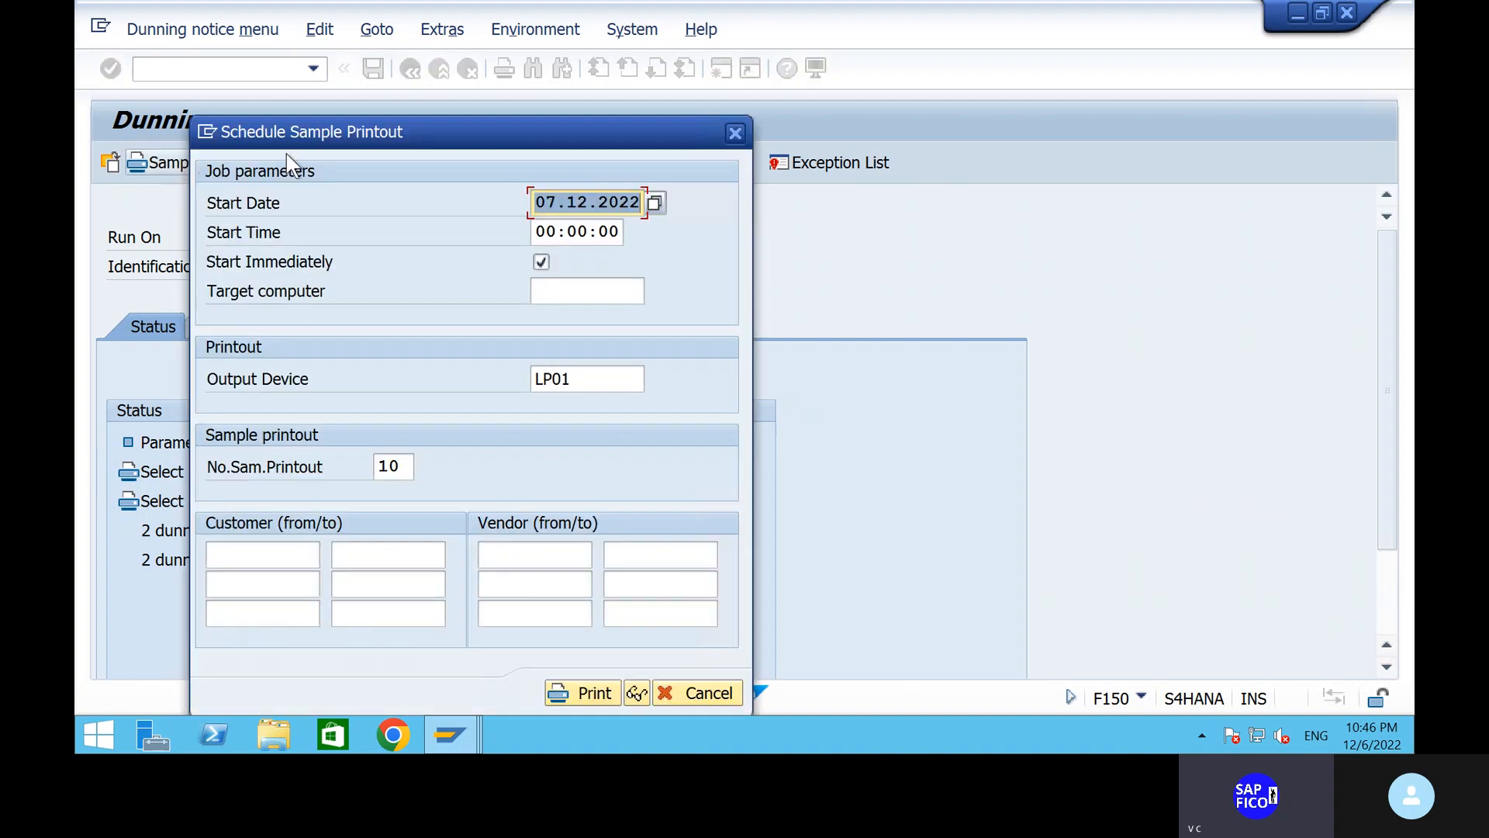
{"action": "left_click", "coordinate": [273, 554]}
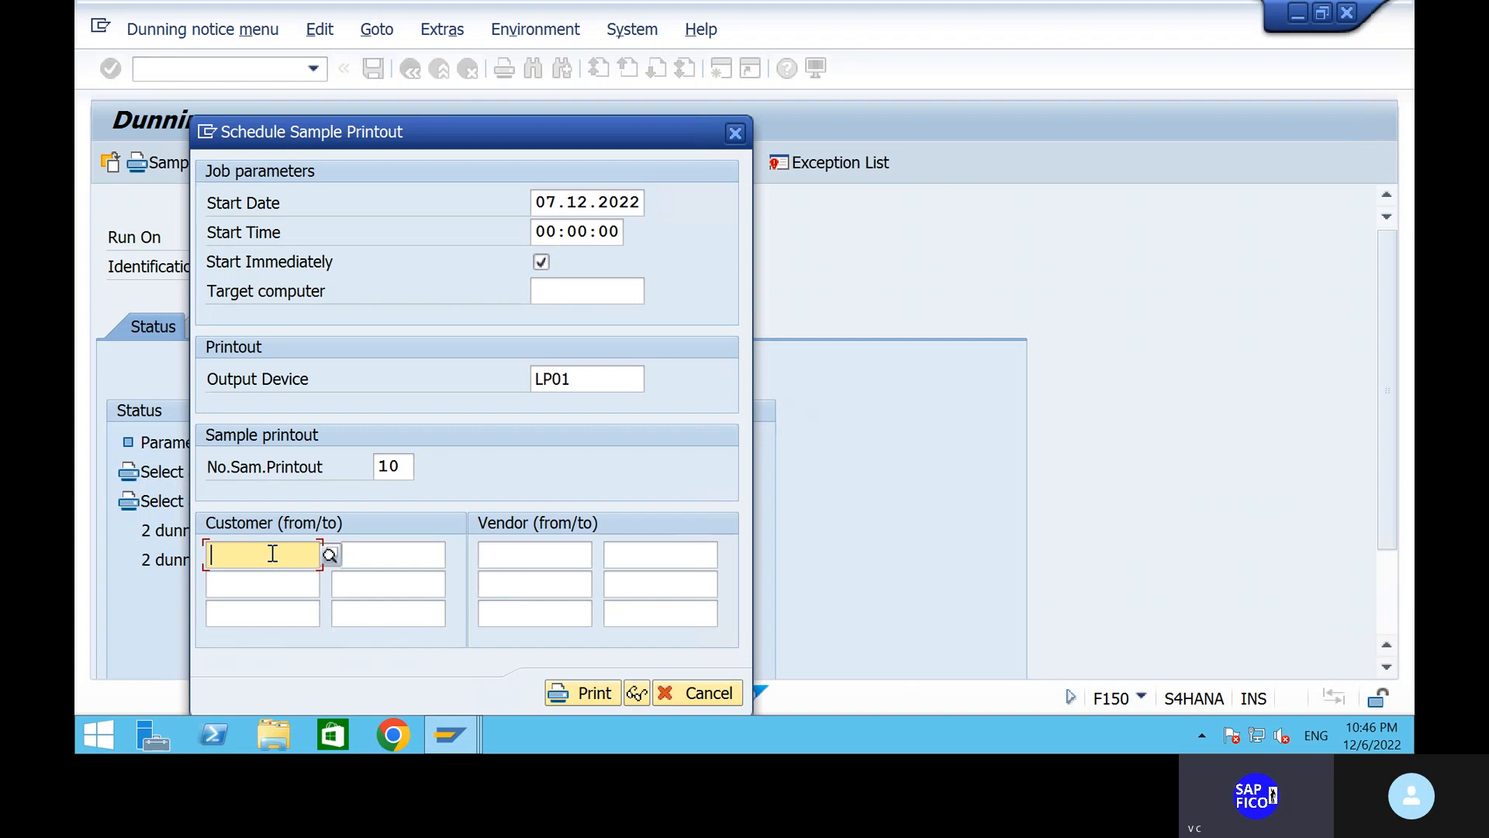
{"action": "type", "text": "222"}
{"action": "left_click", "coordinate": [418, 553]}
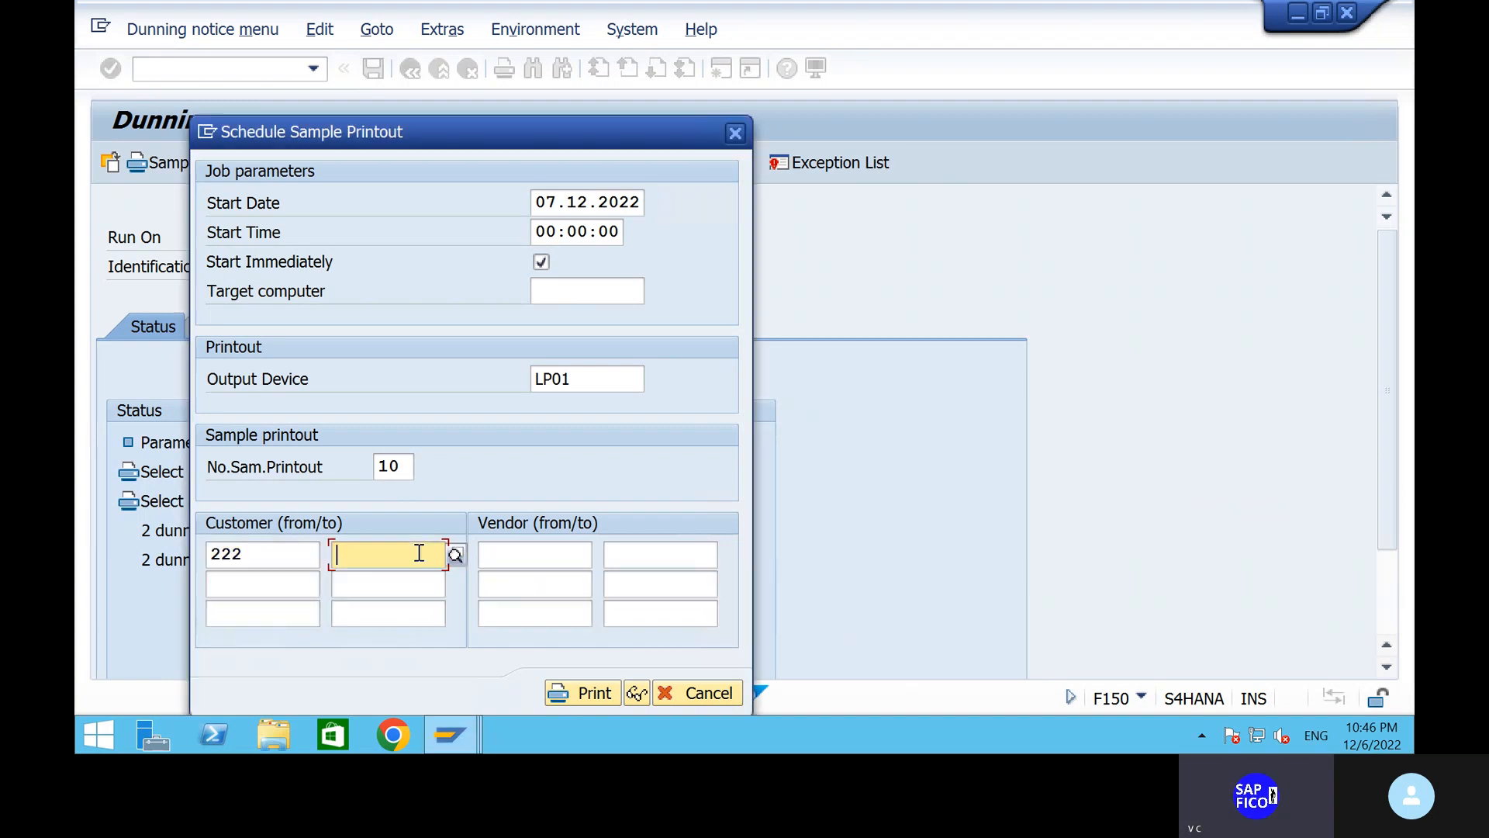
{"action": "type", "text": "222"}
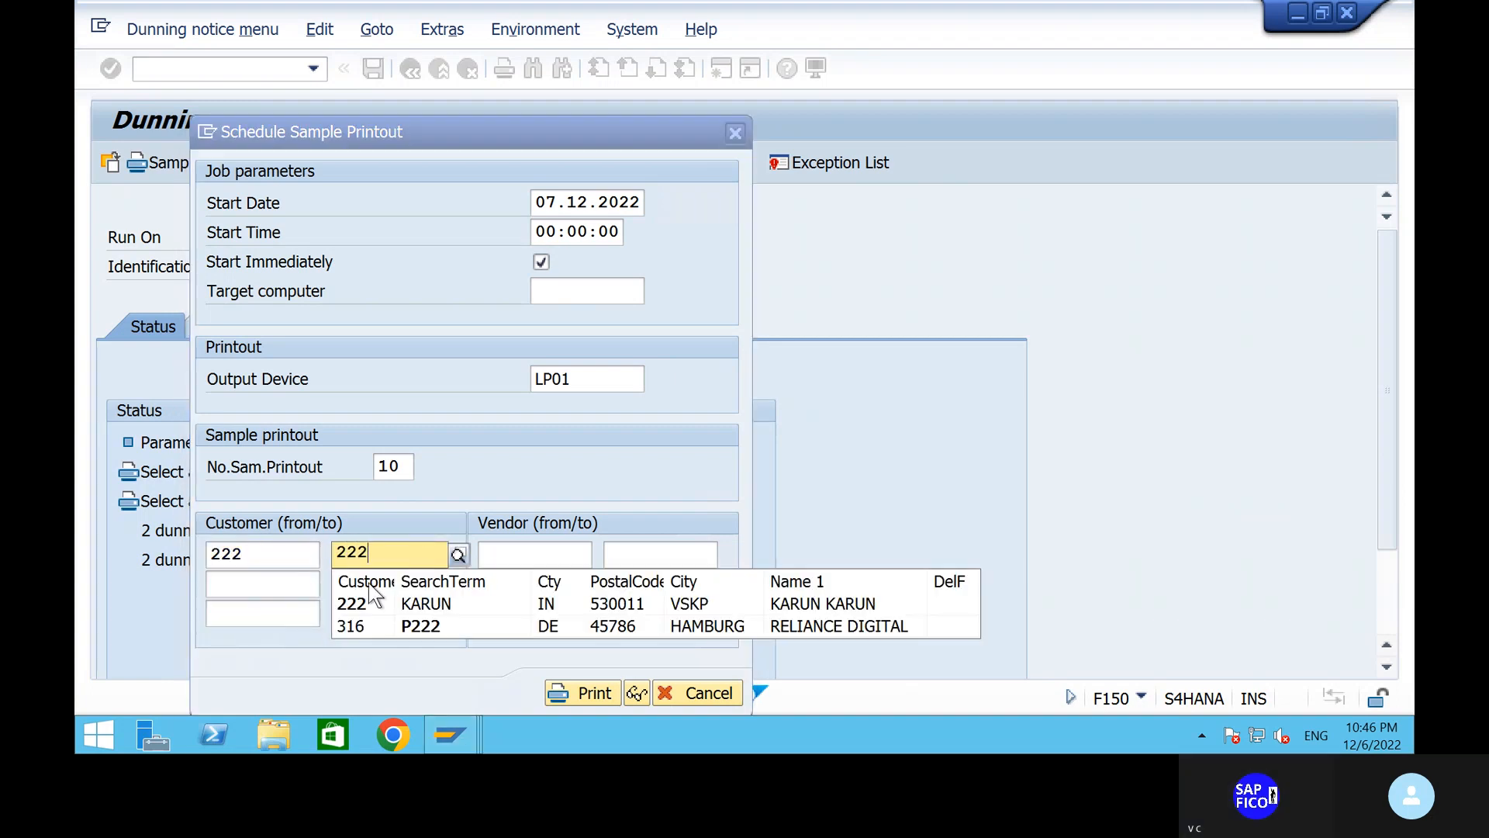
{"action": "left_click", "coordinate": [391, 604]}
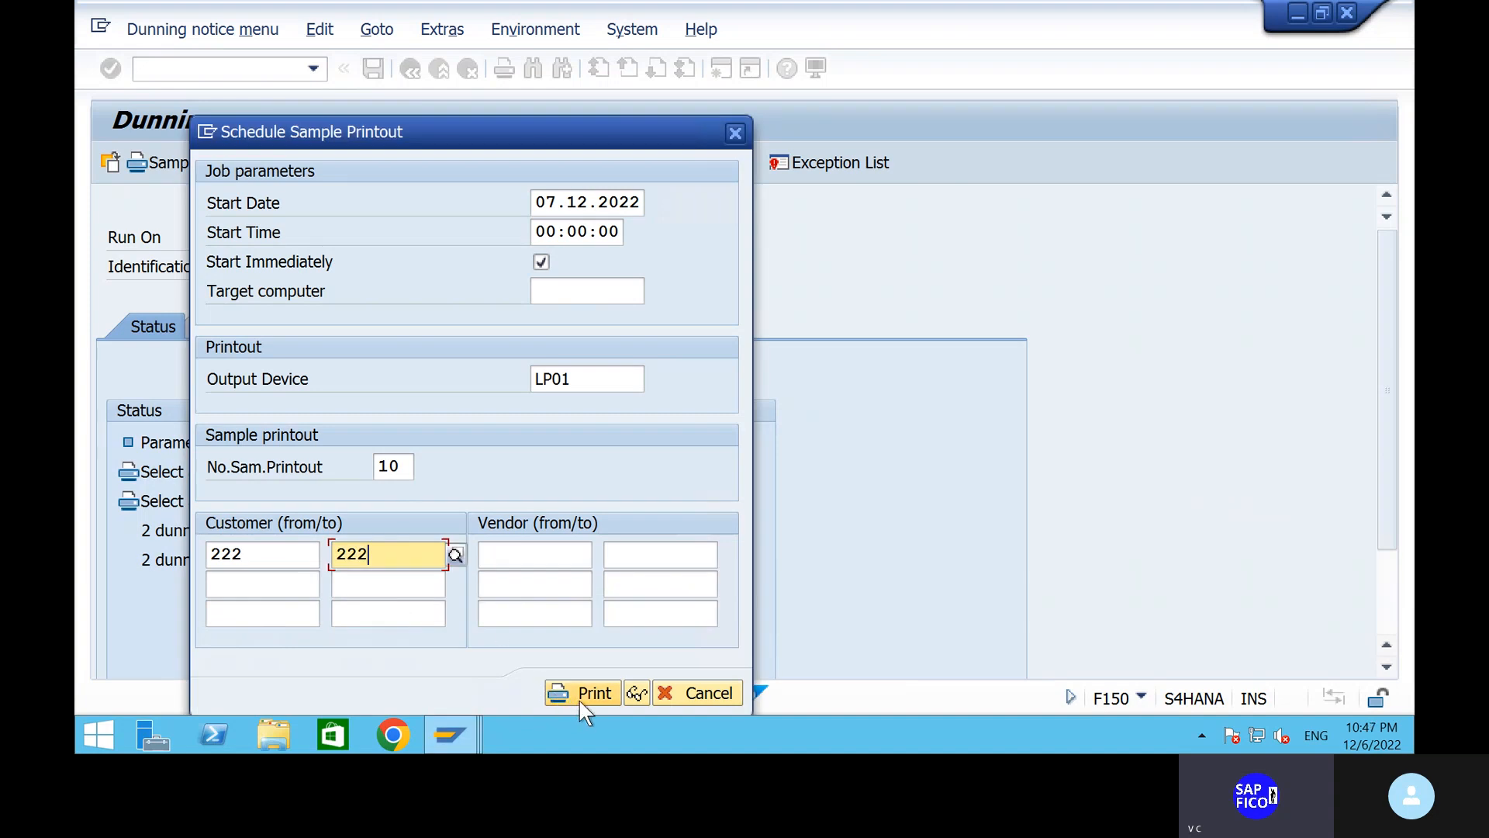
{"action": "left_click", "coordinate": [636, 702]}
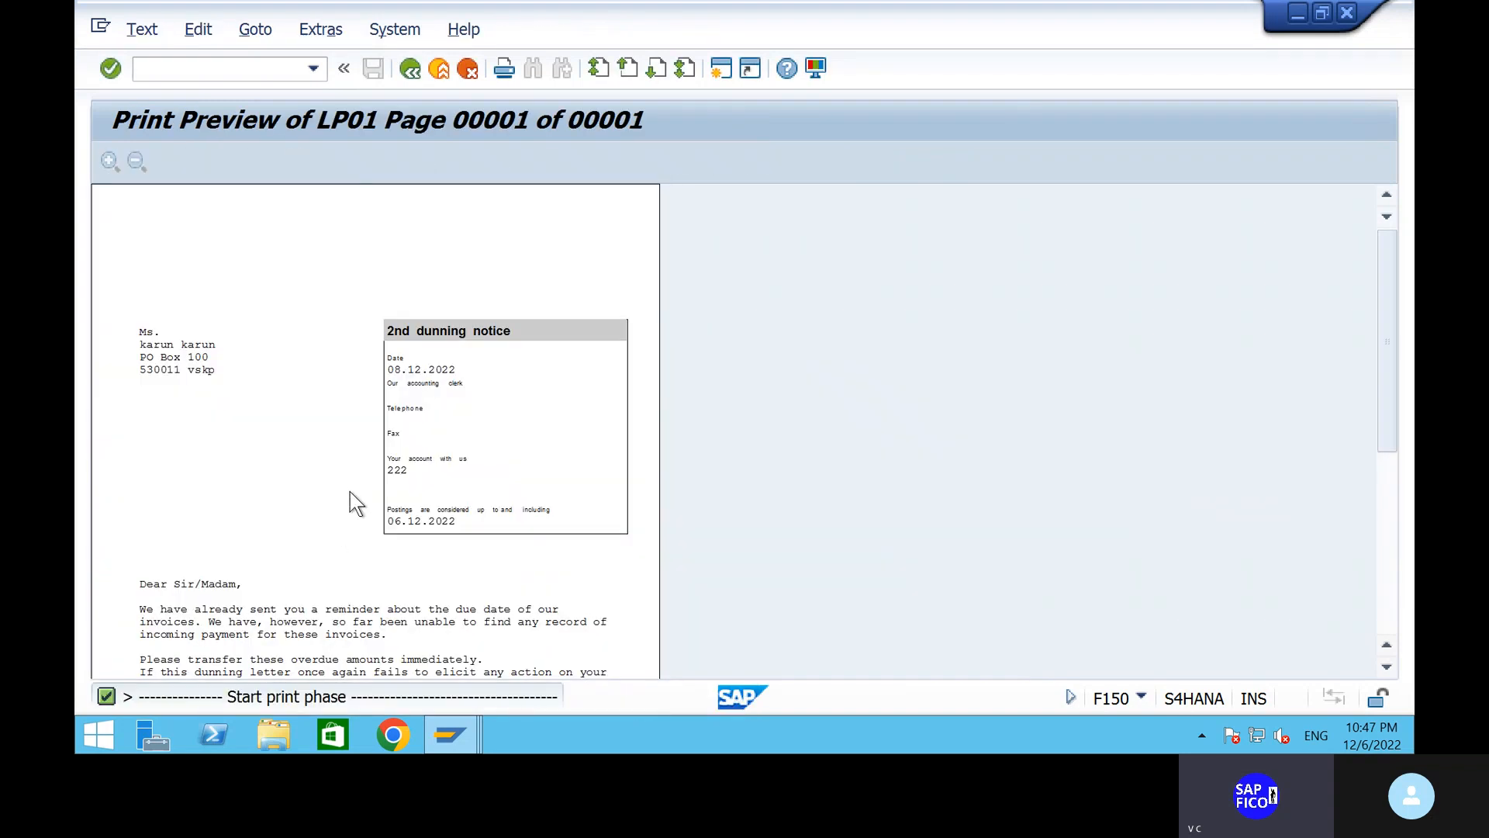
Examine the previewed dunning notice, including its dunning level, letter text, overdue item, dunning charge and totals.
{"action": "scroll", "coordinate": [350, 491], "scroll_direction": "down", "scroll_amount": 1}
{"action": "scroll", "coordinate": [239, 502], "scroll_direction": "down", "scroll_amount": 4}
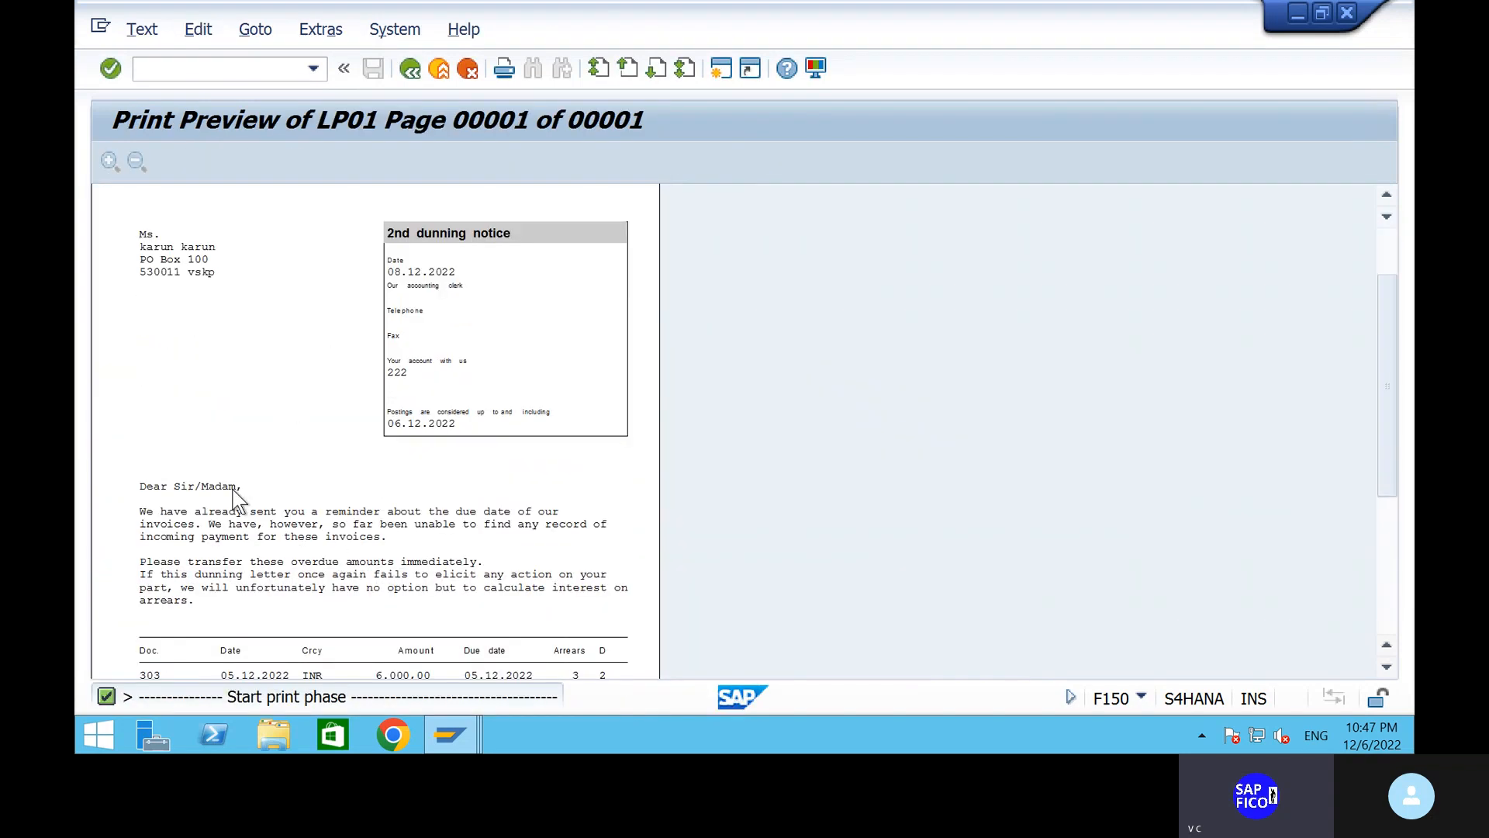
{"action": "scroll", "coordinate": [239, 502], "scroll_direction": "down", "scroll_amount": 1}
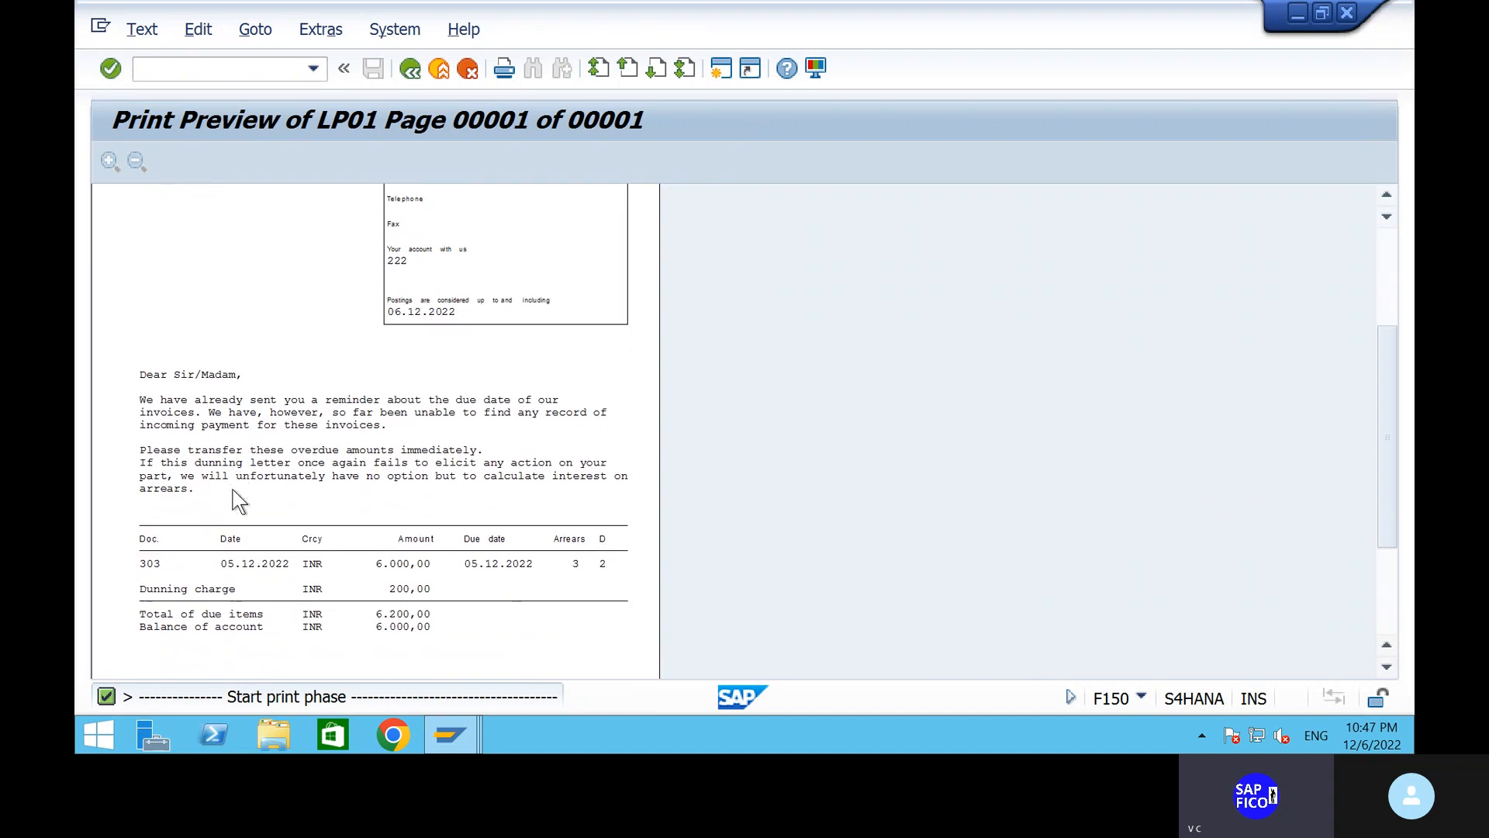
{"action": "scroll", "coordinate": [238, 501], "scroll_direction": "down", "scroll_amount": 4}
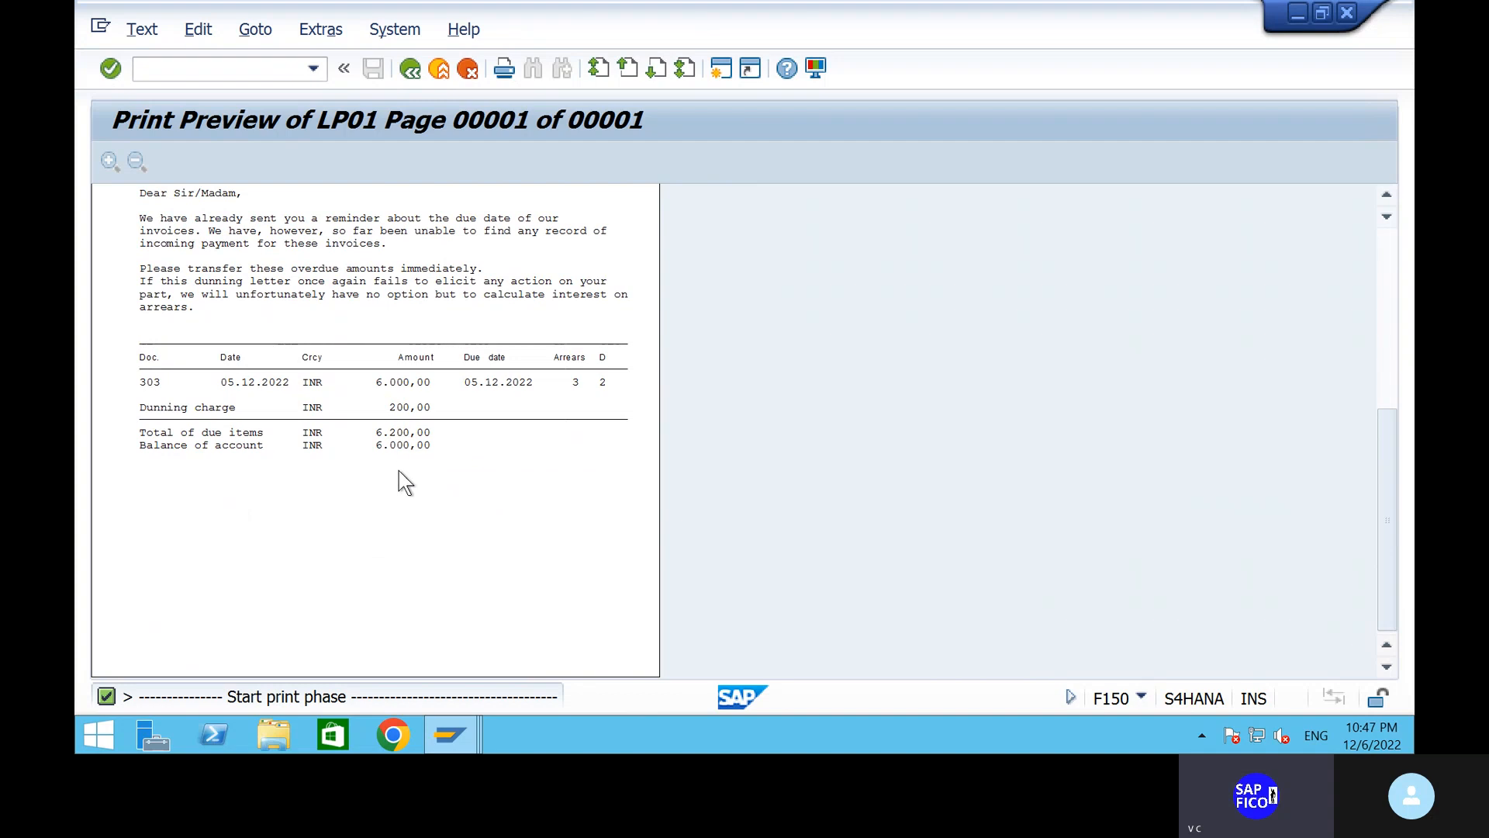
{"action": "scroll", "coordinate": [399, 471], "scroll_direction": "up", "scroll_amount": 1}
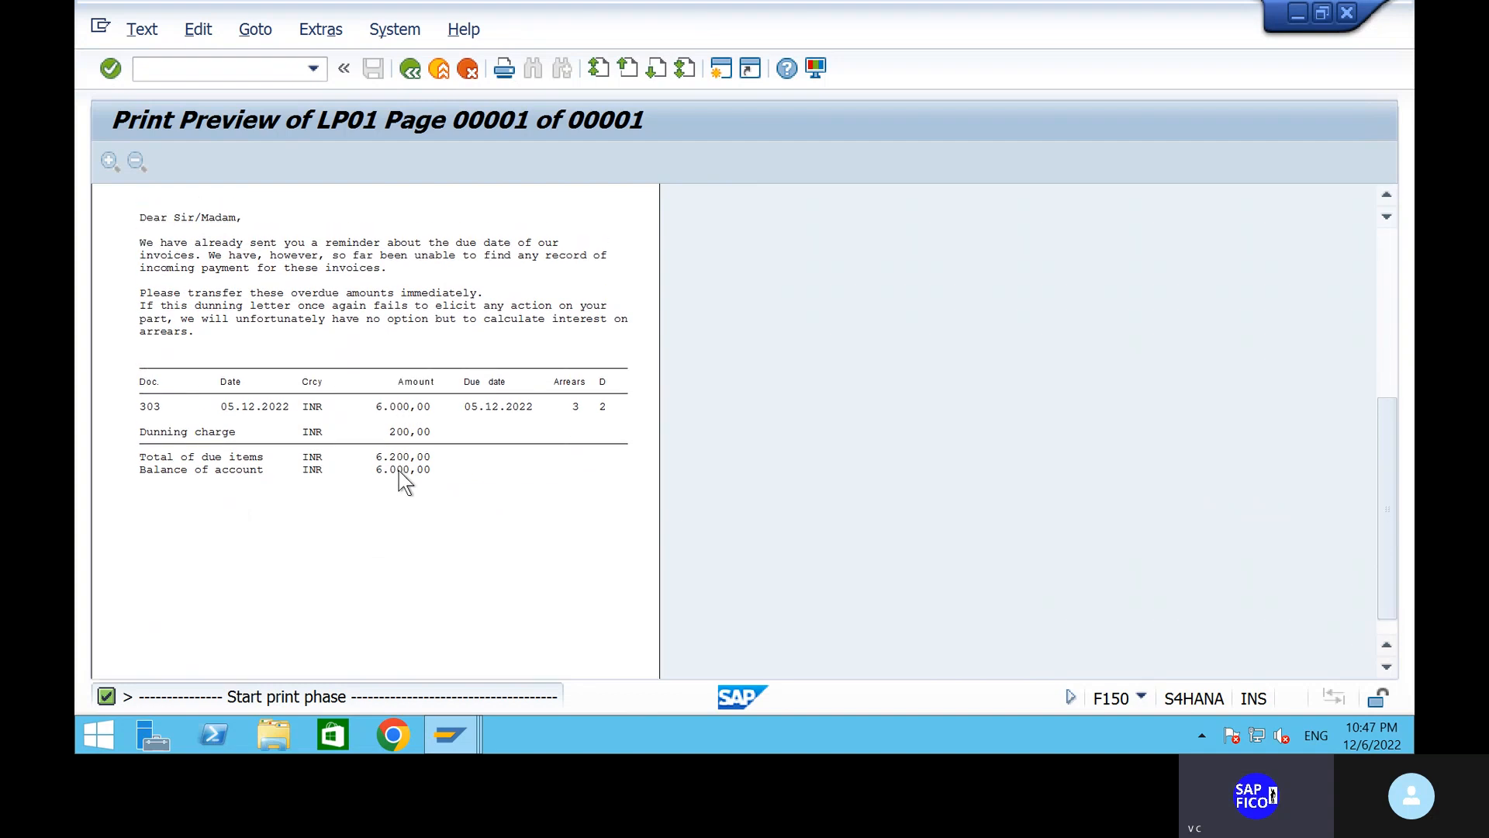
{"action": "scroll", "coordinate": [398, 470], "scroll_direction": "up", "scroll_amount": 3}
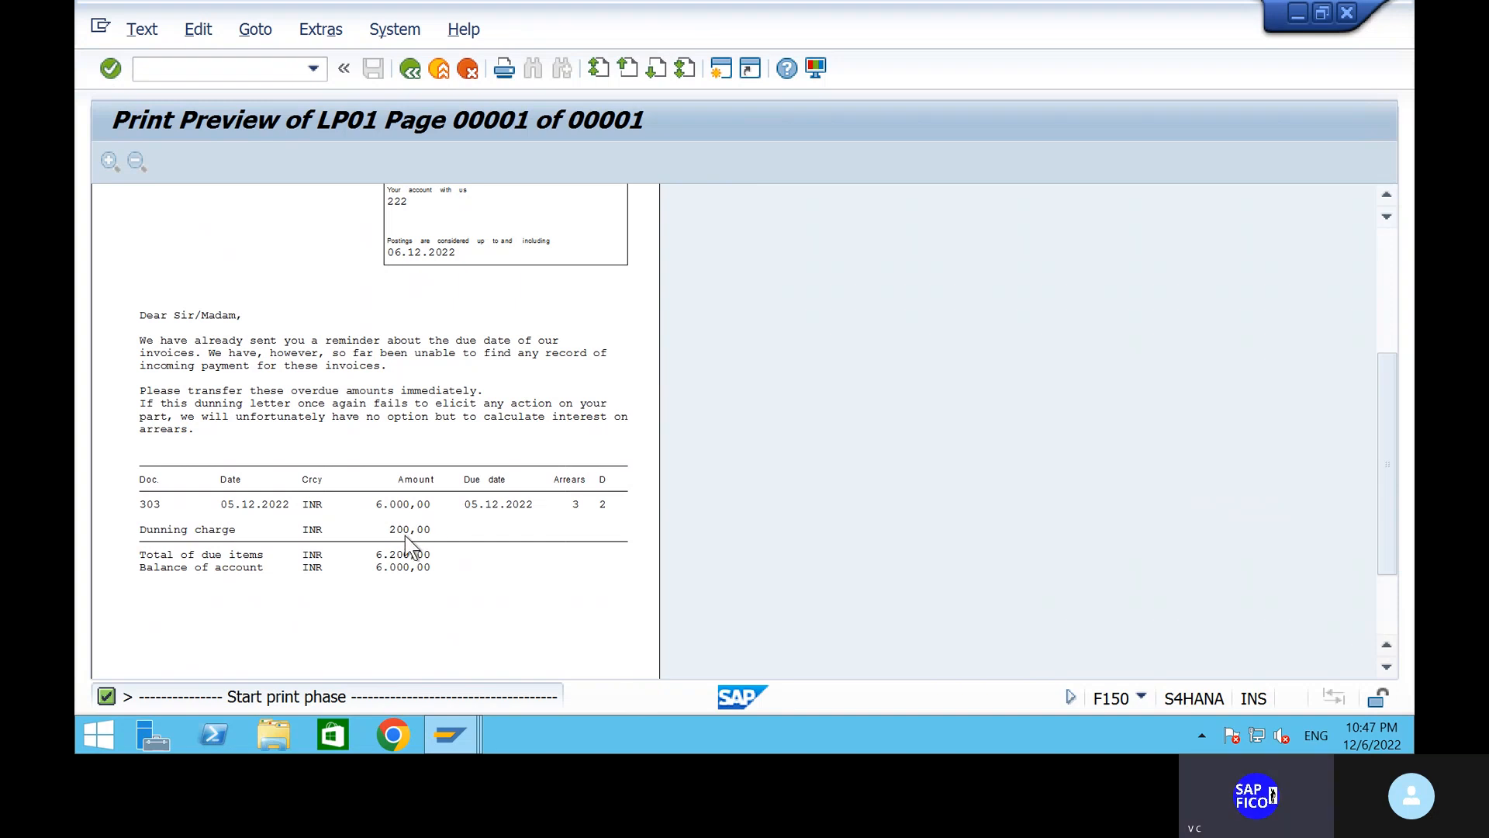
{"action": "scroll", "coordinate": [404, 537], "scroll_direction": "up", "scroll_amount": 1}
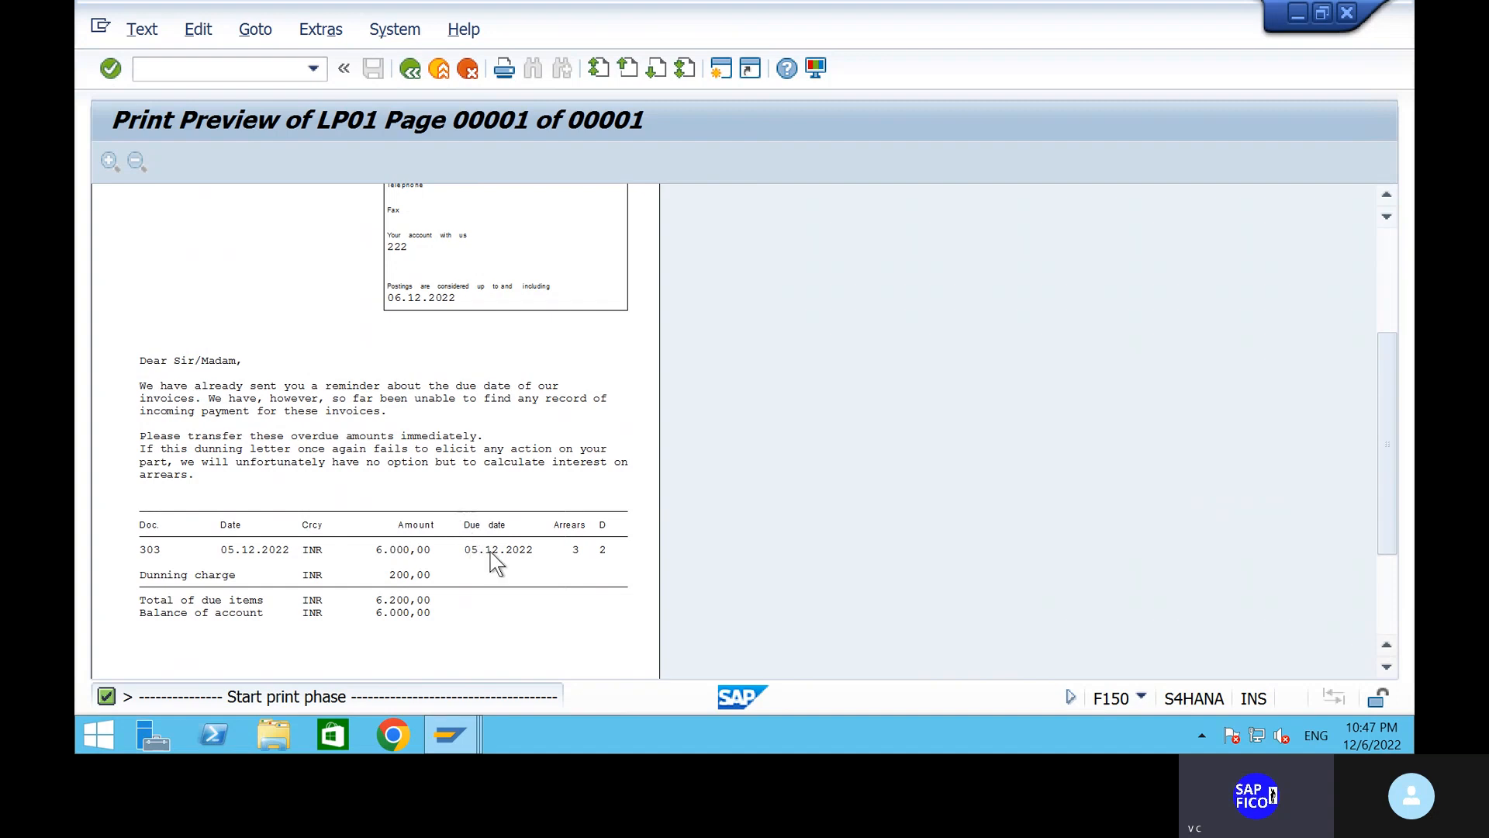
{"action": "scroll", "coordinate": [482, 559], "scroll_direction": "up", "scroll_amount": 2}
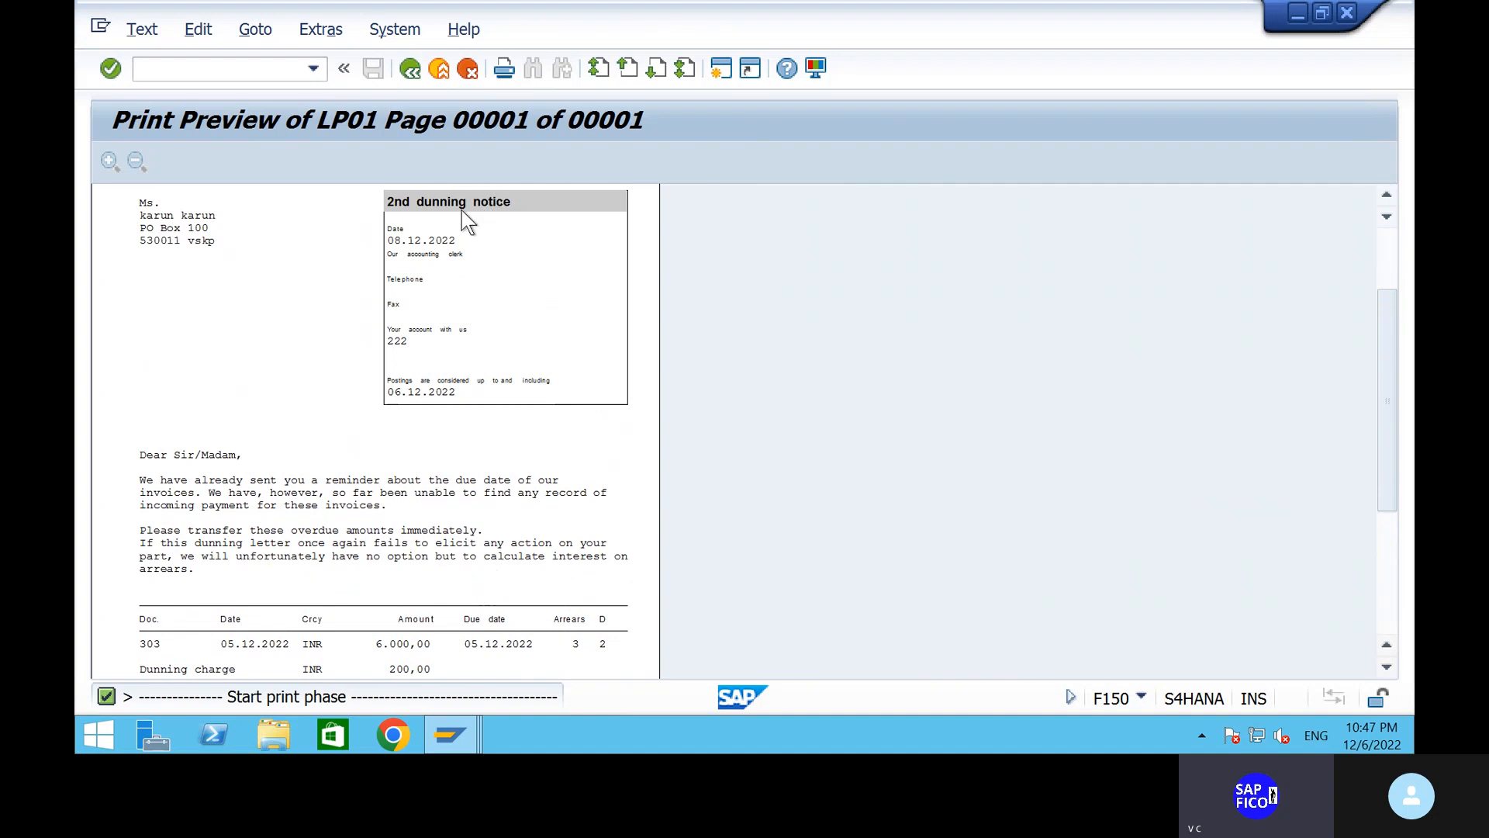
{"action": "scroll", "coordinate": [482, 415], "scroll_direction": "down", "scroll_amount": 4}
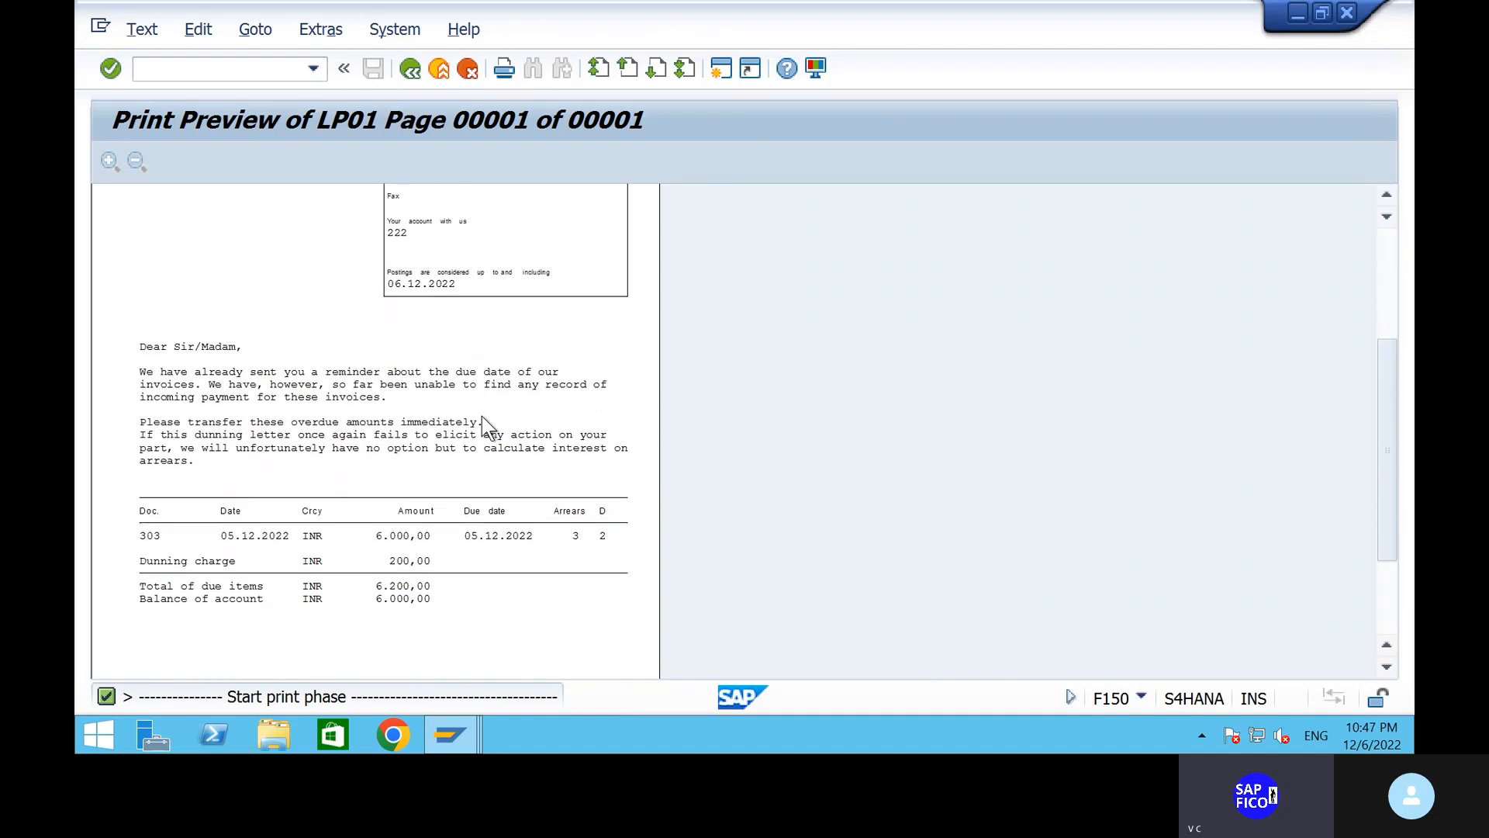
{"action": "scroll", "coordinate": [482, 416], "scroll_direction": "down", "scroll_amount": 2}
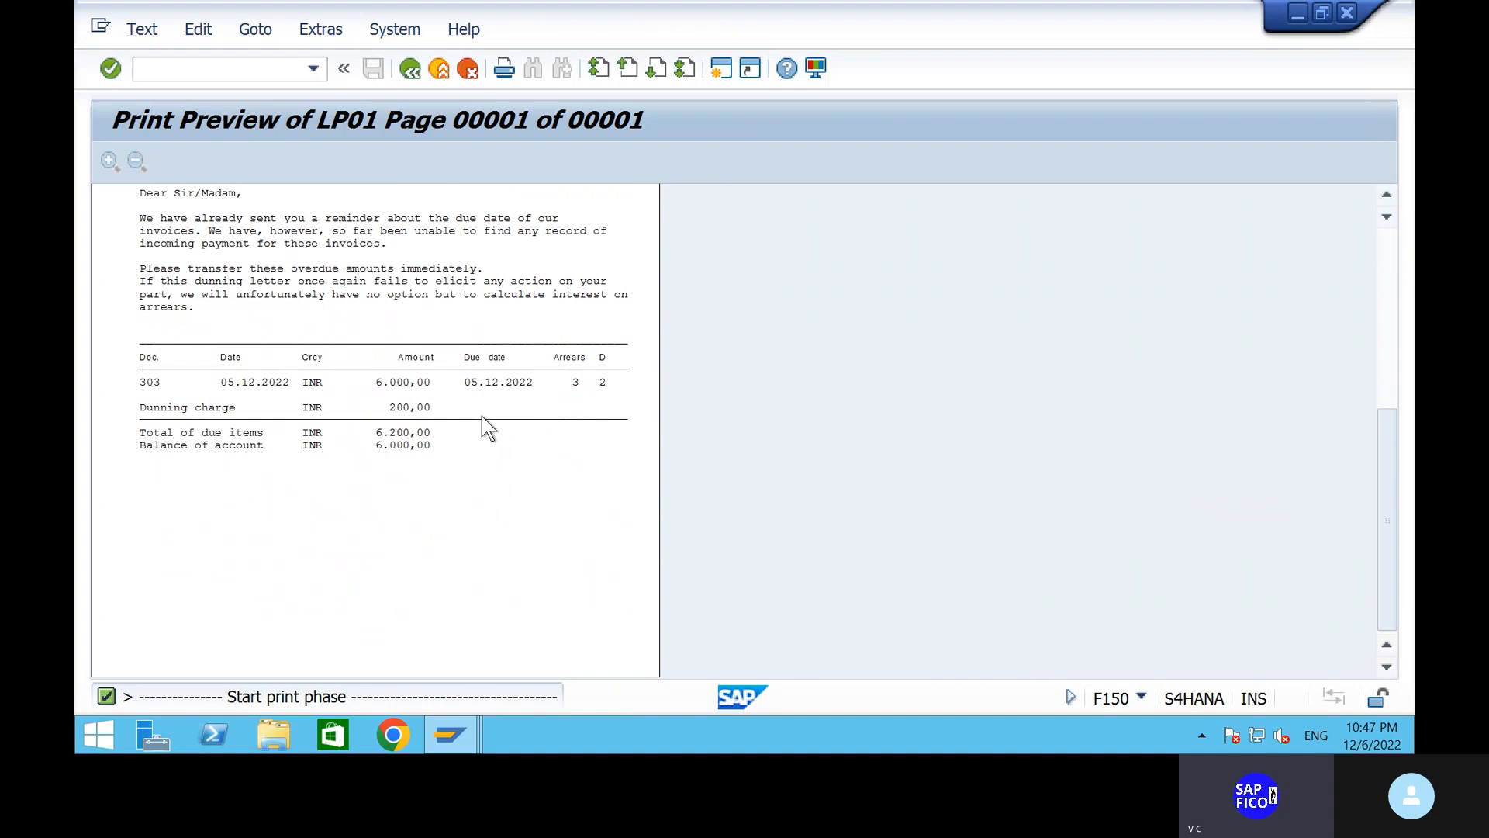
{"action": "scroll", "coordinate": [482, 416], "scroll_direction": "up", "scroll_amount": 8}
{"action": "scroll", "coordinate": [482, 416], "scroll_direction": "up", "scroll_amount": 1}
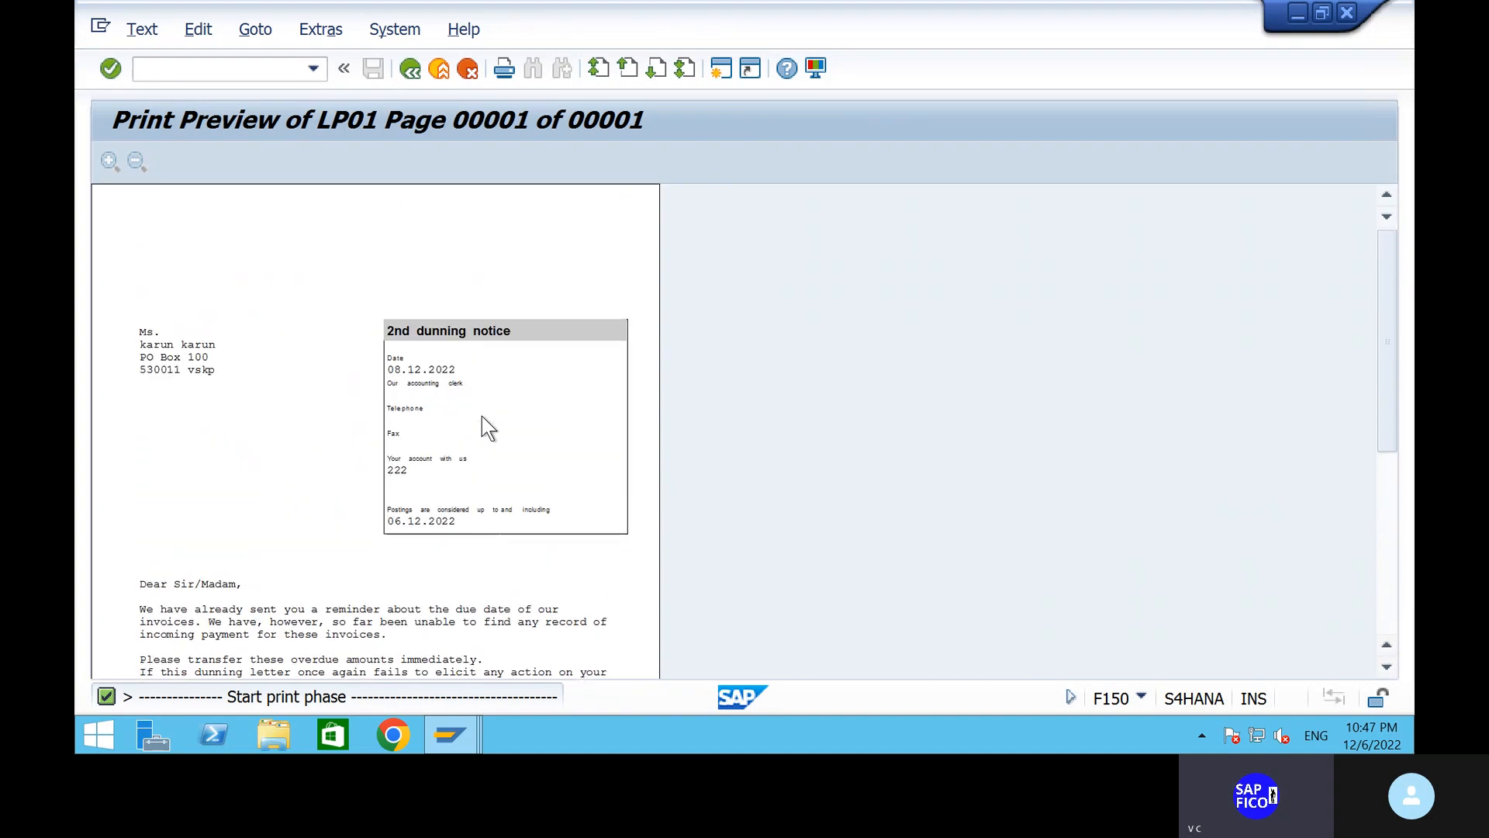
View the first dunning notice with its due item and dunning charge, and return to the dunning run overview.
{"action": "left_click", "coordinate": [408, 70]}
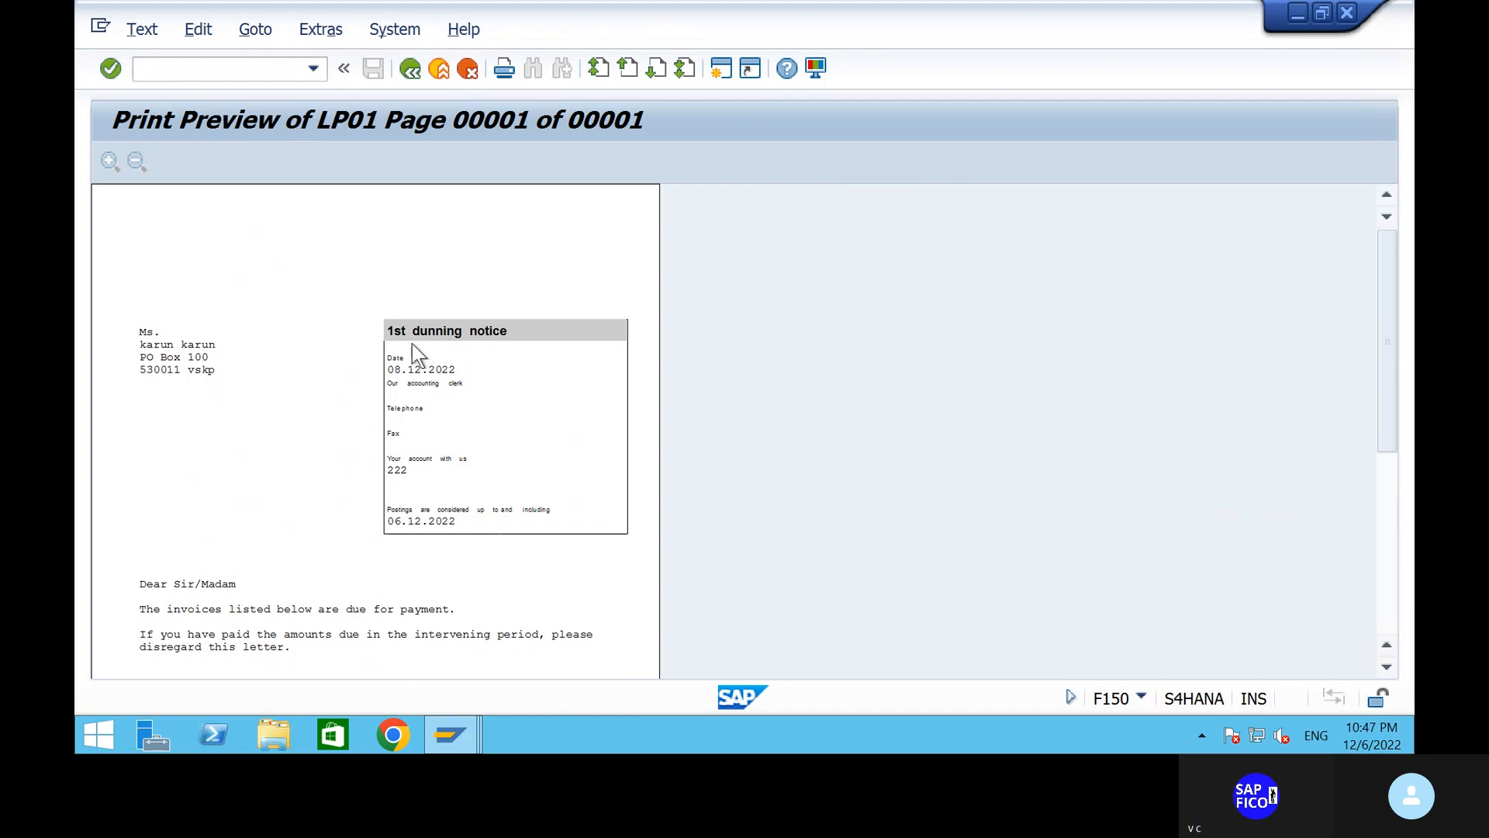
{"action": "scroll", "coordinate": [352, 439], "scroll_direction": "down", "scroll_amount": 5}
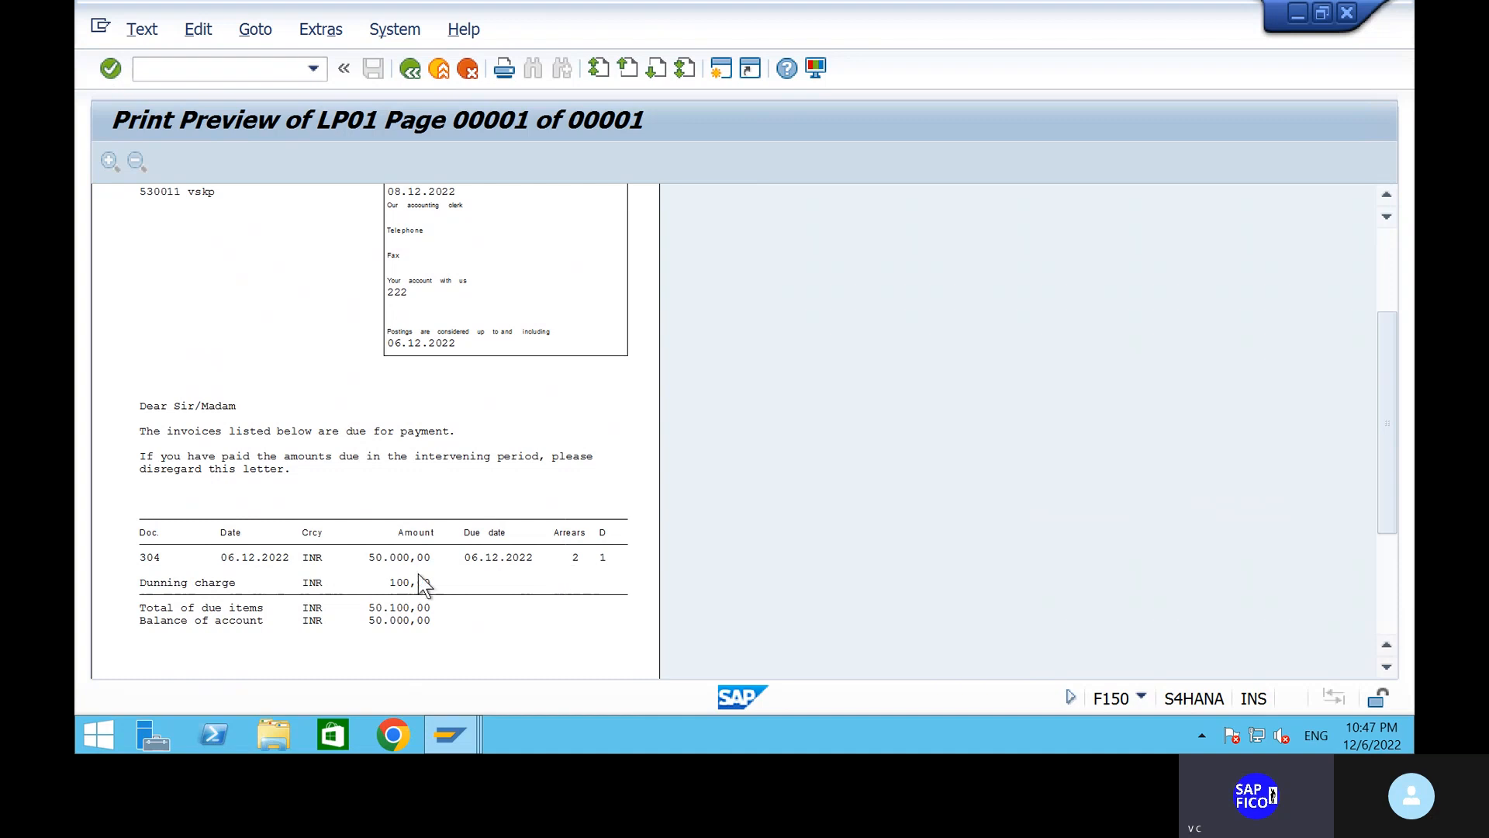
{"action": "scroll", "coordinate": [405, 644], "scroll_direction": "up", "scroll_amount": 5}
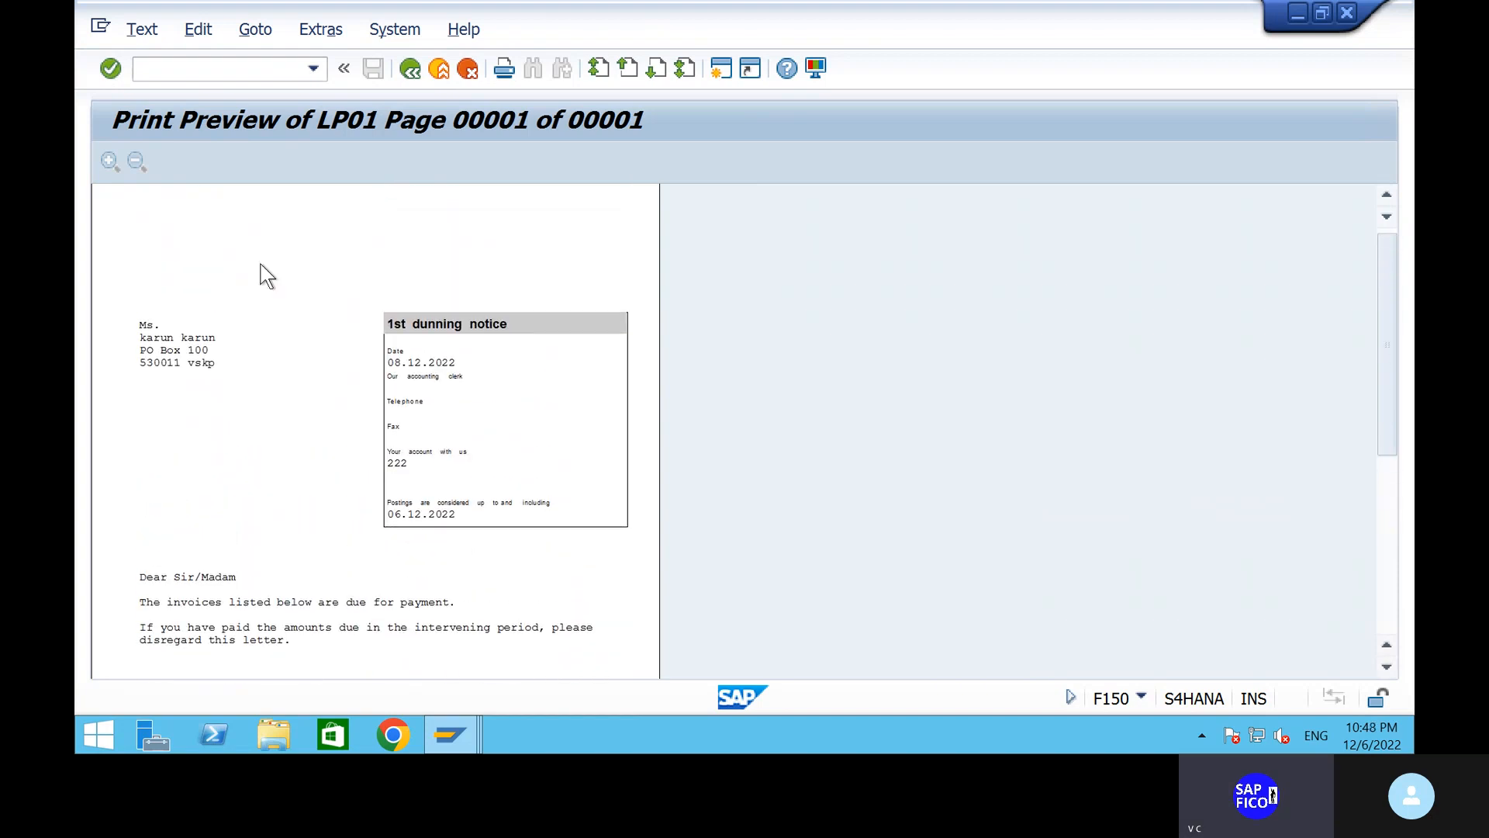
{"action": "left_click", "coordinate": [409, 70]}
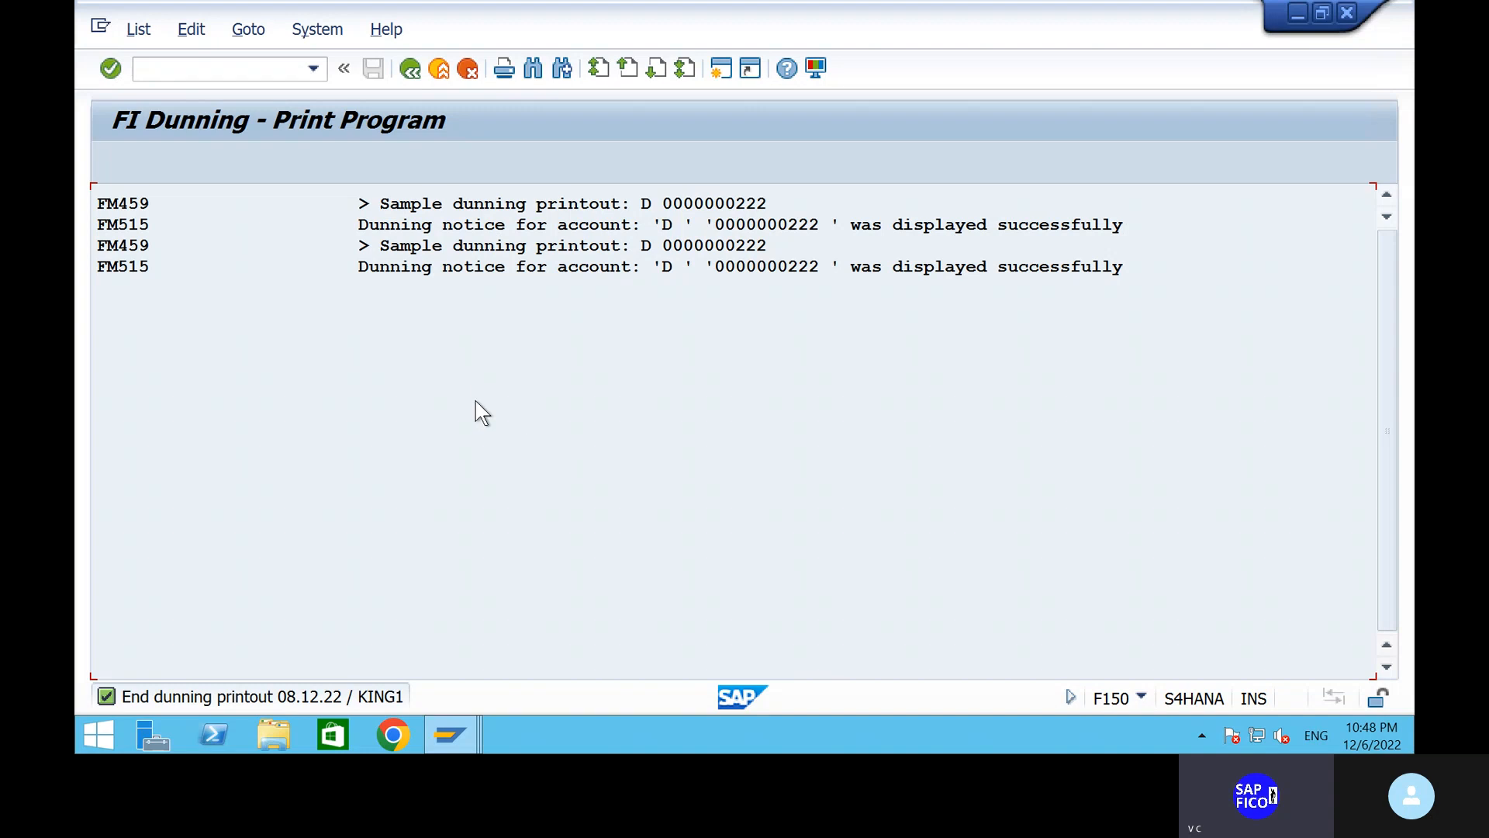
{"action": "left_click", "coordinate": [410, 70]}
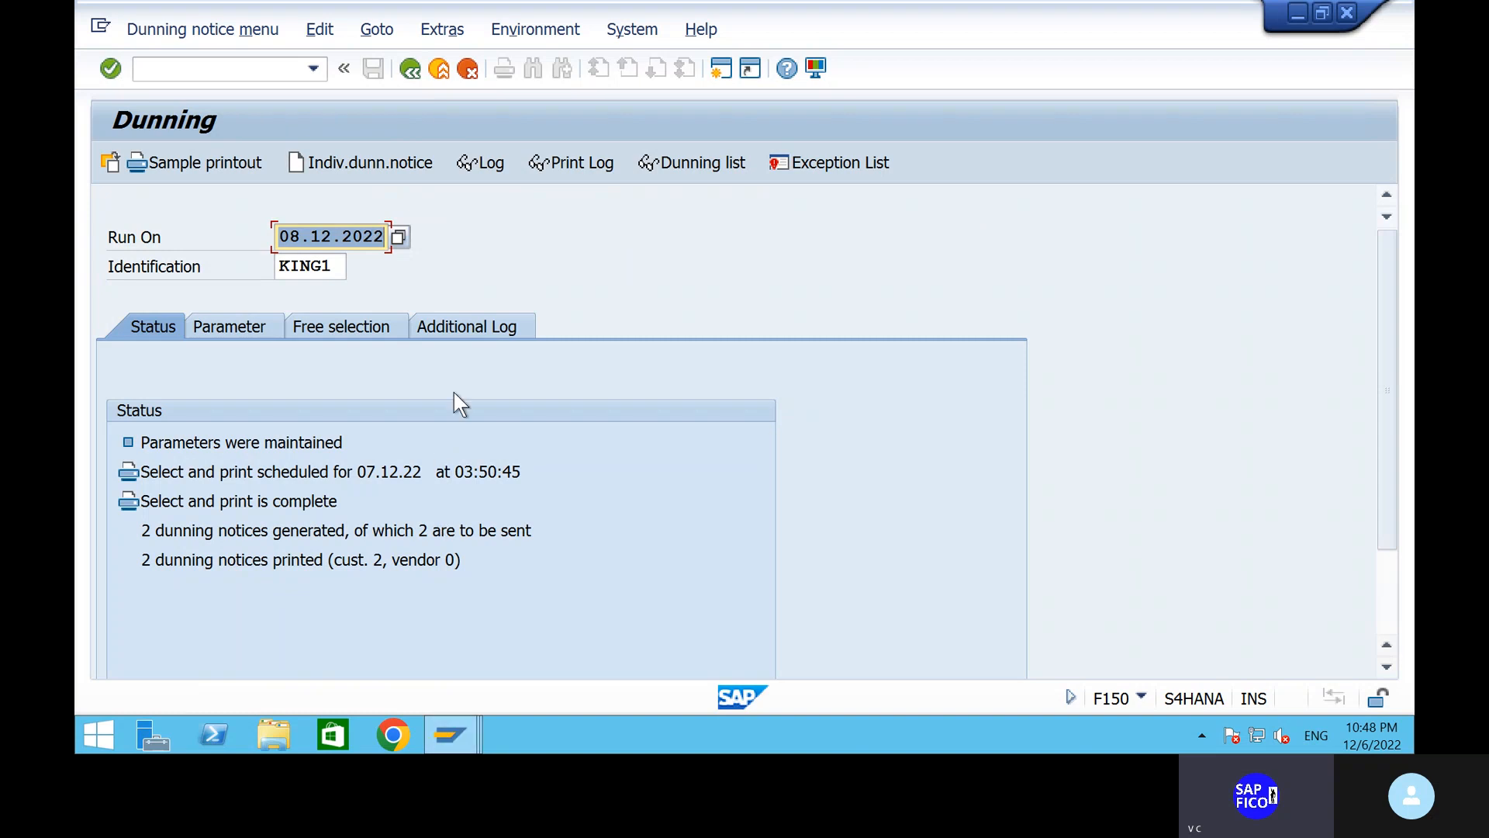
Display the dunning list of the run without a variant, review its items and totals, and return to the run.
{"action": "left_click", "coordinate": [694, 165]}
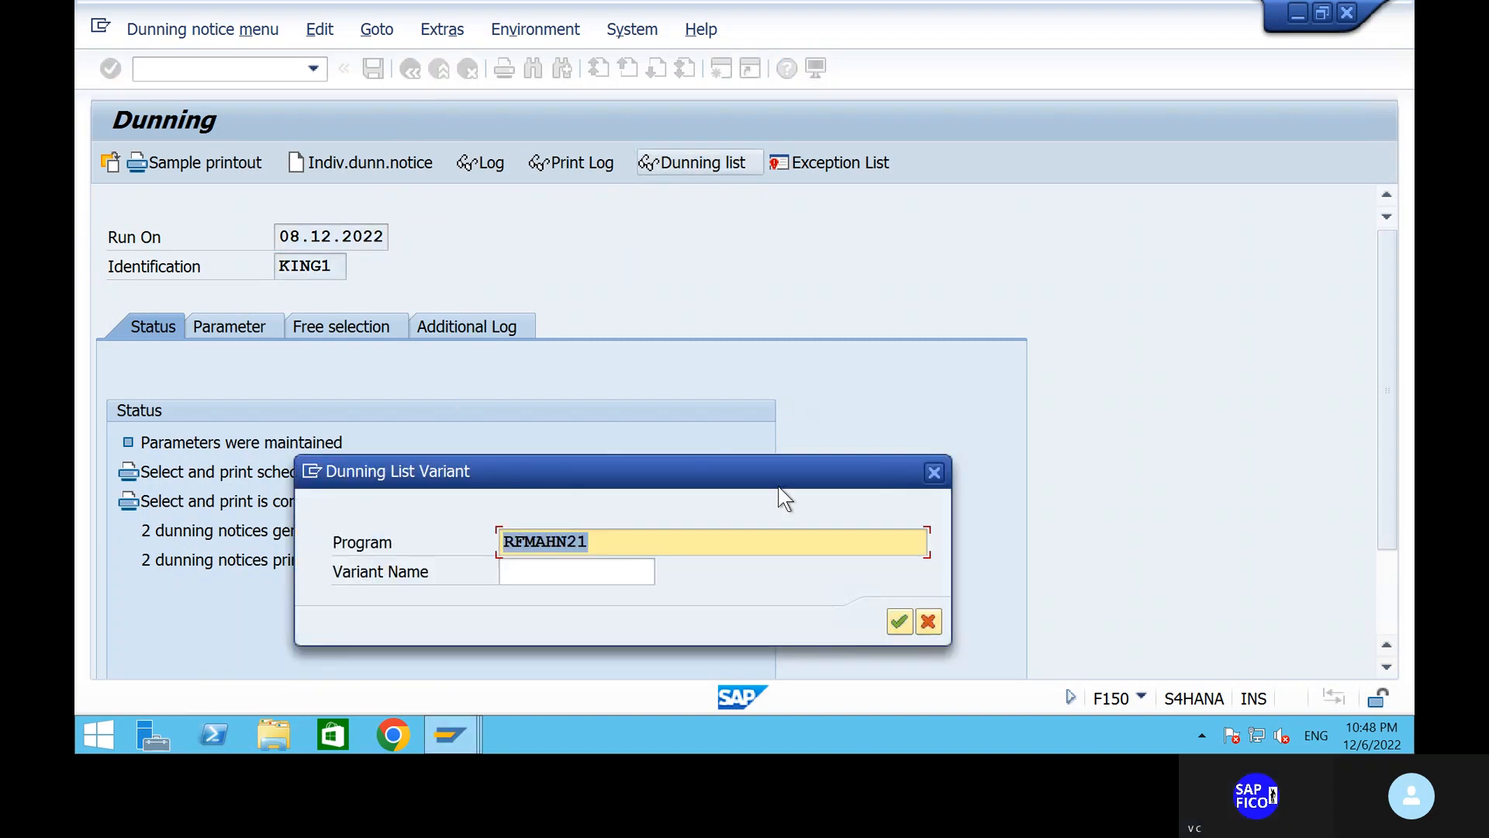
{"action": "left_click", "coordinate": [898, 622]}
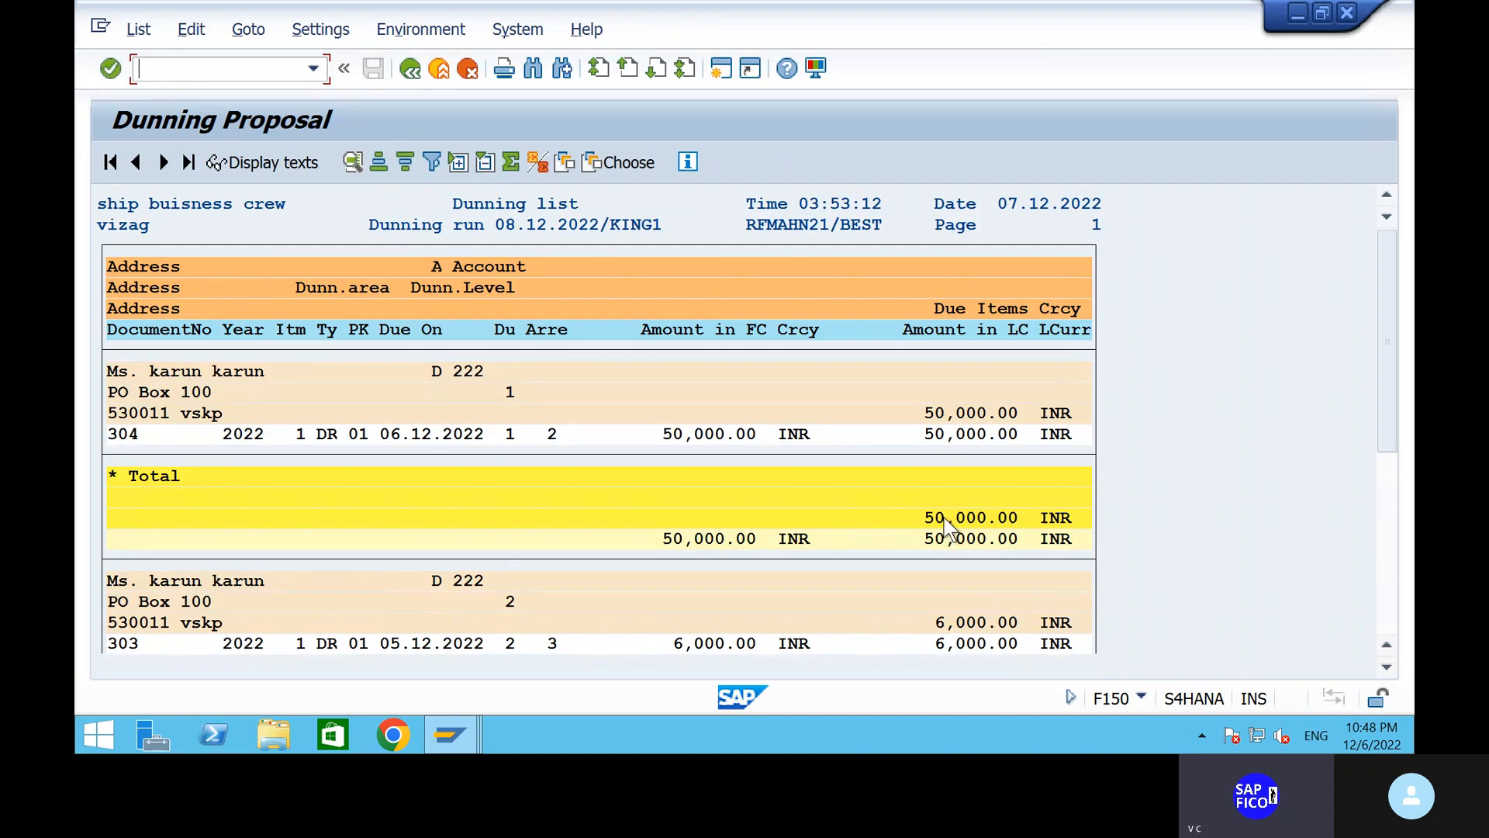
{"action": "left_click", "coordinate": [1390, 572]}
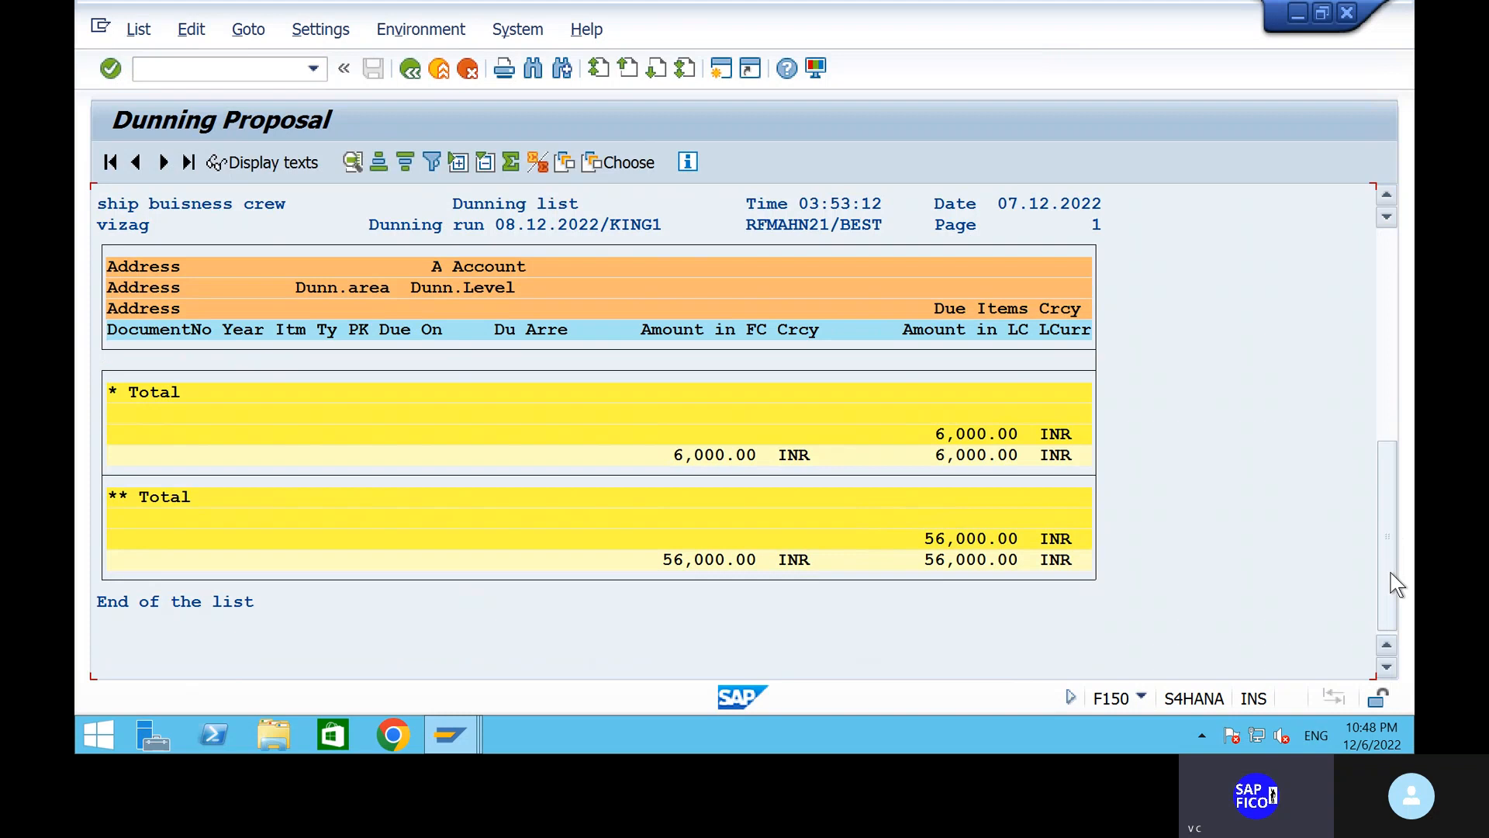
{"action": "left_click_drag", "start_coordinate": [1389, 573], "coordinate": [1389, 240]}
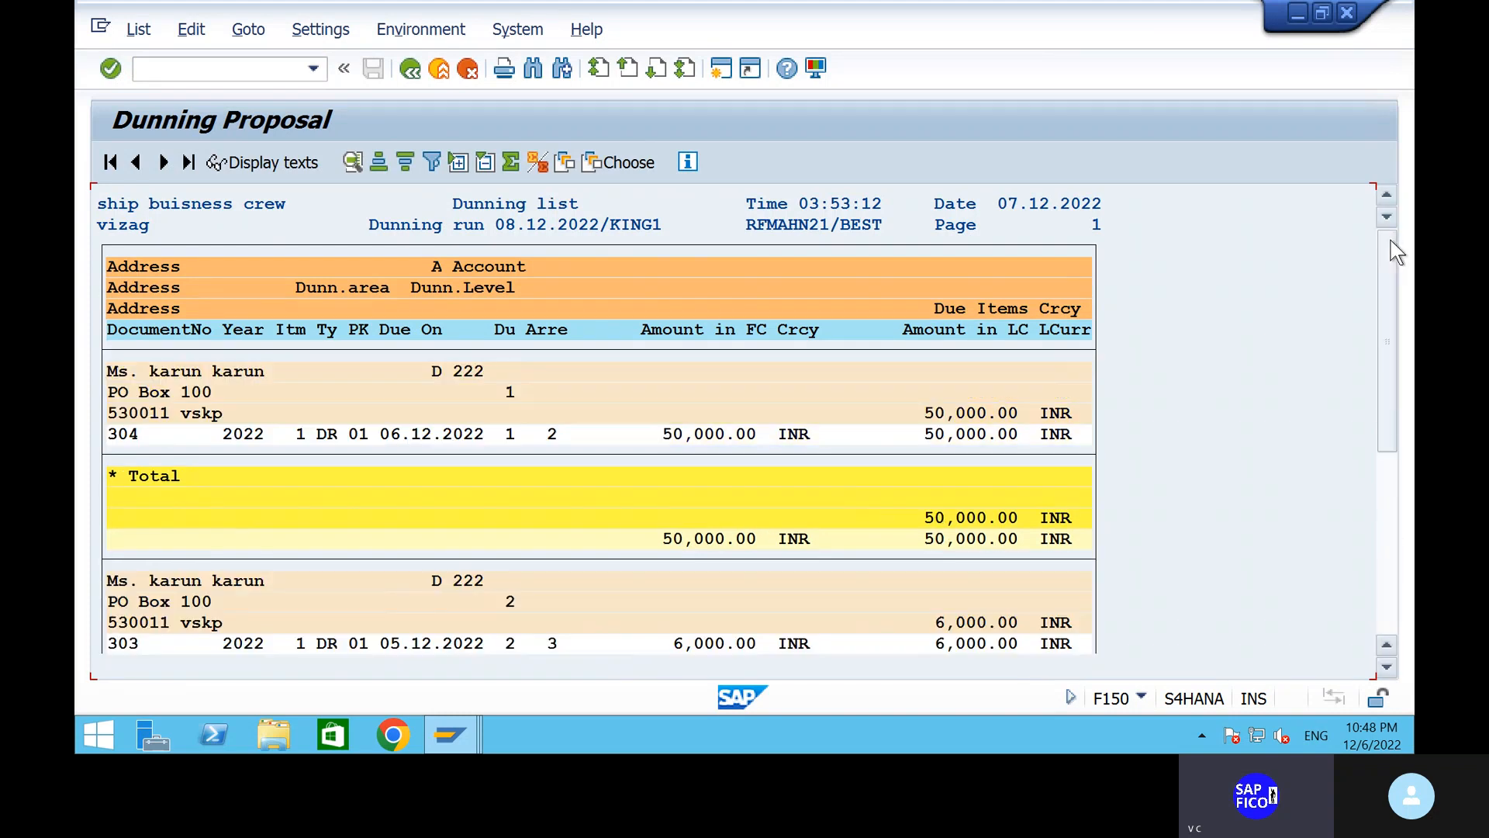
{"action": "left_click", "coordinate": [410, 71]}
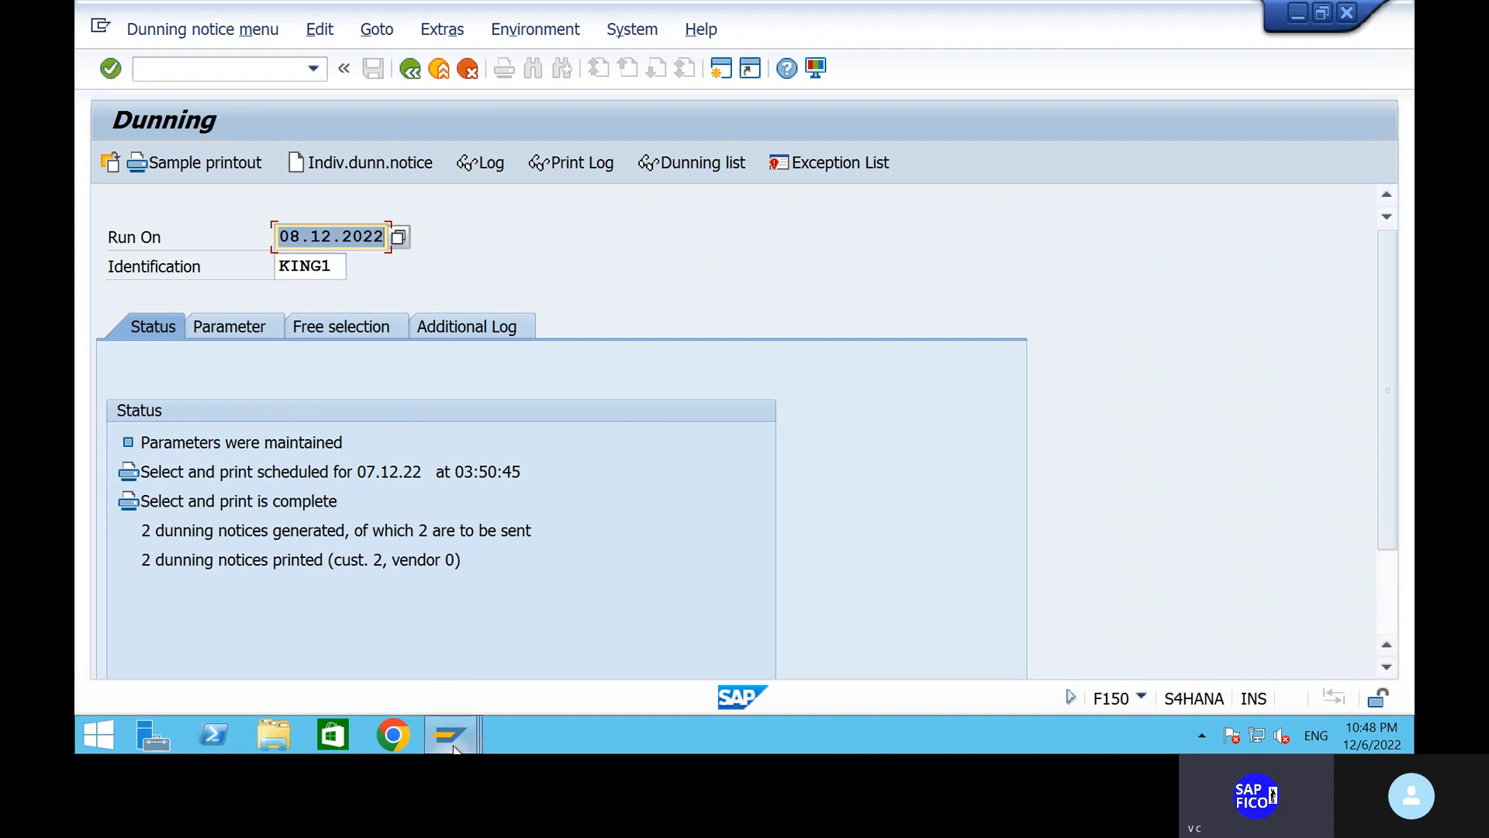
Check the customer's open items in the Customer Line Item Display session and return to the Dunning session.
{"action": "mouse_move", "coordinate": [450, 734]}
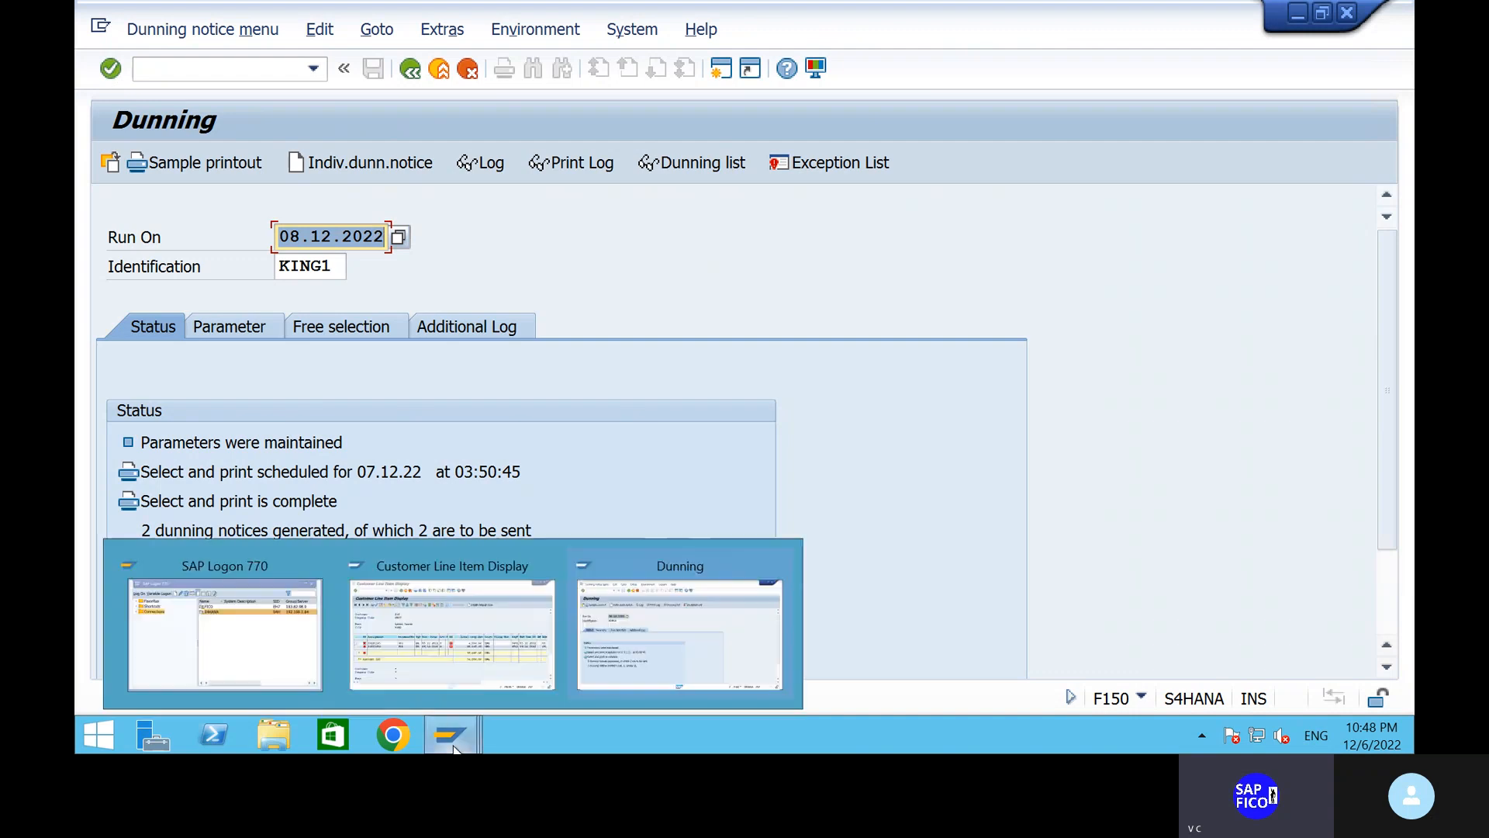
{"action": "left_click", "coordinate": [453, 645]}
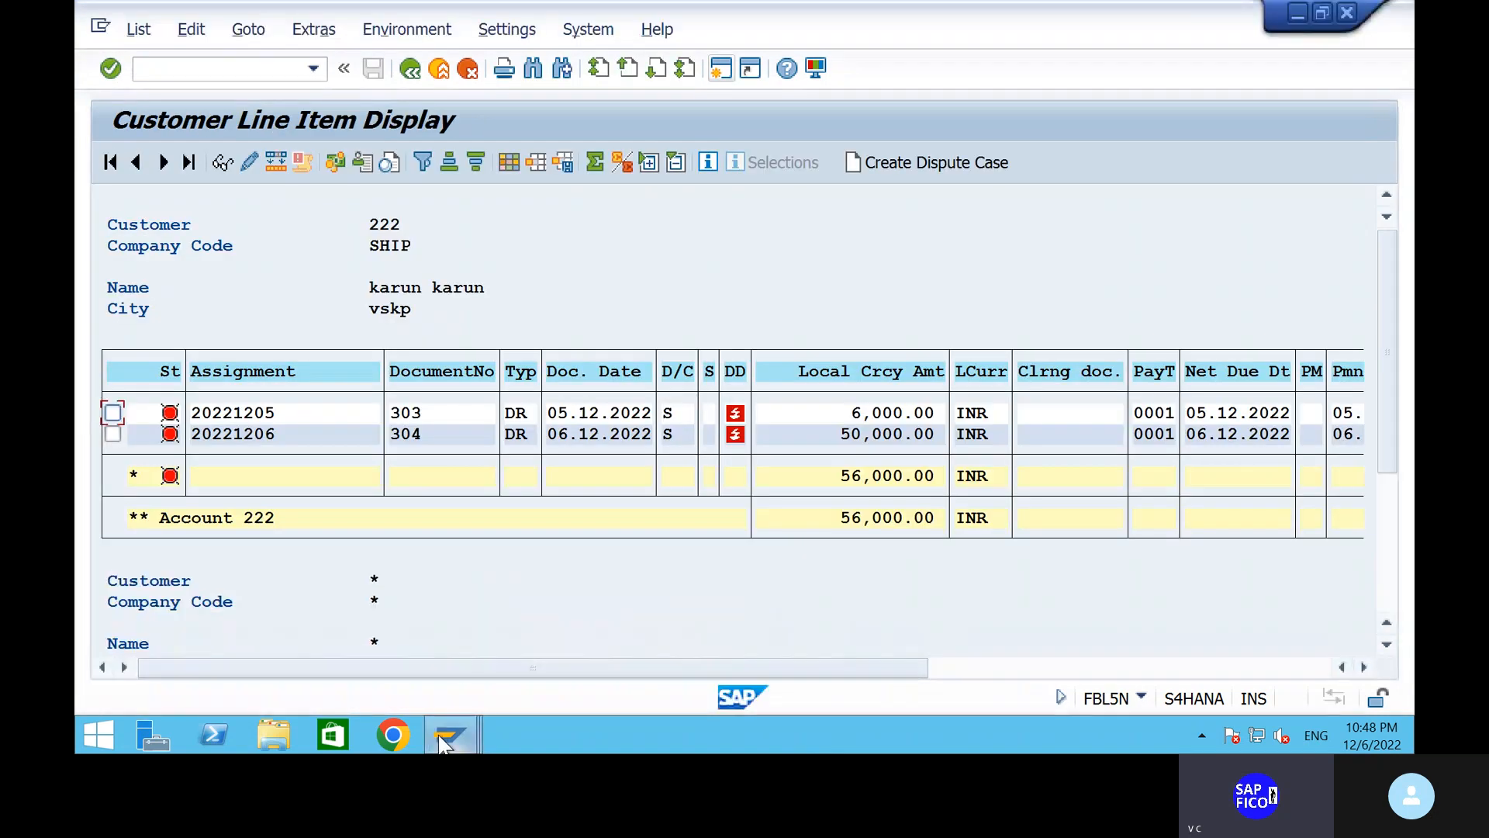
{"action": "mouse_move", "coordinate": [444, 741]}
{"action": "left_click", "coordinate": [655, 625]}
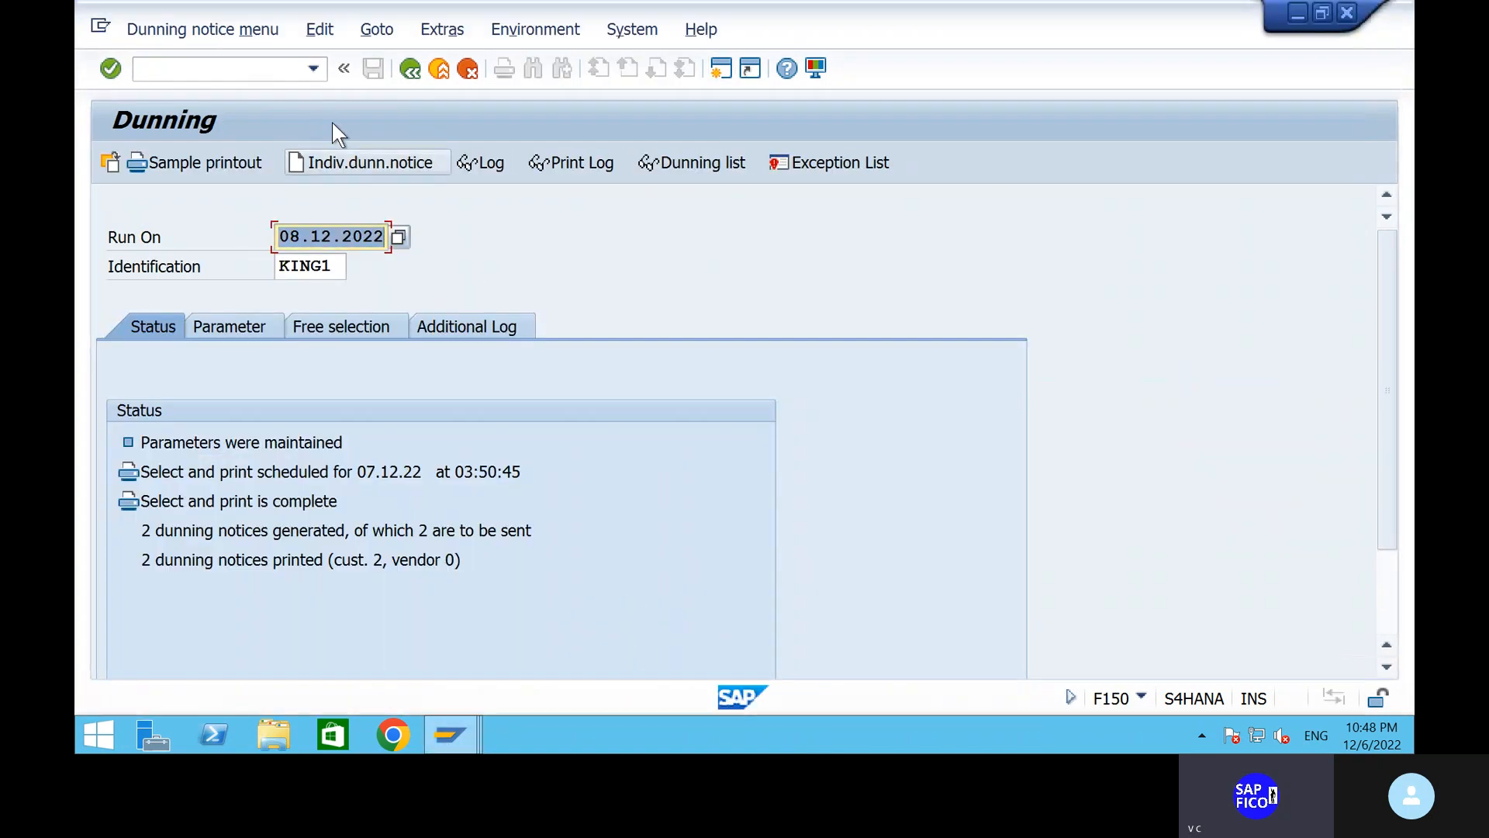
Open transaction F-28 for posting incoming payments in place of the dunning transaction.
{"action": "left_click", "coordinate": [226, 69]}
{"action": "type", "text": "/"}
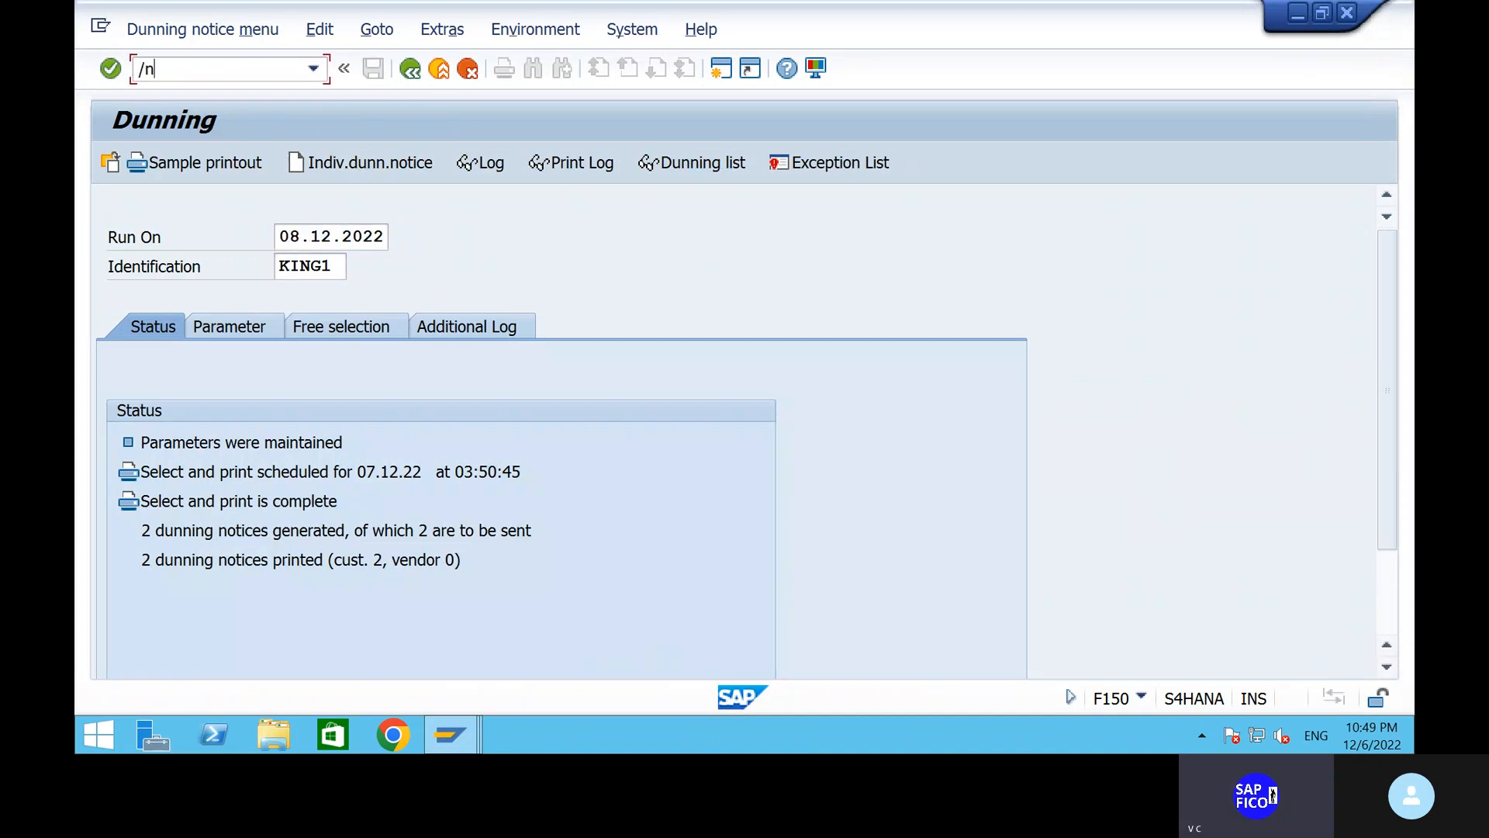
{"action": "type", "text": "nf-28"}
{"action": "key", "text": "Return"}
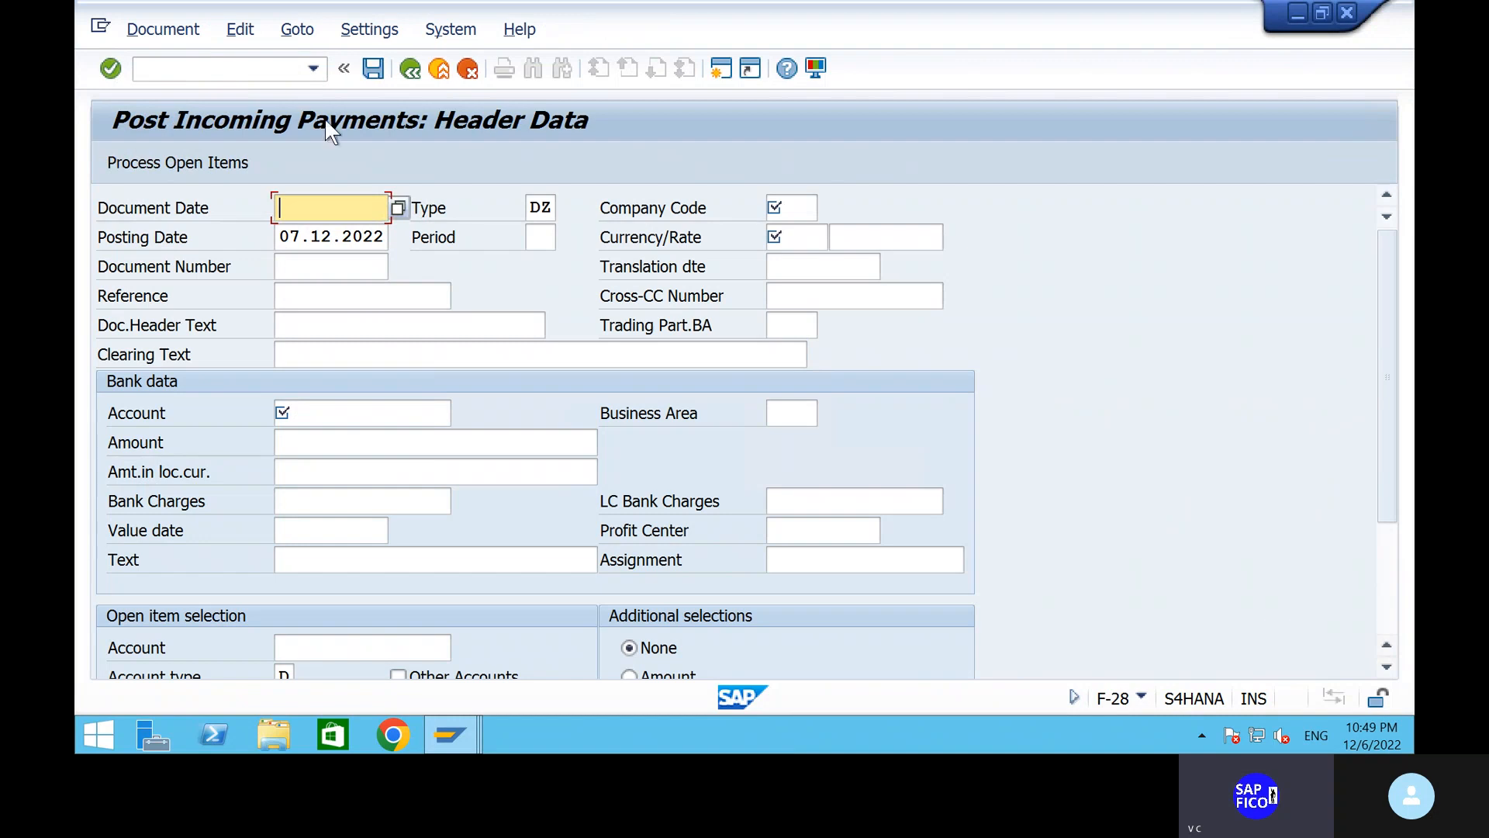
Set both the document date and the posting date of the incoming payment to 06.12.2022.
{"action": "type", "text": "0"}
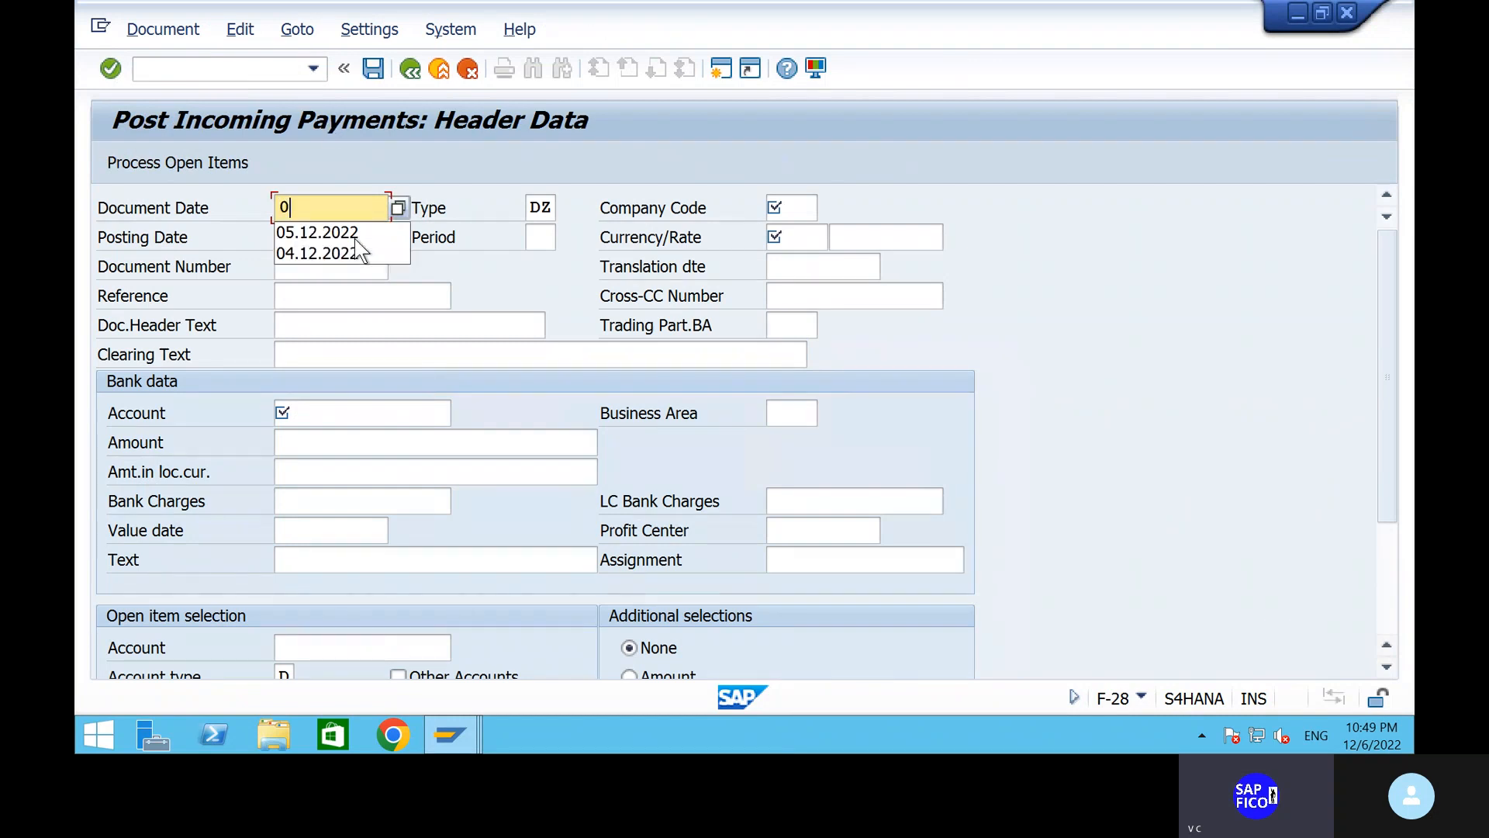
{"action": "type", "text": "7"}
{"action": "key", "text": "BackSpace"}
{"action": "key", "text": "BackSpace"}
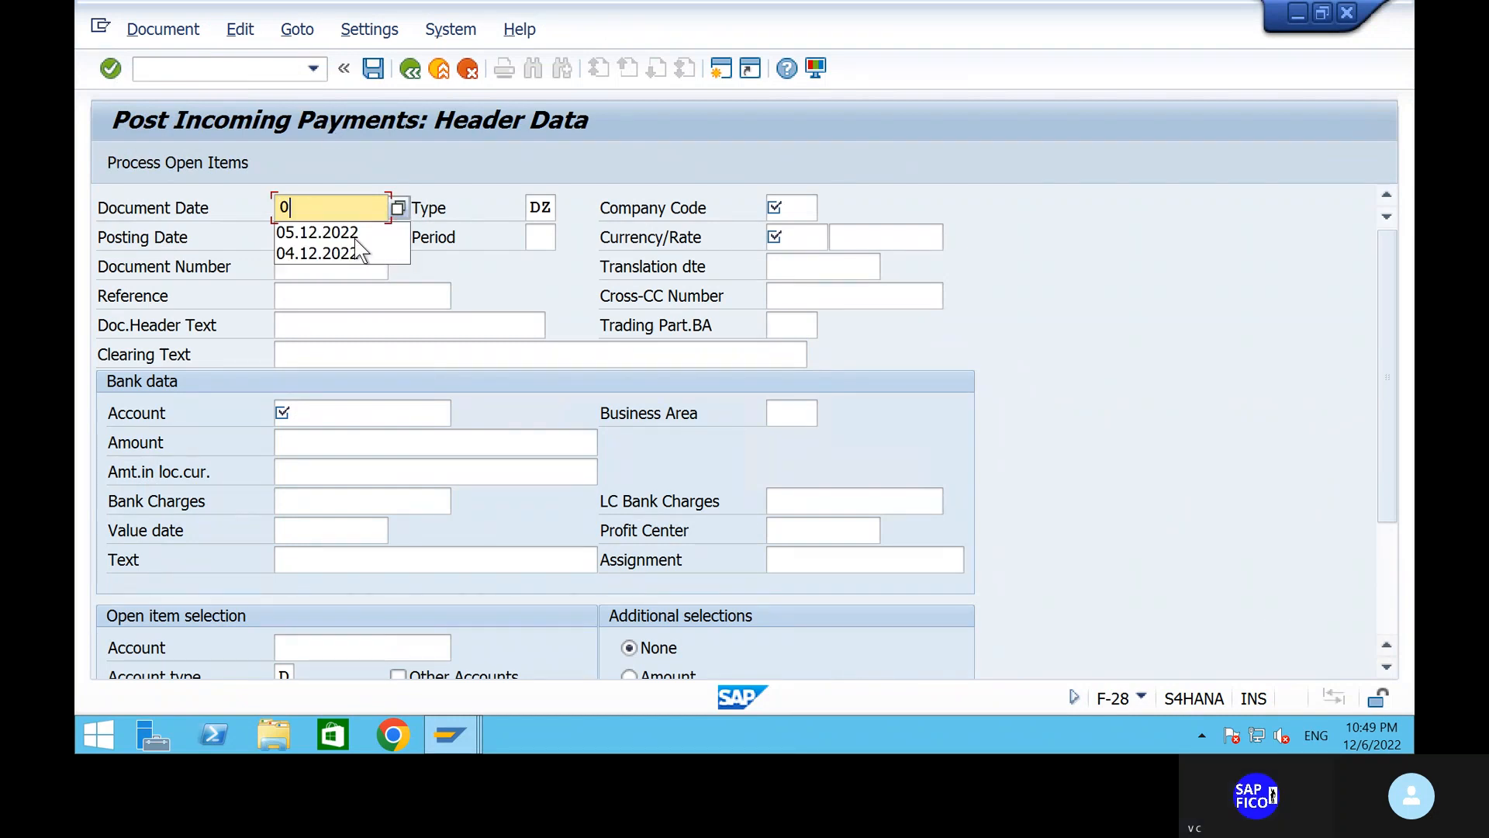
{"action": "type", "text": "6.12"}
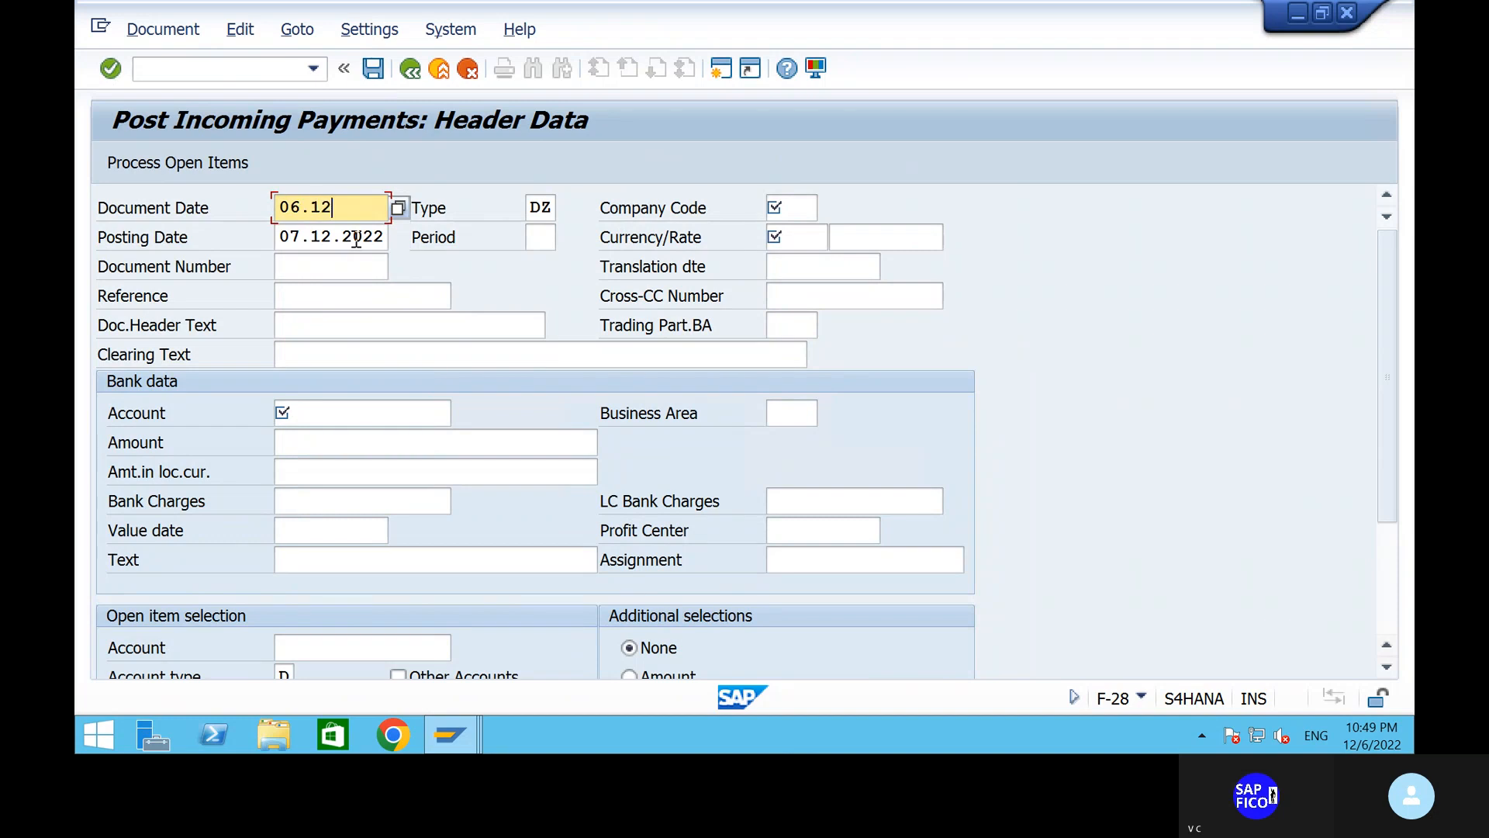
{"action": "type", "text": ".2022"}
{"action": "left_click", "coordinate": [300, 241]}
{"action": "key", "text": "BackSpace"}
{"action": "type", "text": "6"}
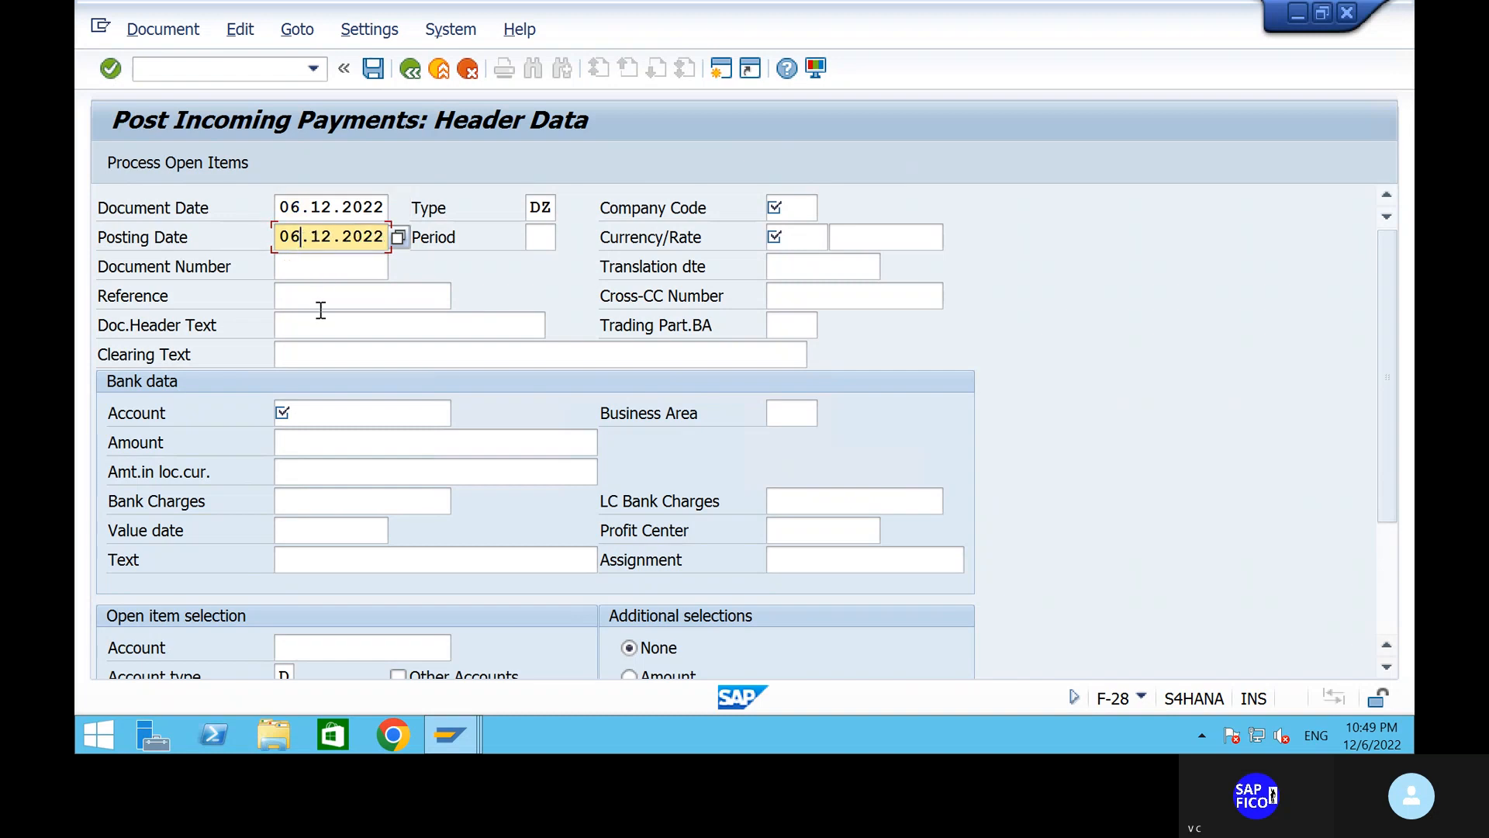
Enter "clearing invoices with charges" as the clearing text of the payment.
{"action": "left_click", "coordinate": [315, 360]}
{"action": "type", "text": "c"}
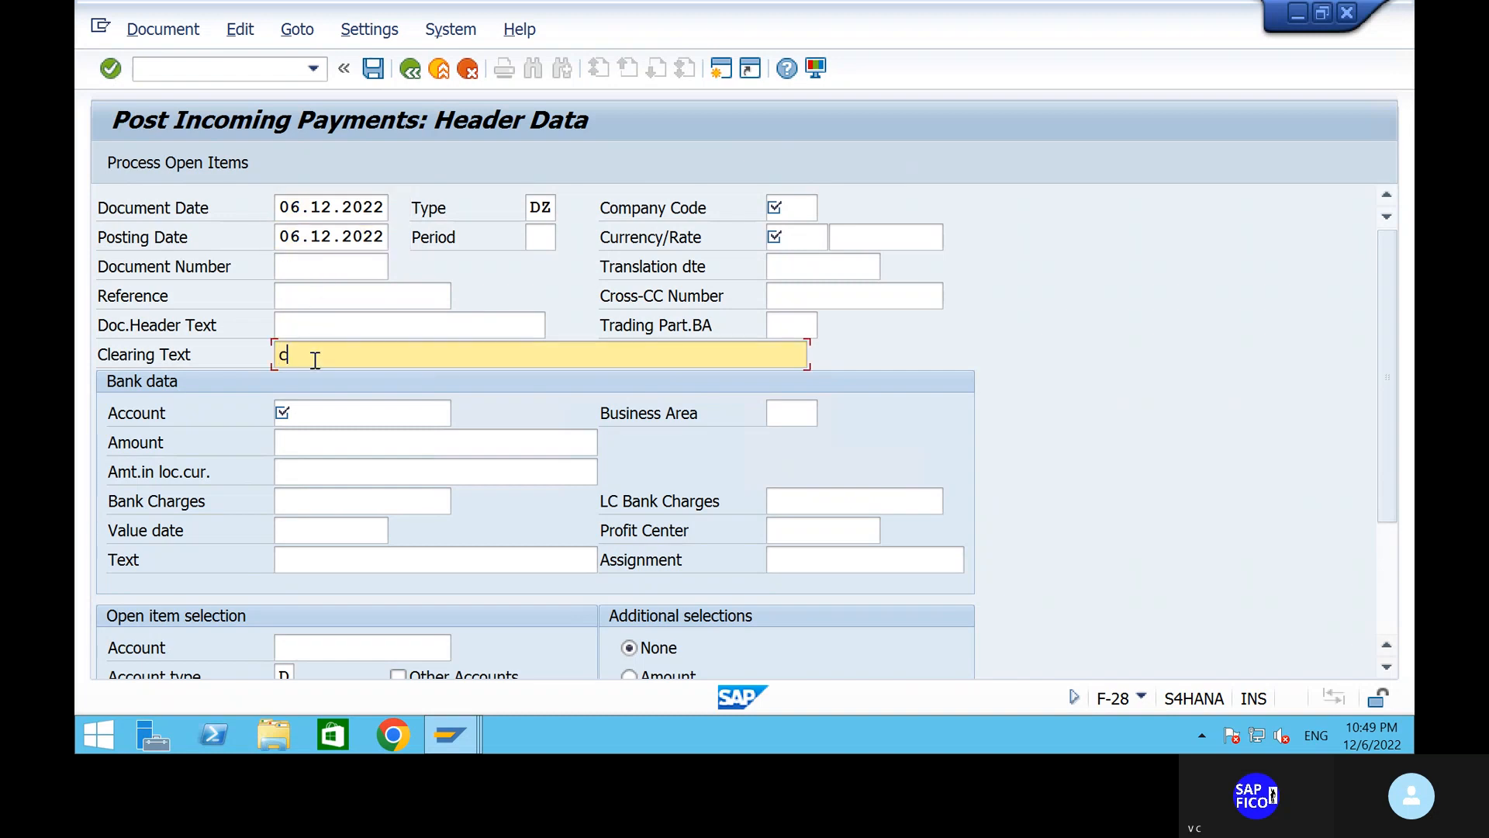
{"action": "type", "text": "learing invoices with charges"}
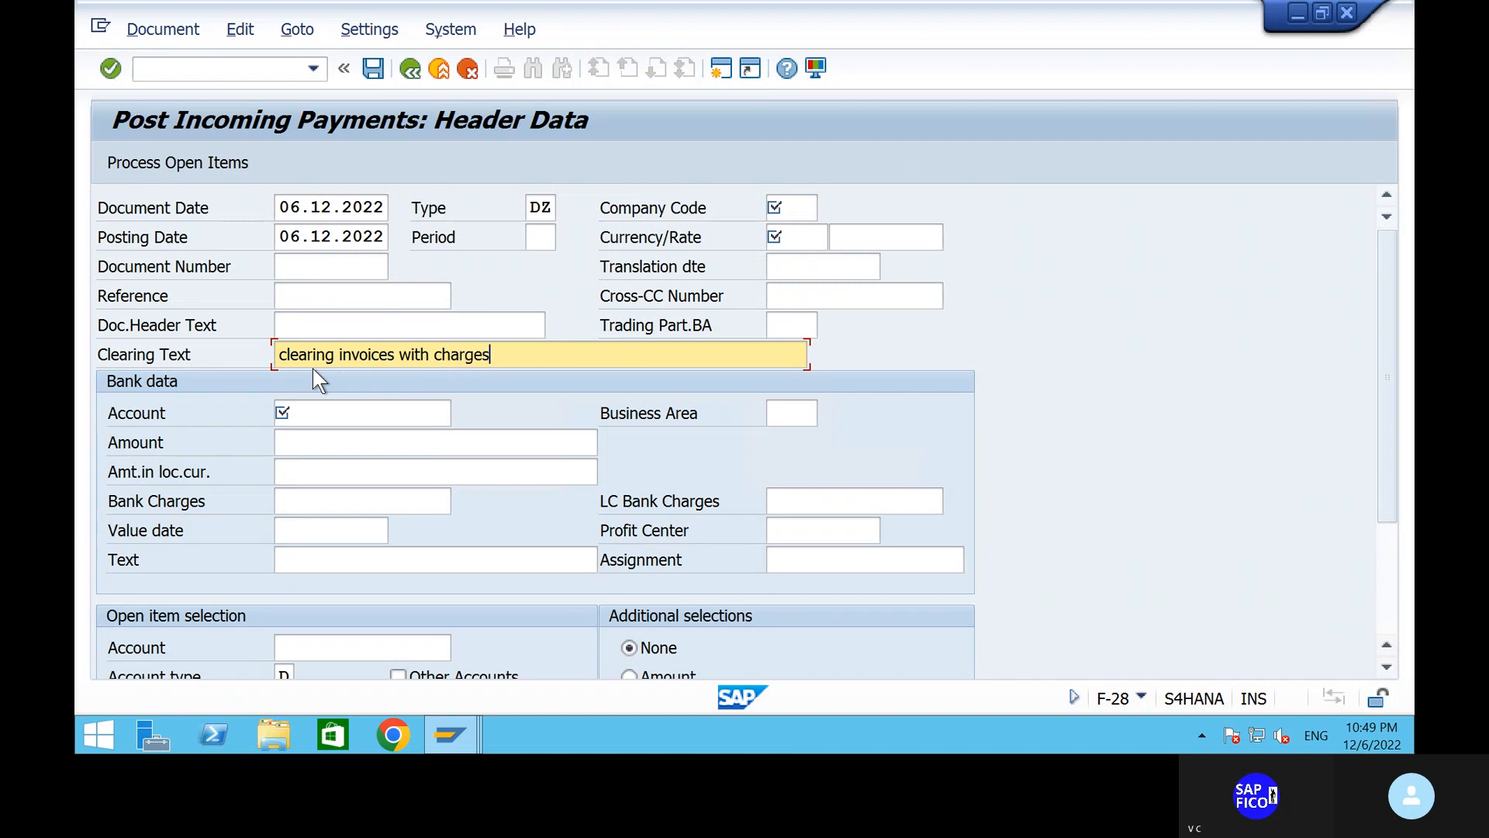
{"action": "left_click", "coordinate": [329, 408]}
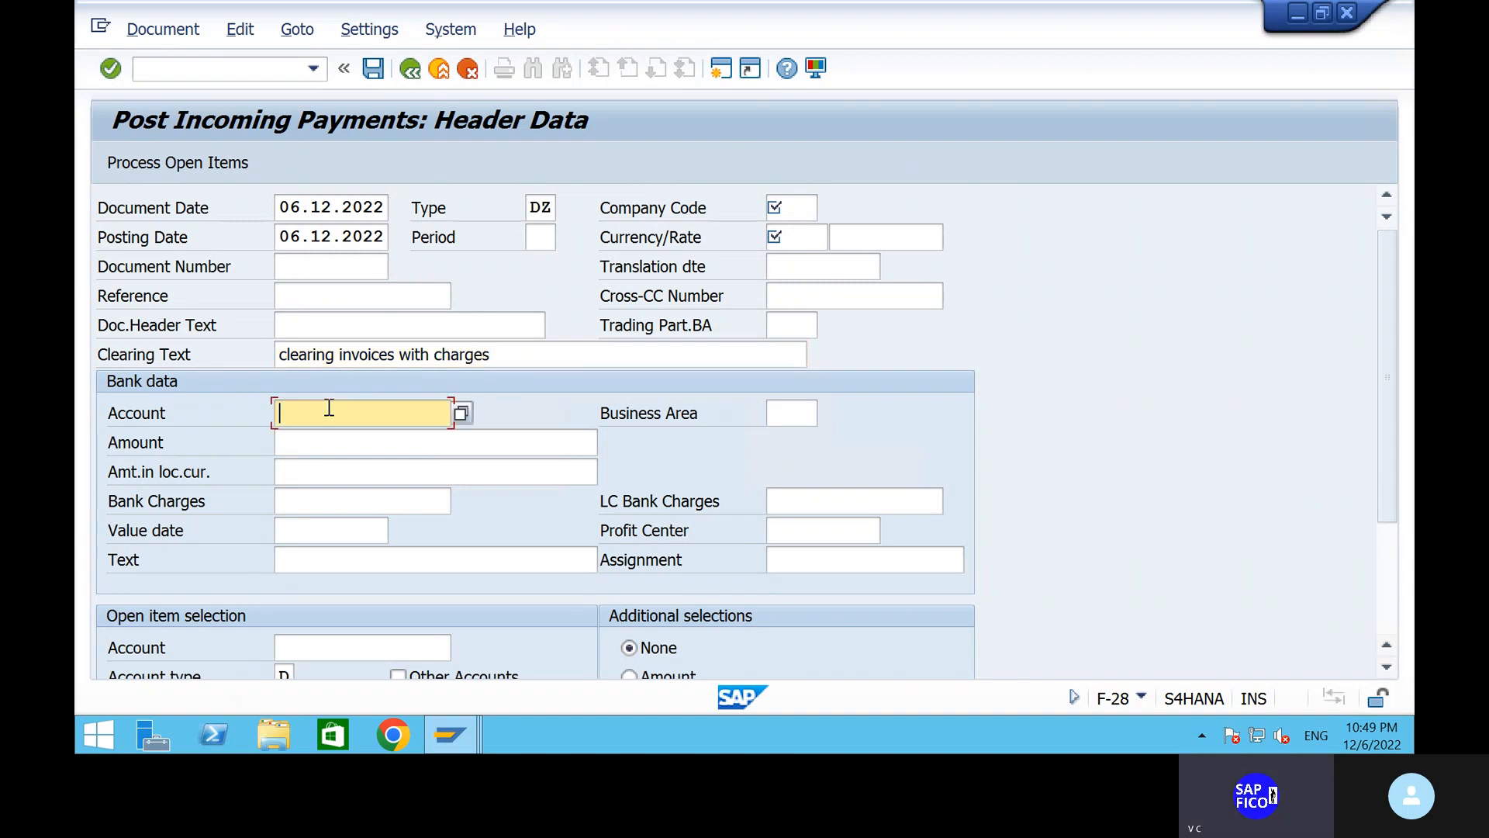
Set the company code of the incoming payment to SHIP.
{"action": "left_click", "coordinate": [799, 207]}
{"action": "type", "text": "shi"}
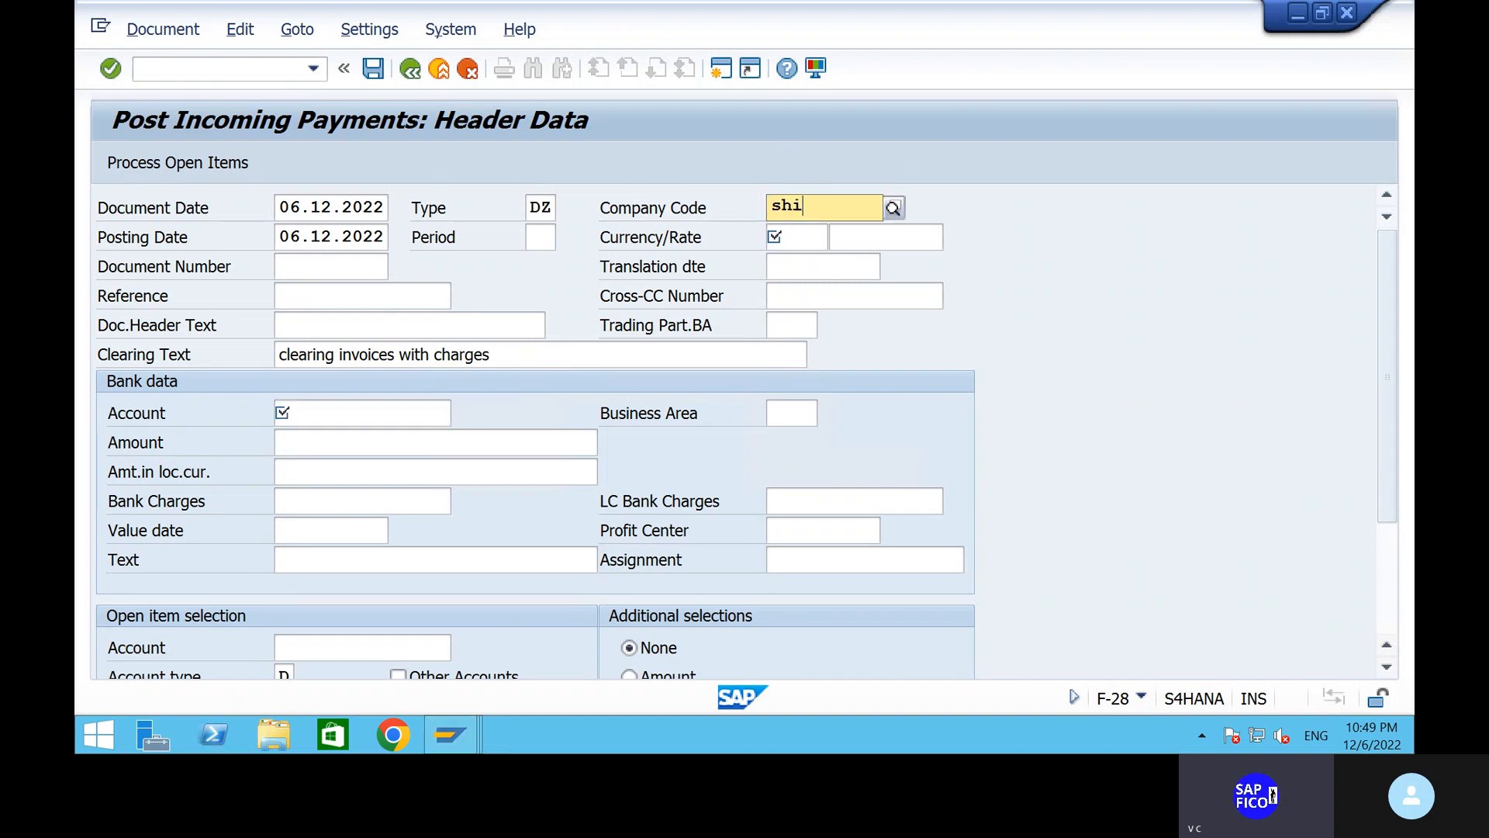
{"action": "type", "text": "p"}
{"action": "left_click", "coordinate": [821, 252]}
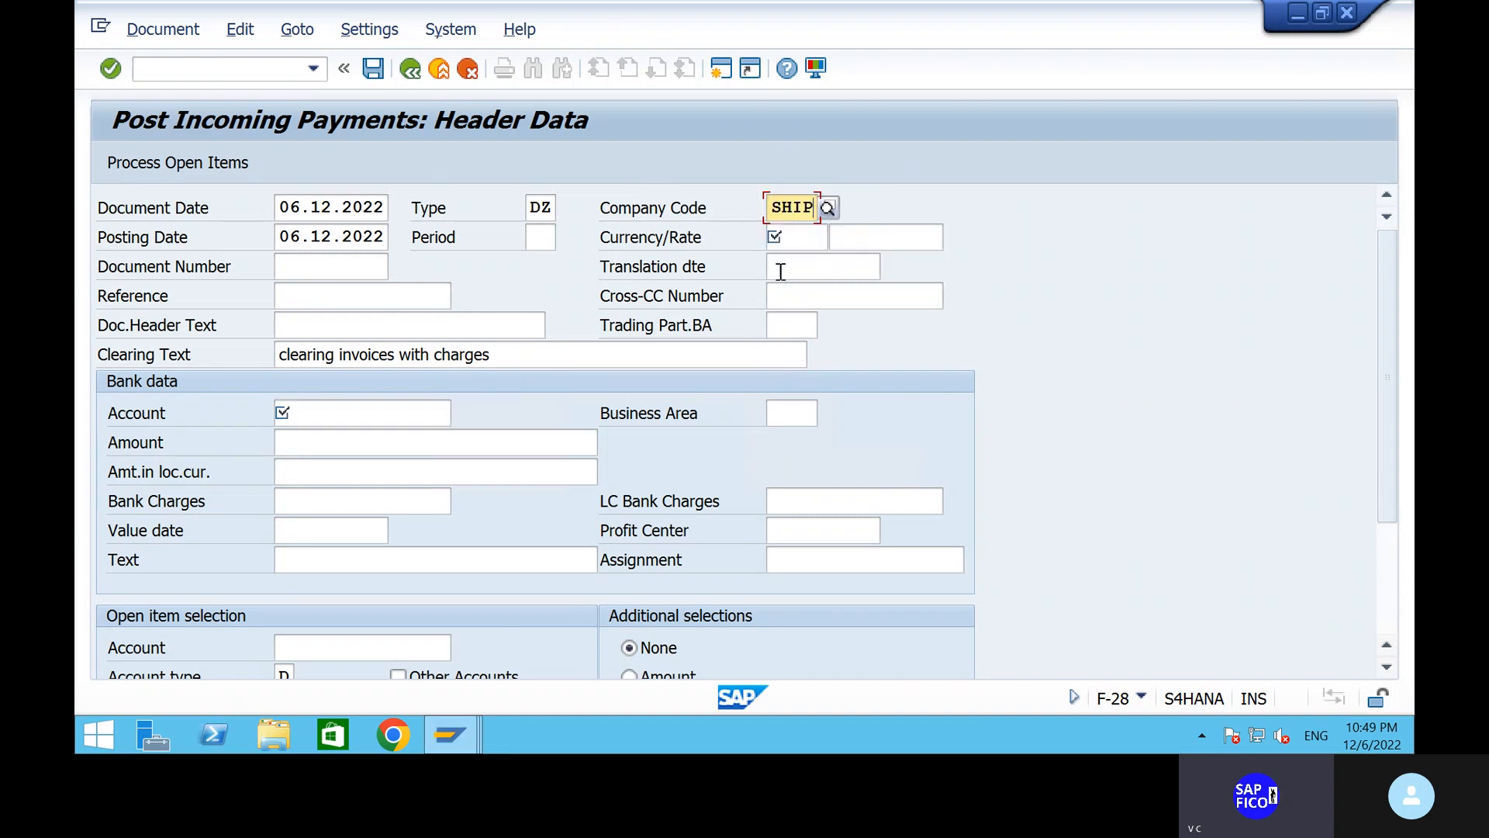
Replace the clearing text with "INCOMING PAYMENTS FROM CUSTOMER".
{"action": "left_click", "coordinate": [535, 357]}
{"action": "key", "text": "BackSpace"}
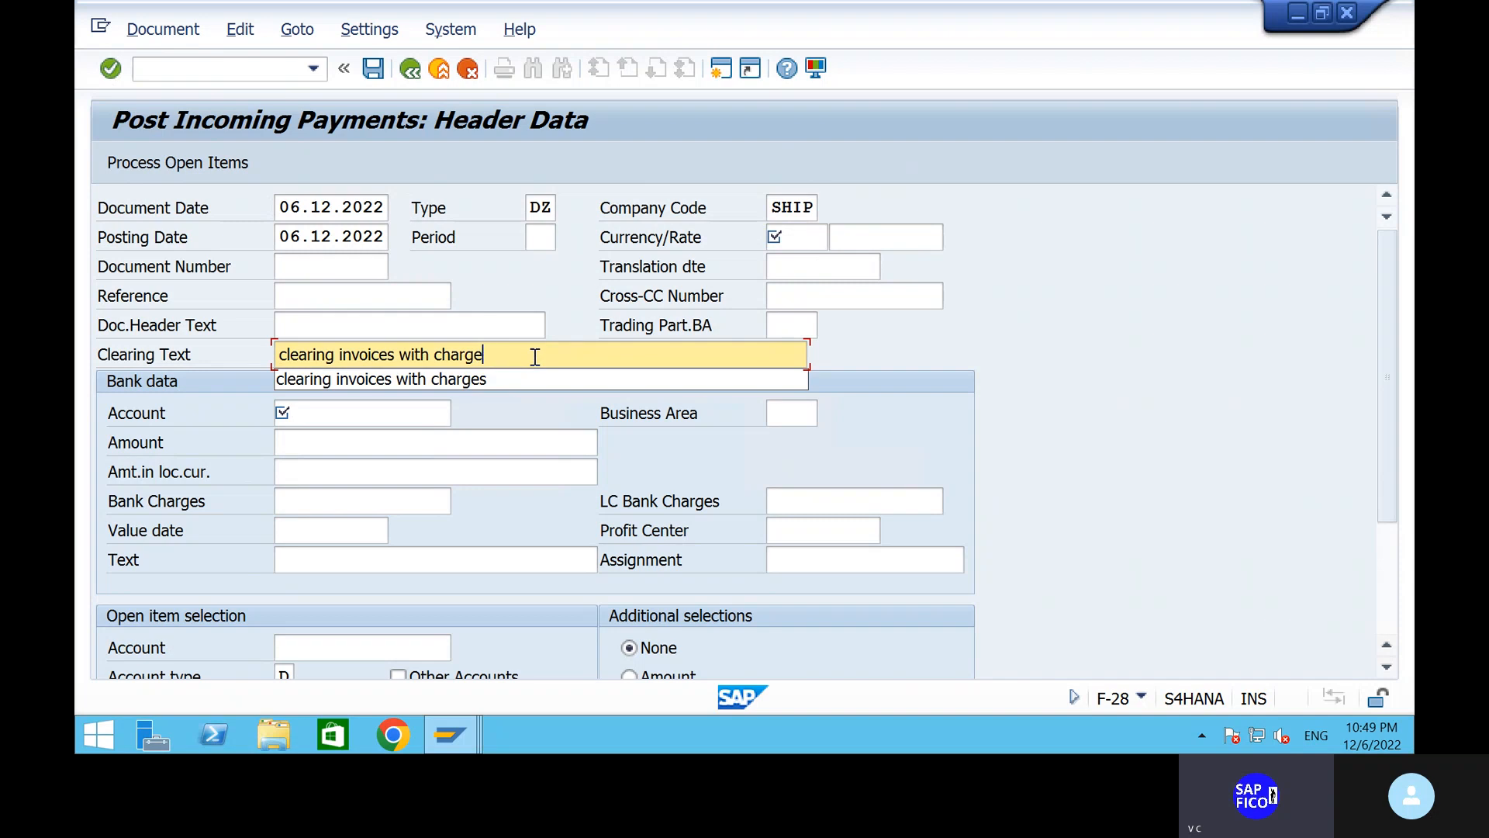
{"action": "key", "text": "BackSpace"}
{"action": "key", "text": "BackSpace"}
{"action": "key", "text": "BackSpace"}
{"action": "key", "text": "BackSpace"}
{"action": "key", "text": "BackSpace"}
{"action": "key", "text": "BackSpace"}
{"action": "key", "text": "BackSpace"}
{"action": "key", "text": "BackSpace"}
{"action": "key", "text": "BackSpace"}
{"action": "key", "text": "BackSpace"}
{"action": "key", "text": "BackSpace"}
{"action": "key", "text": "BackSpace"}
{"action": "key", "text": "BackSpace"}
{"action": "key", "text": "BackSpace"}
{"action": "key", "text": "BackSpace"}
{"action": "key", "text": "BackSpace"}
{"action": "key", "text": "BackSpace"}
{"action": "key", "text": "BackSpace"}
{"action": "key", "text": "BackSpace"}
{"action": "key", "text": "BackSpace"}
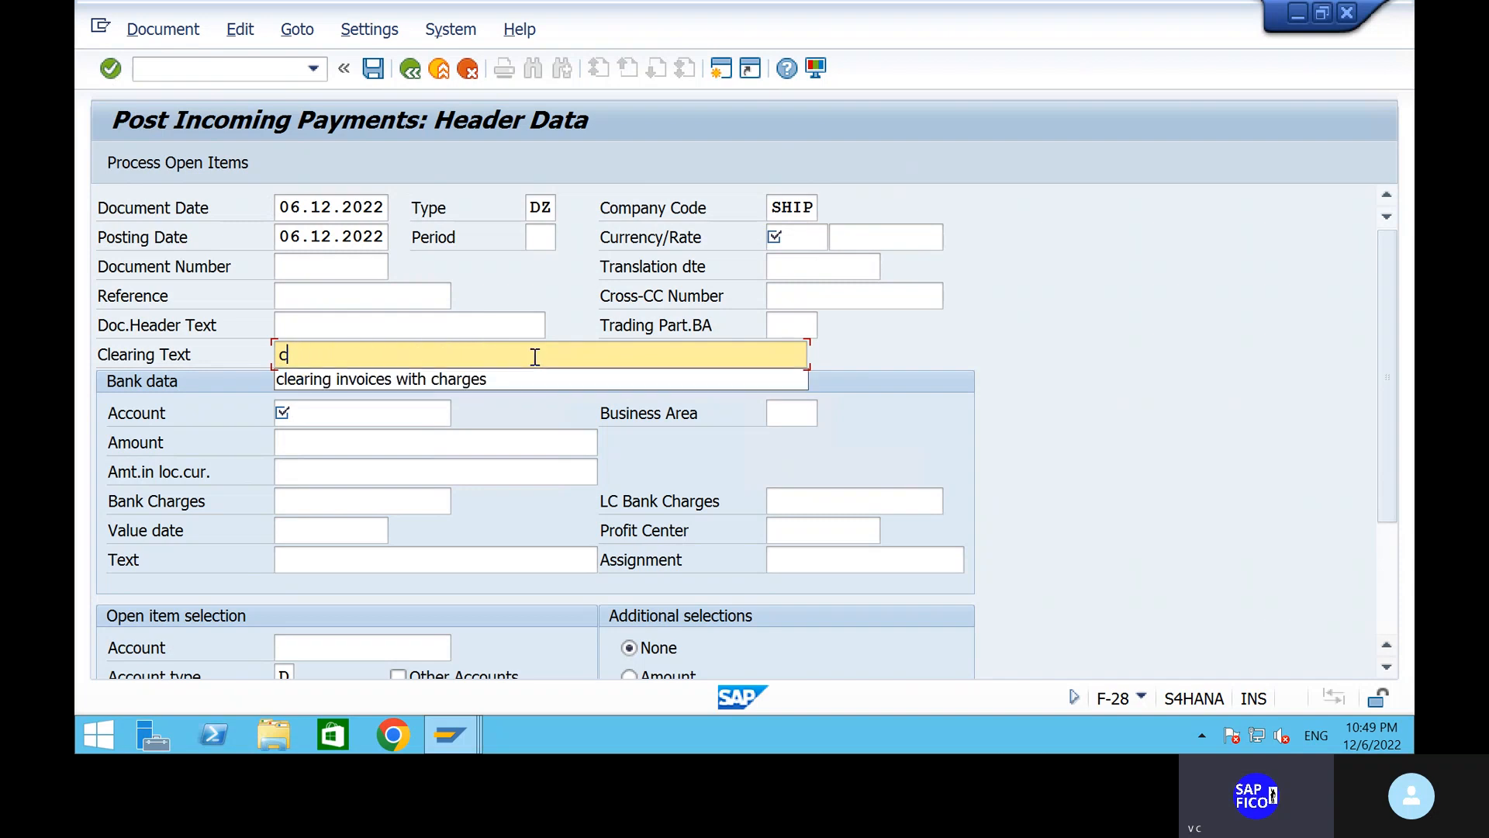
{"action": "key", "text": "BackSpace"}
{"action": "type", "text": "i"}
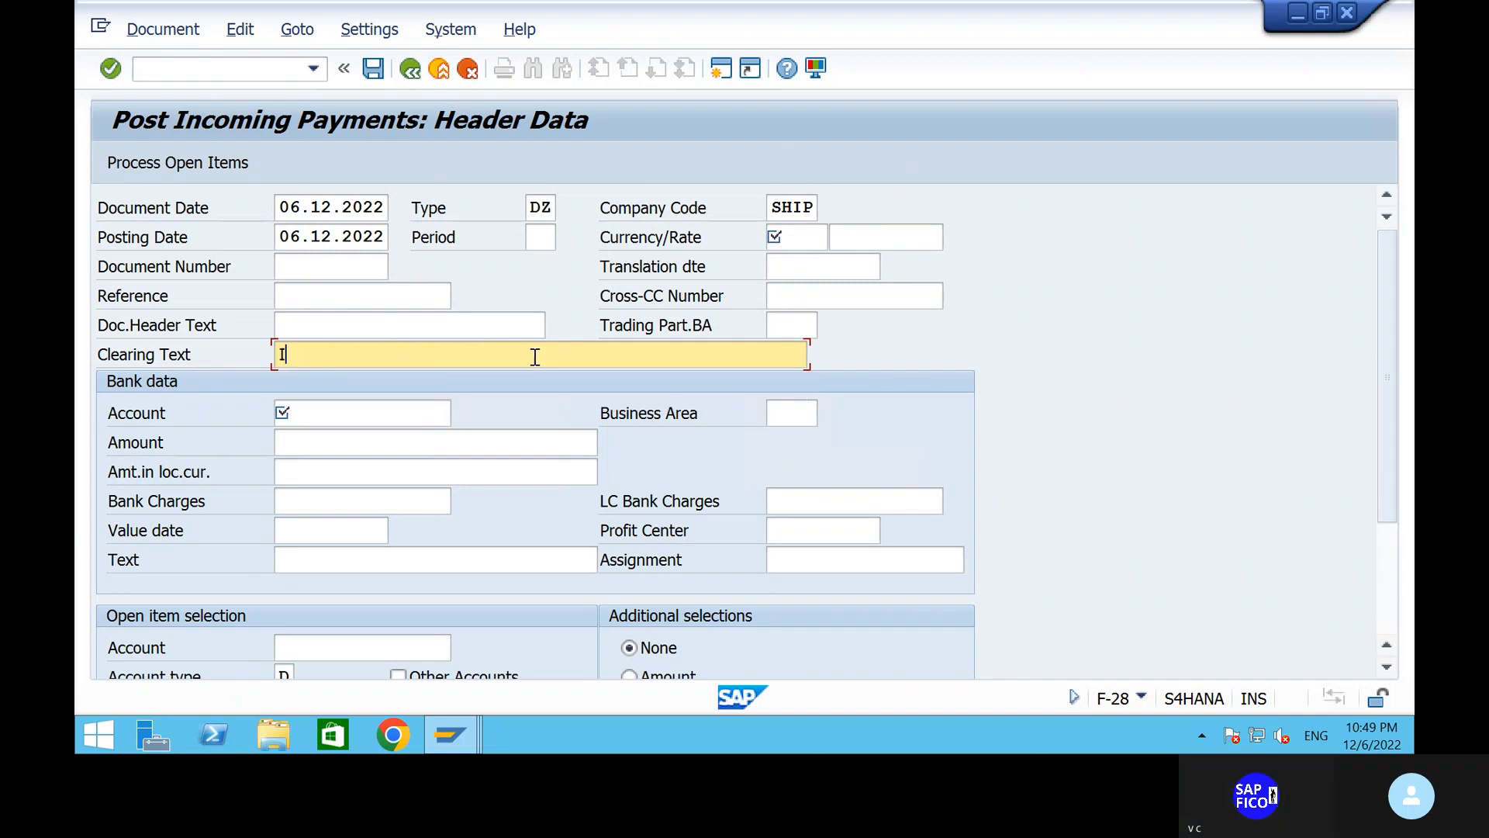
{"action": "type", "text": "NCO"}
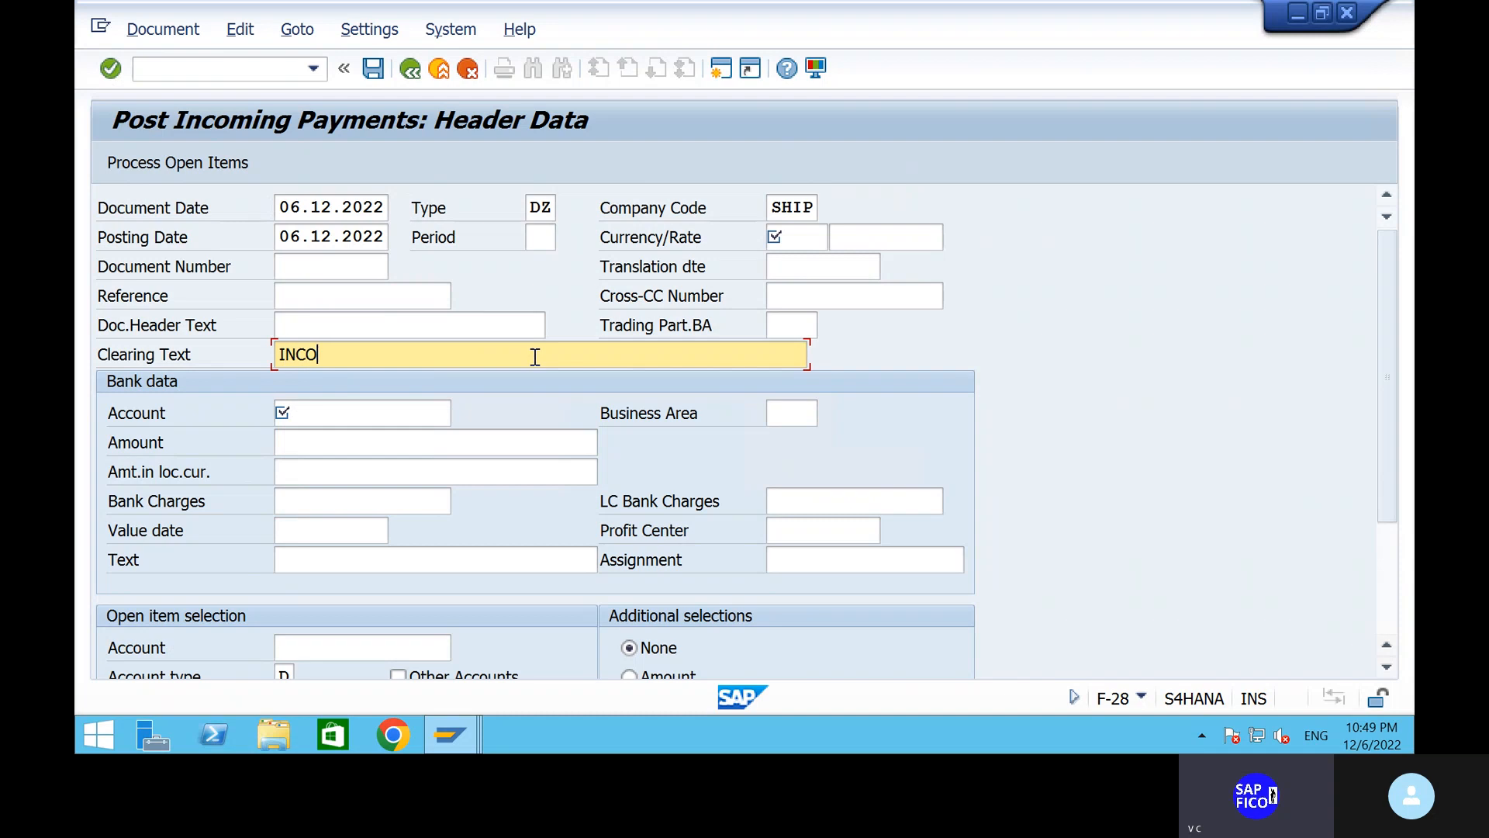
{"action": "type", "text": "MING PAYMENT"}
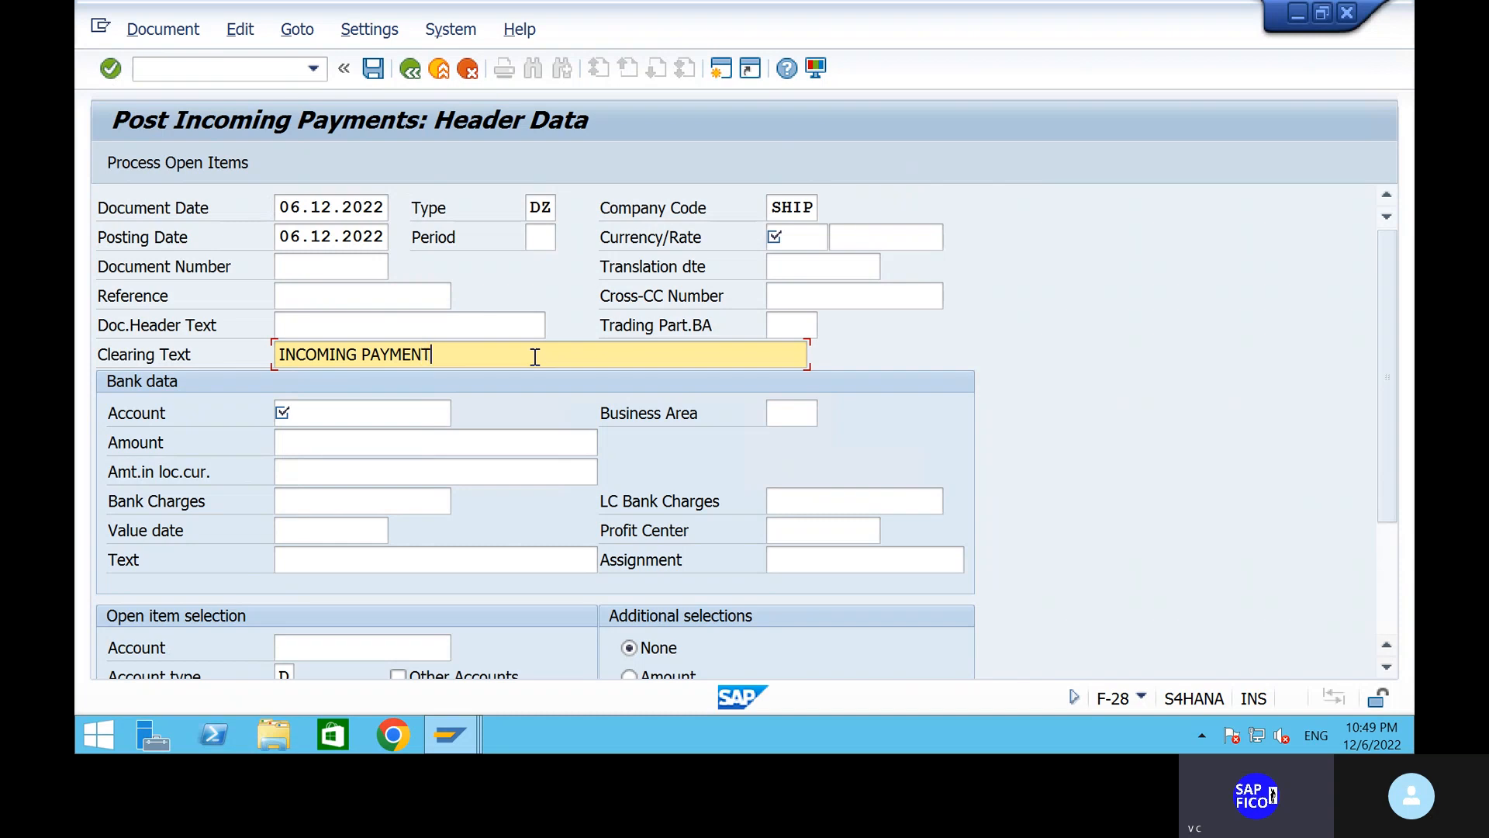
{"action": "type", "text": "S FROM CUSTOMER"}
Set the payment currency to INR and enter the bank account number in the bank data.
{"action": "left_click", "coordinate": [801, 236]}
{"action": "type", "text": "INR"}
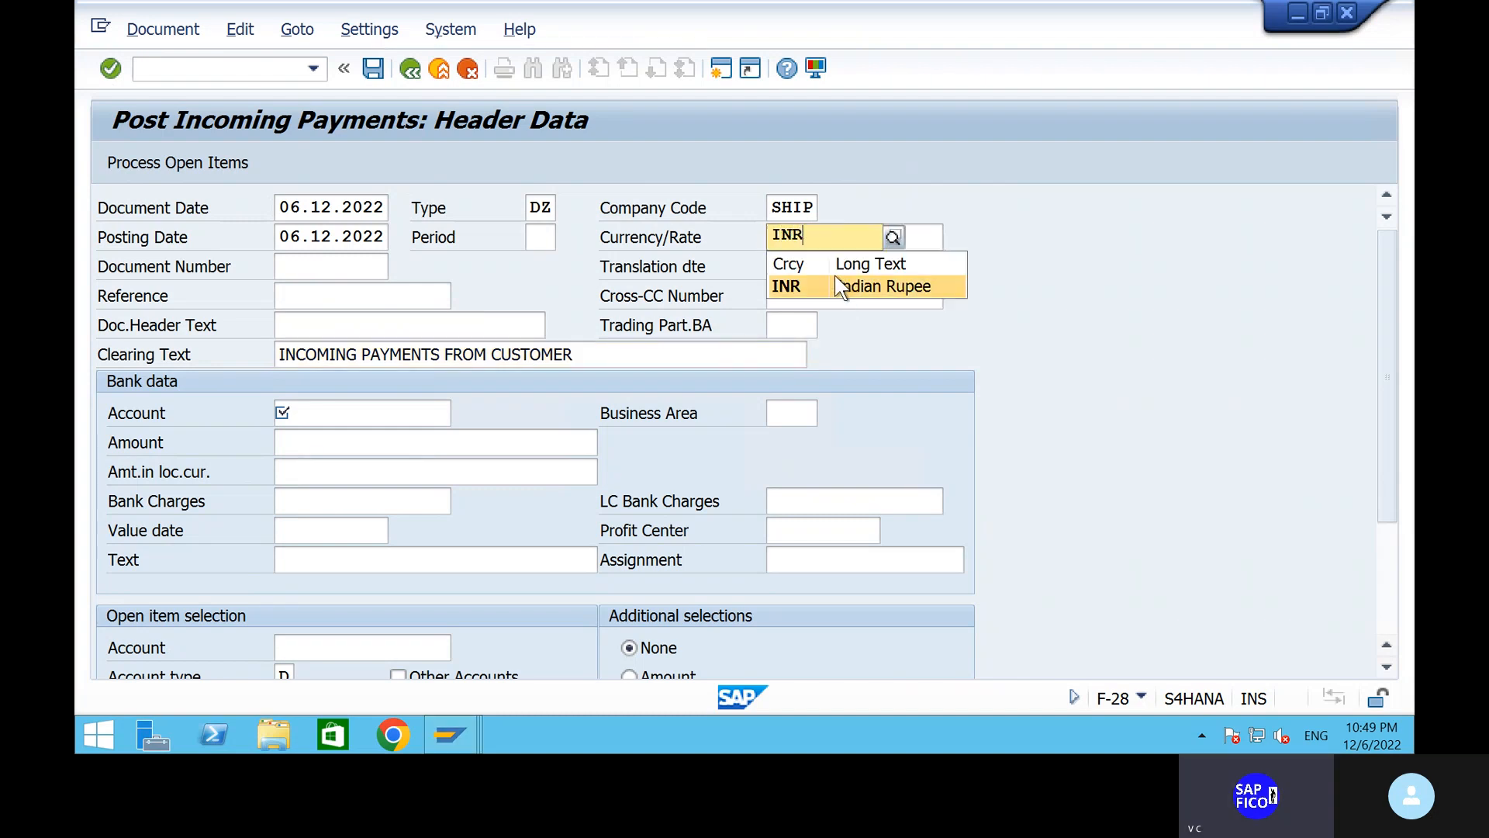
{"action": "left_click", "coordinate": [840, 287]}
{"action": "left_click", "coordinate": [316, 412]}
{"action": "type", "text": "2"}
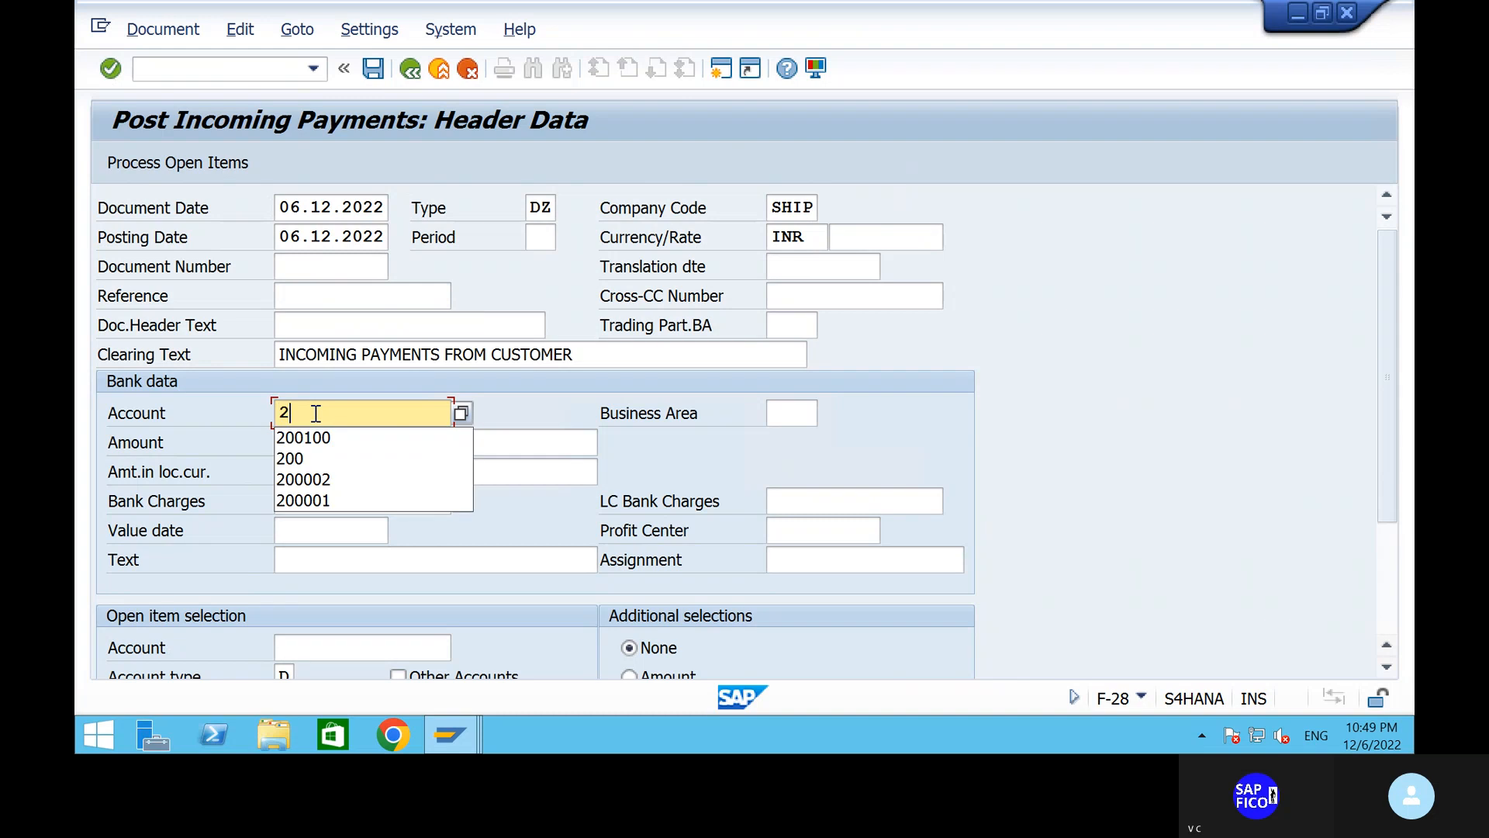
{"action": "type", "text": "00"}
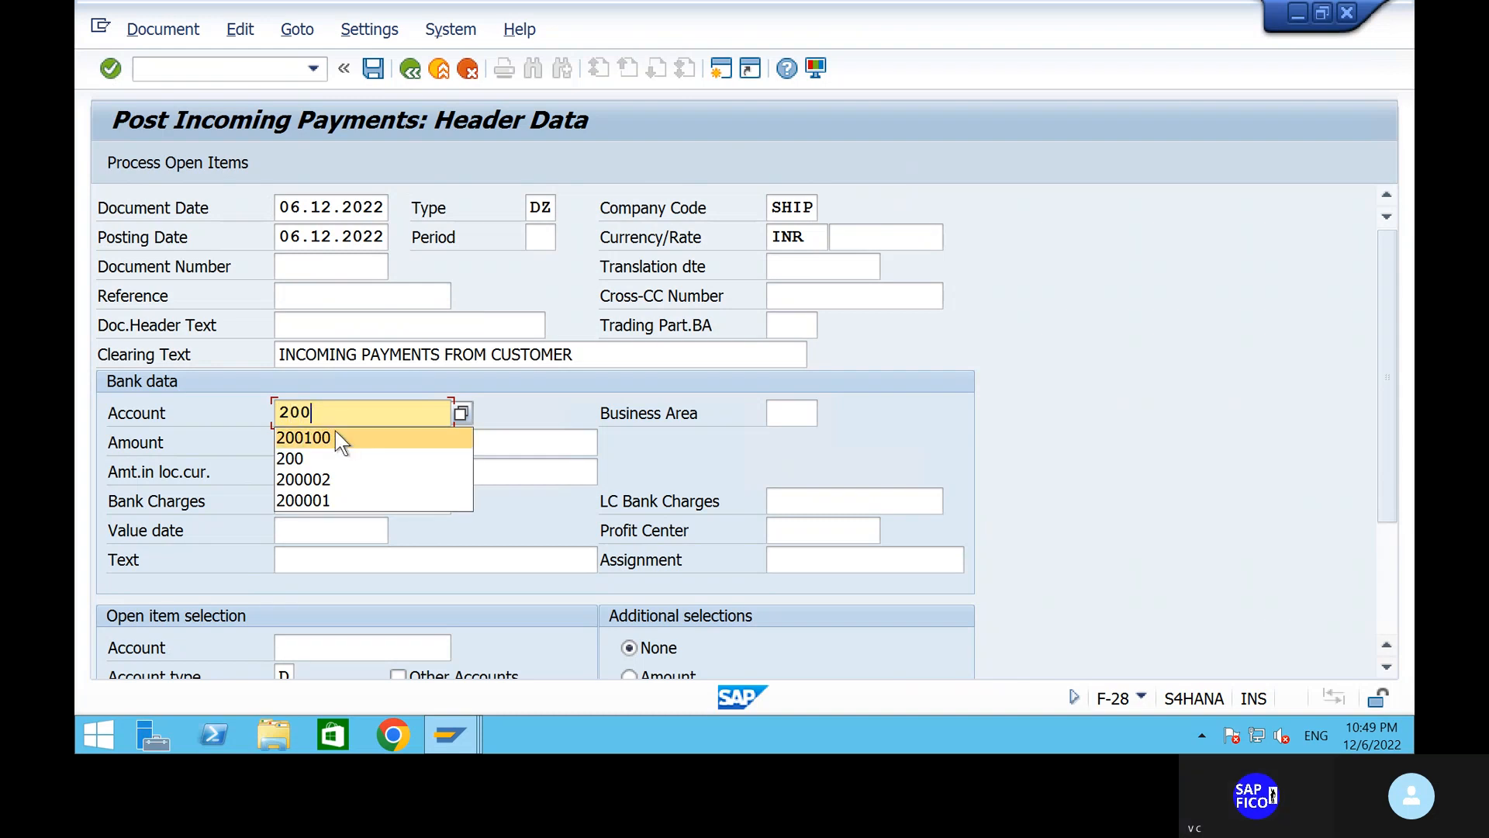
{"action": "left_click", "coordinate": [335, 436]}
Complete the bank account number in the bank data and set the payment amount to 56000.
{"action": "left_click", "coordinate": [339, 443]}
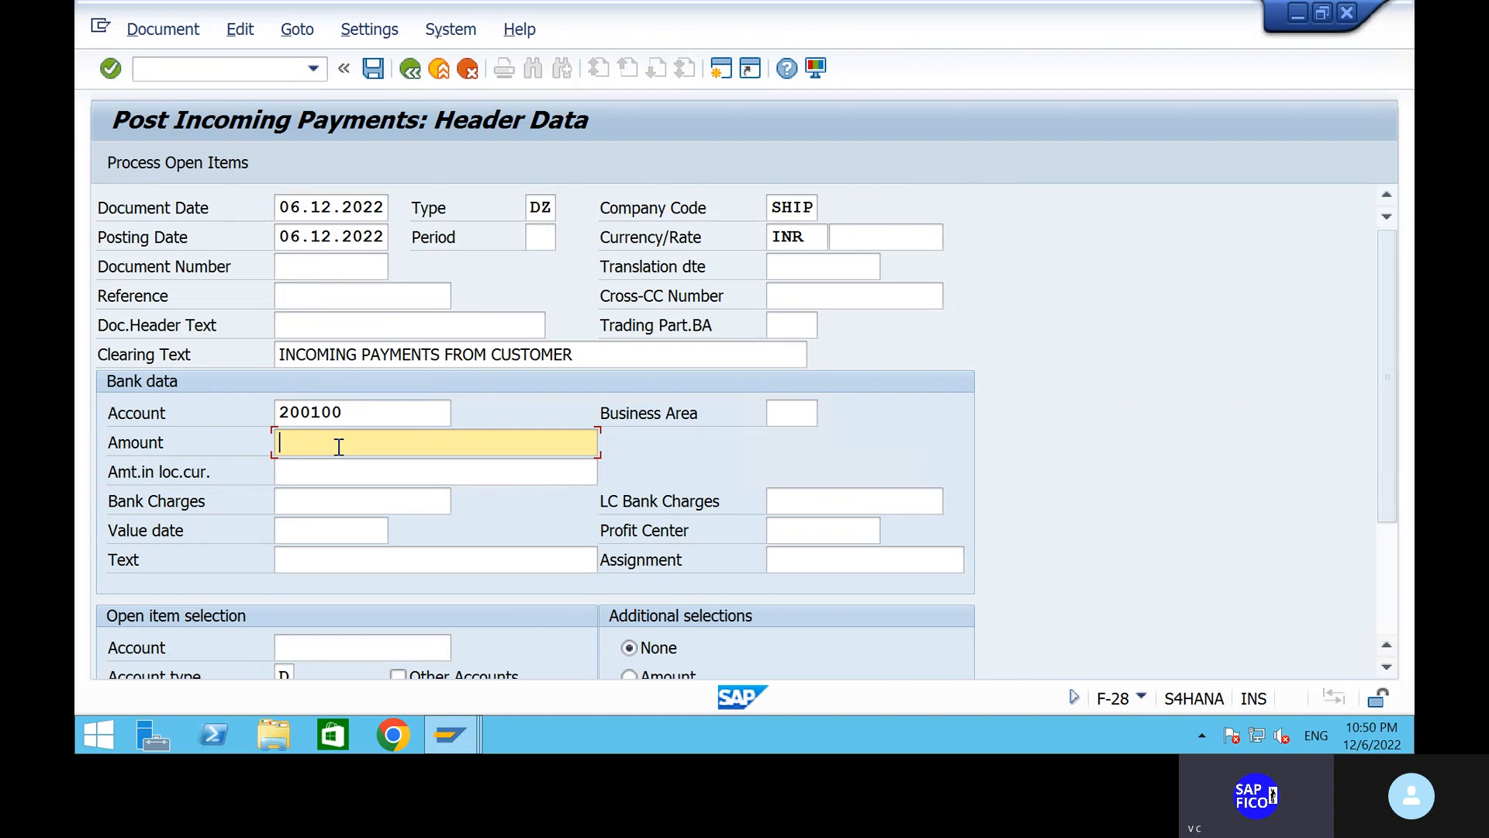
{"action": "type", "text": "6"}
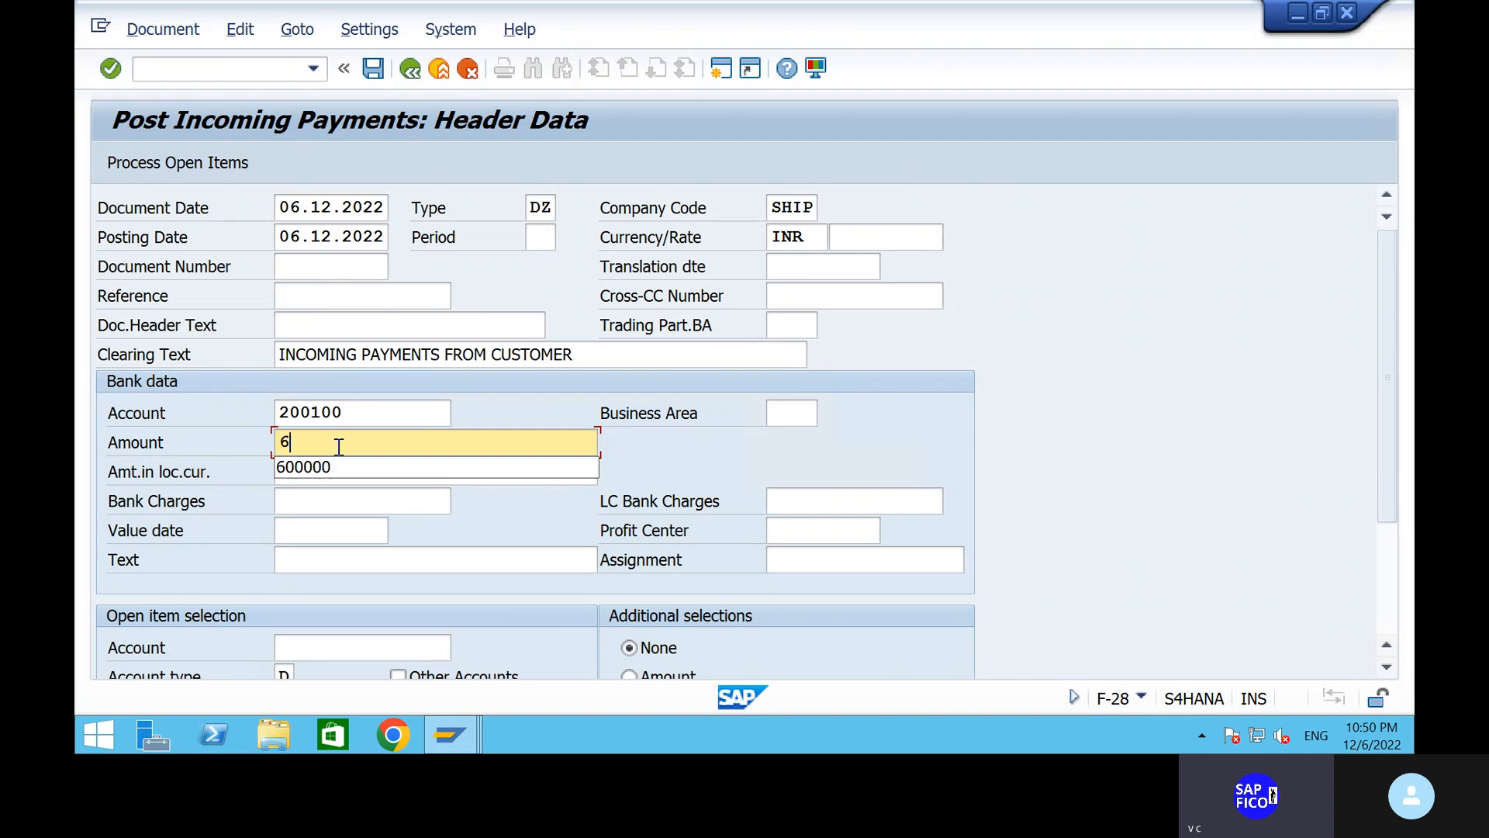
{"action": "key", "text": "BackSpace"}
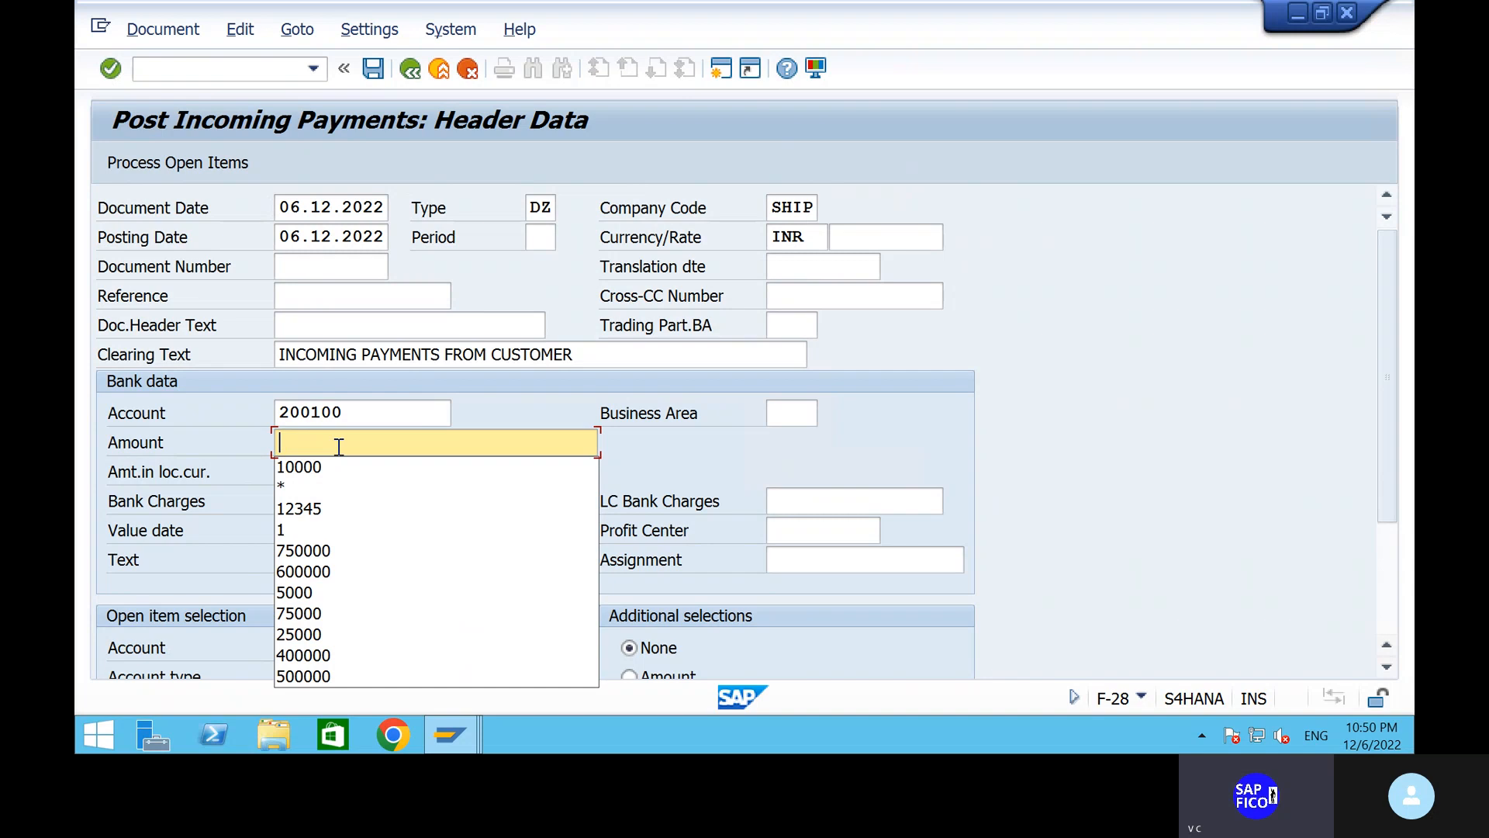
{"action": "type", "text": "560000"}
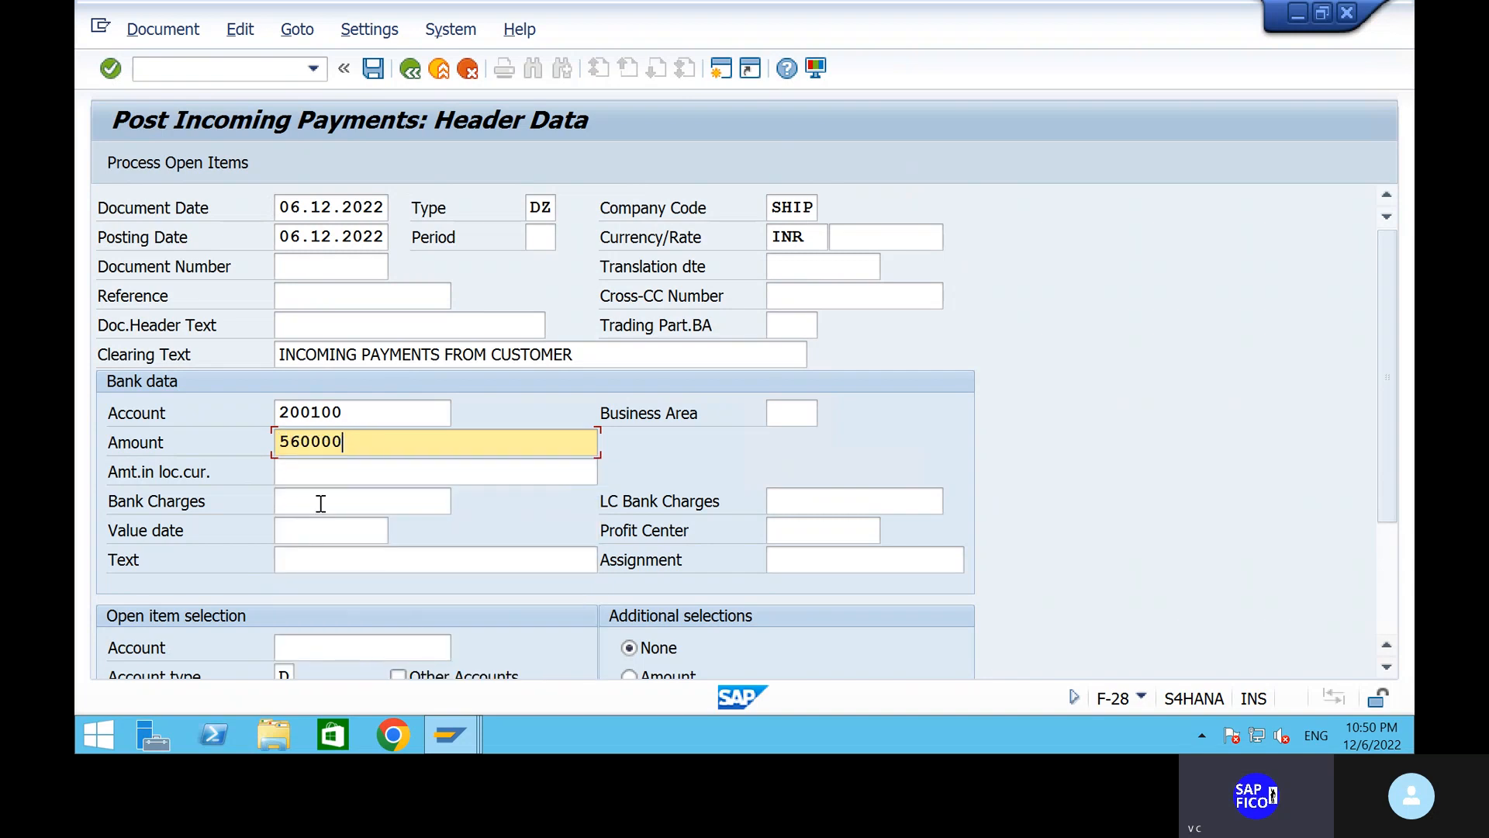
{"action": "key", "text": "BackSpace"}
Enter 06.12.2022 as the value date and "INCOMING PAYMENT FROM CUSTOMER" as the bank item text.
{"action": "left_click", "coordinate": [301, 534]}
{"action": "type", "text": "0"}
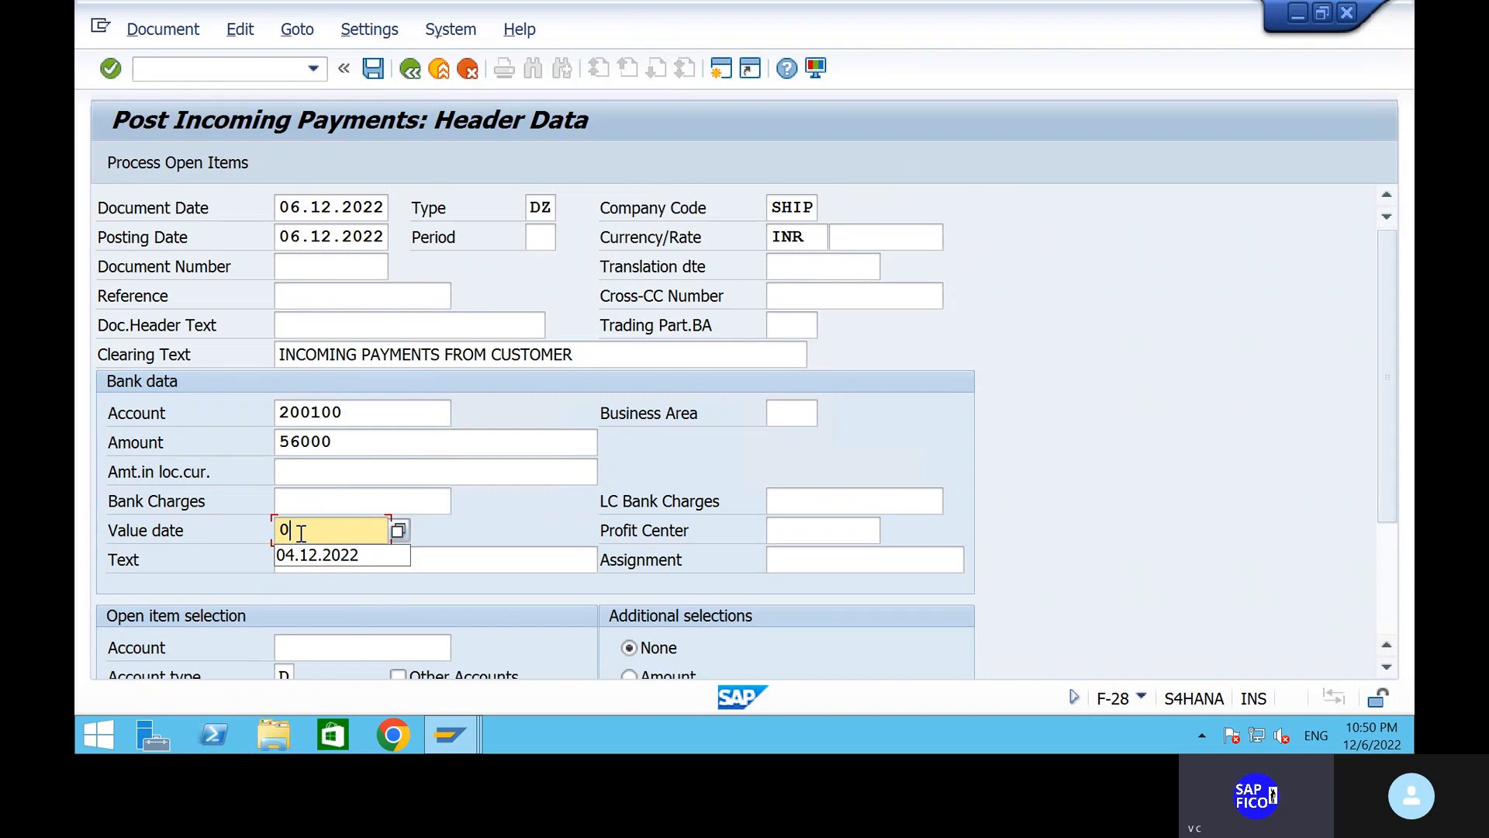
{"action": "type", "text": "6.1"}
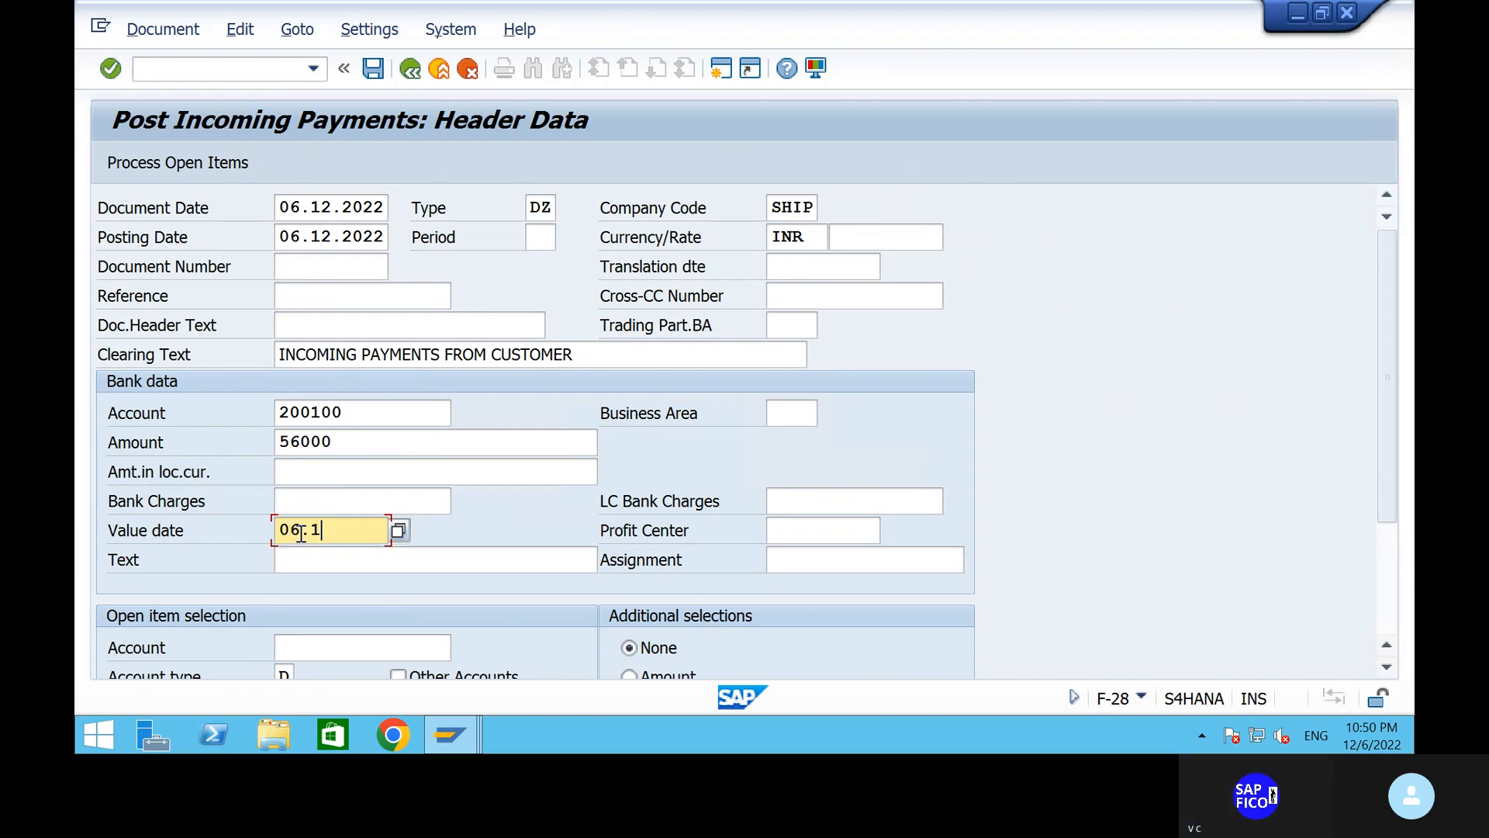
{"action": "type", "text": "2.2022"}
{"action": "left_click", "coordinate": [324, 569]}
{"action": "type", "text": "IN"}
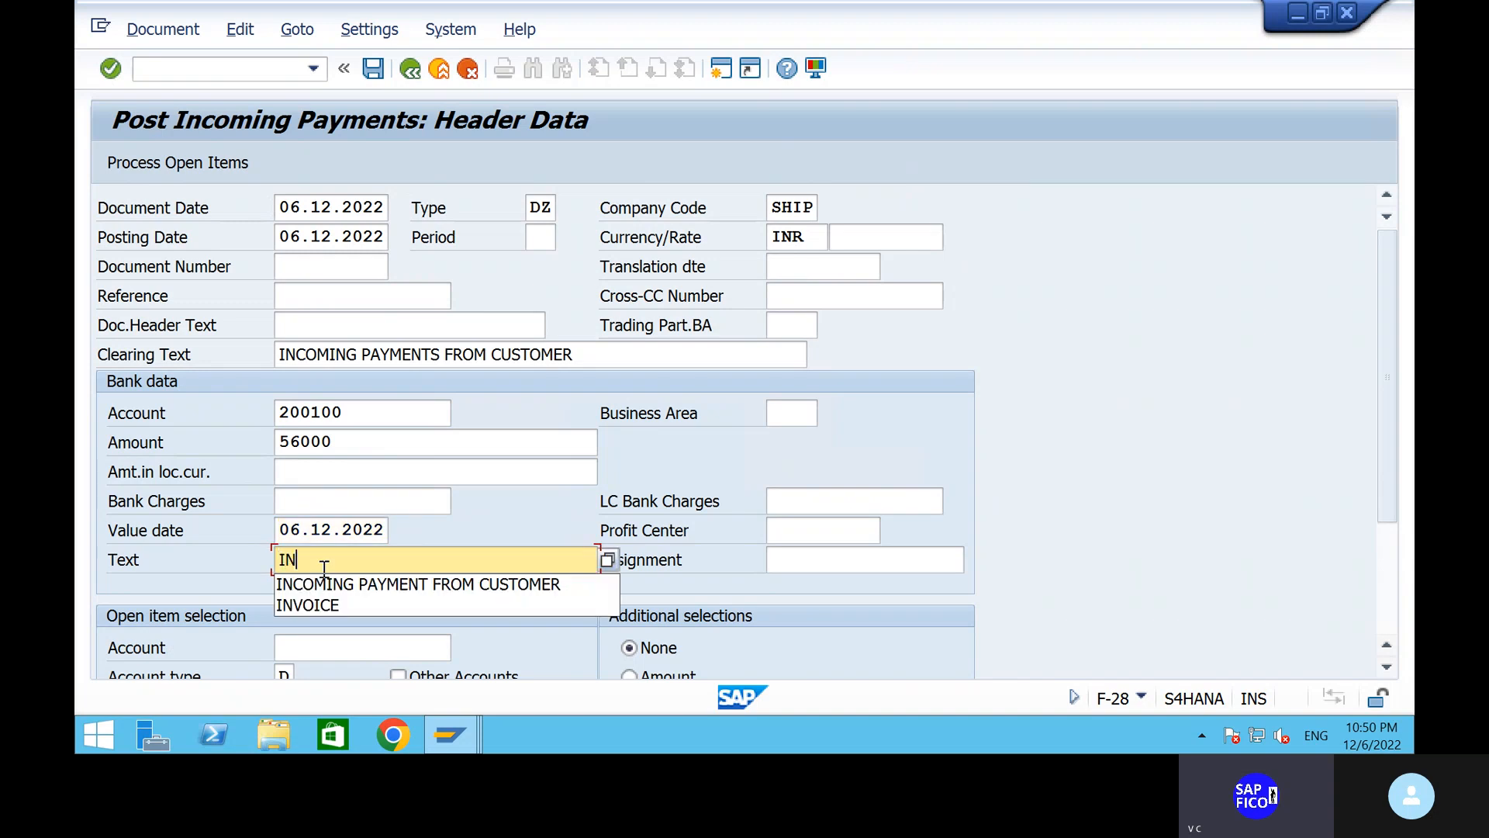
{"action": "left_click", "coordinate": [343, 583]}
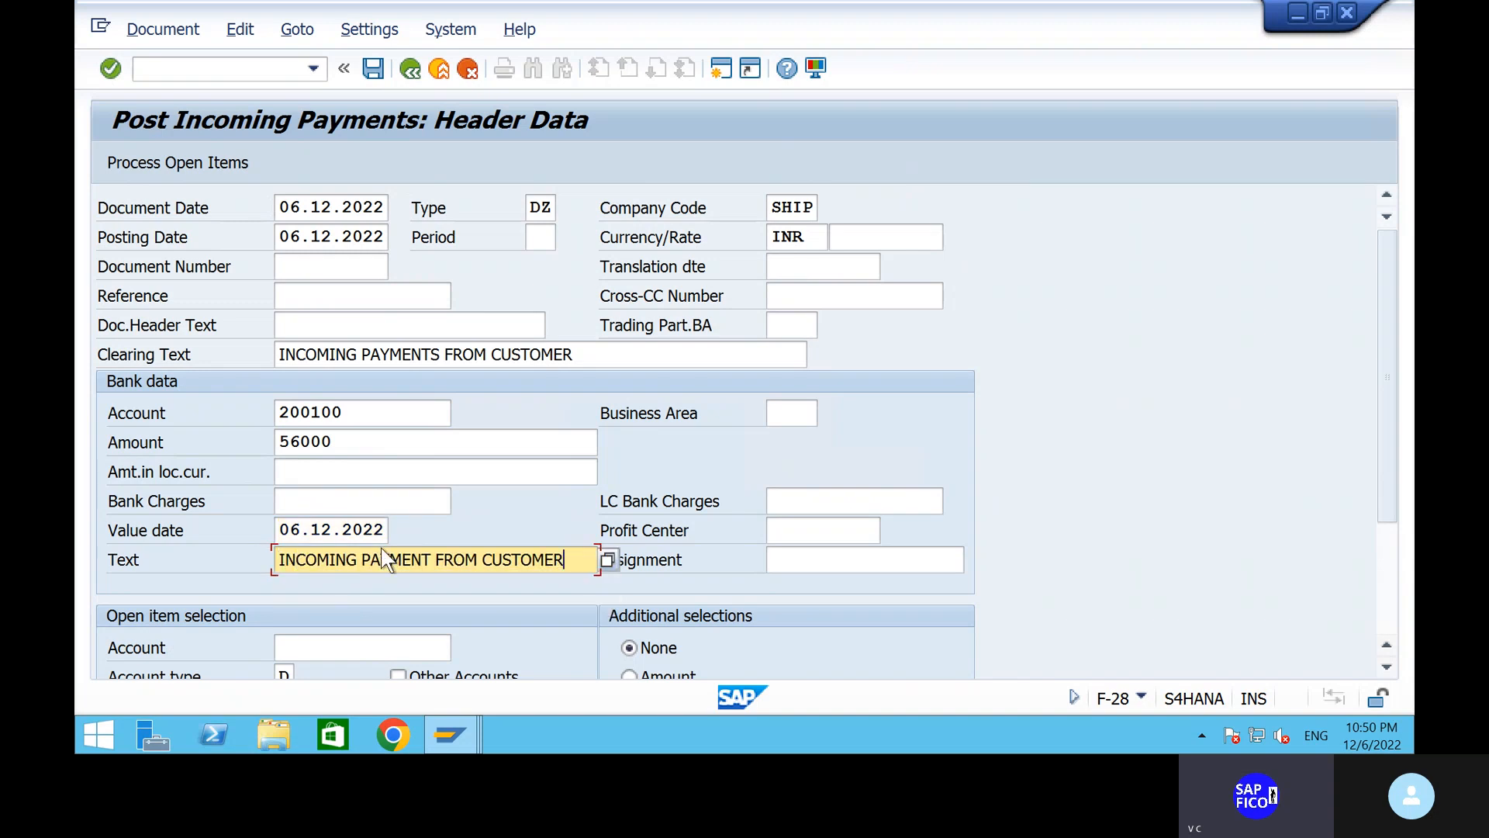
Enter the customer's account number for the open item selection and submit the payment header.
{"action": "scroll", "coordinate": [506, 474], "scroll_direction": "down", "scroll_amount": 3}
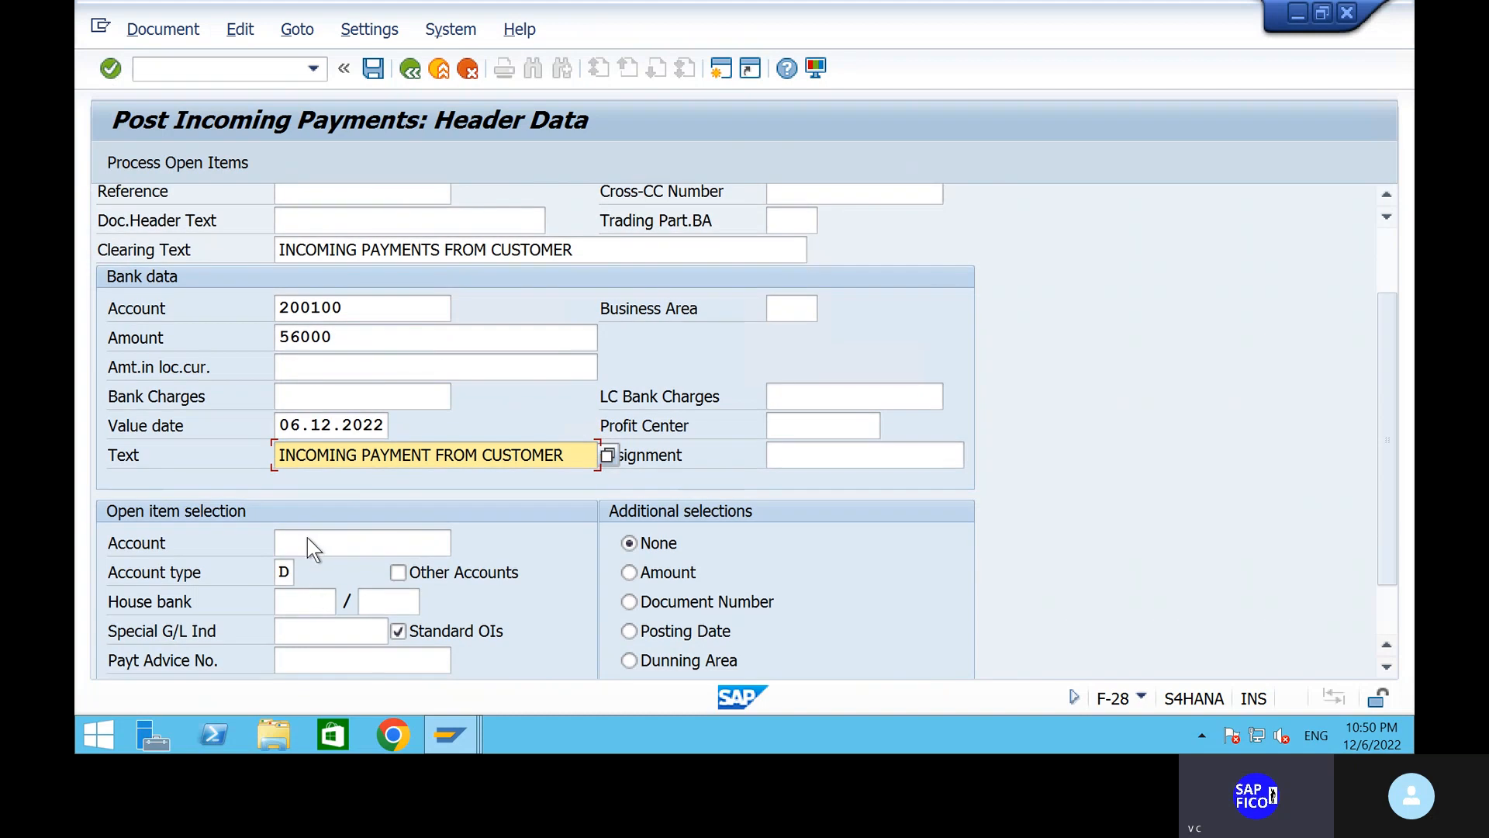
{"action": "left_click", "coordinate": [311, 542]}
{"action": "type", "text": "222"}
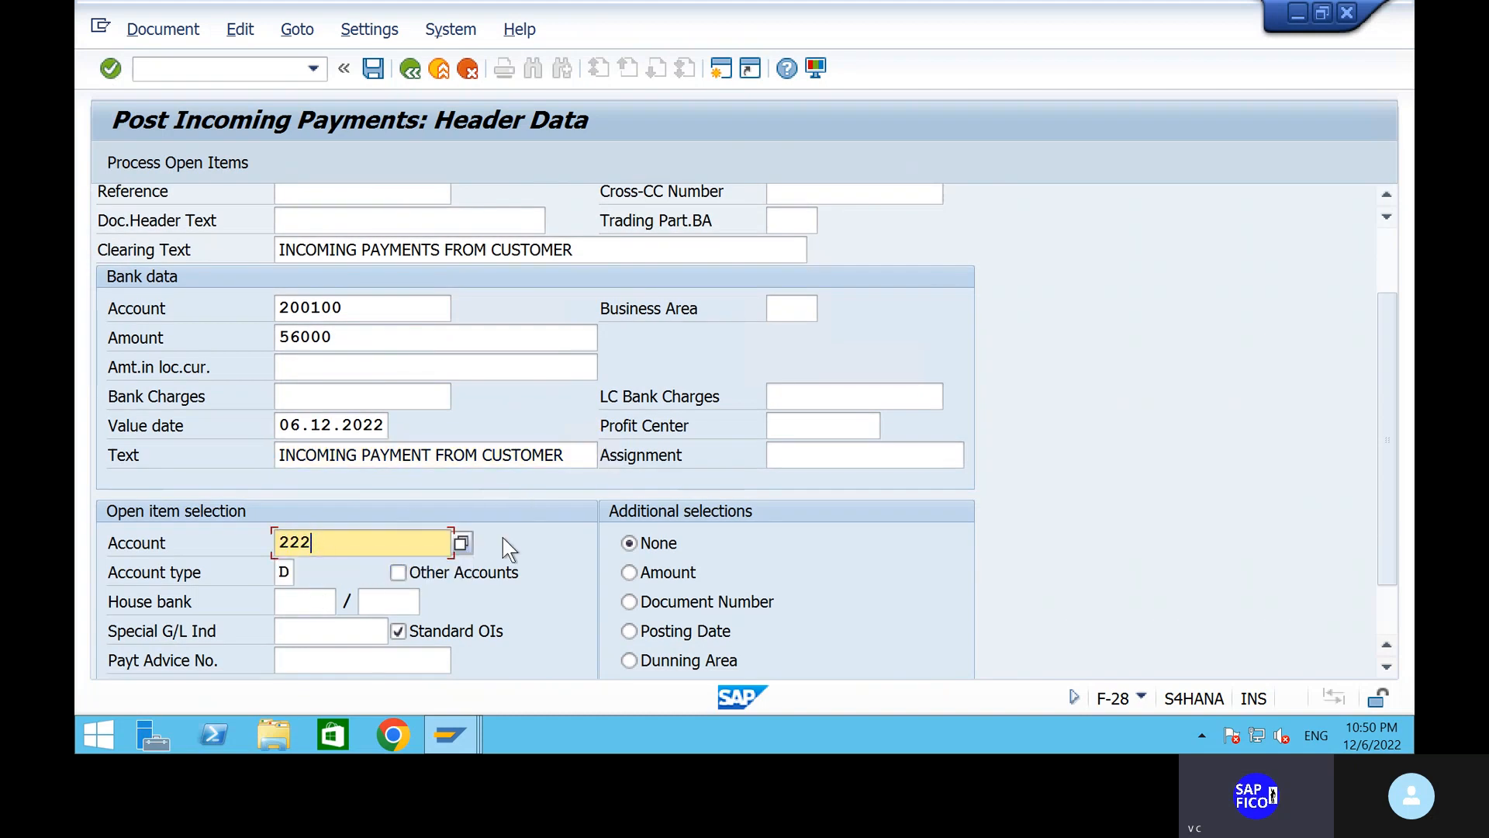
{"action": "key", "text": "Return"}
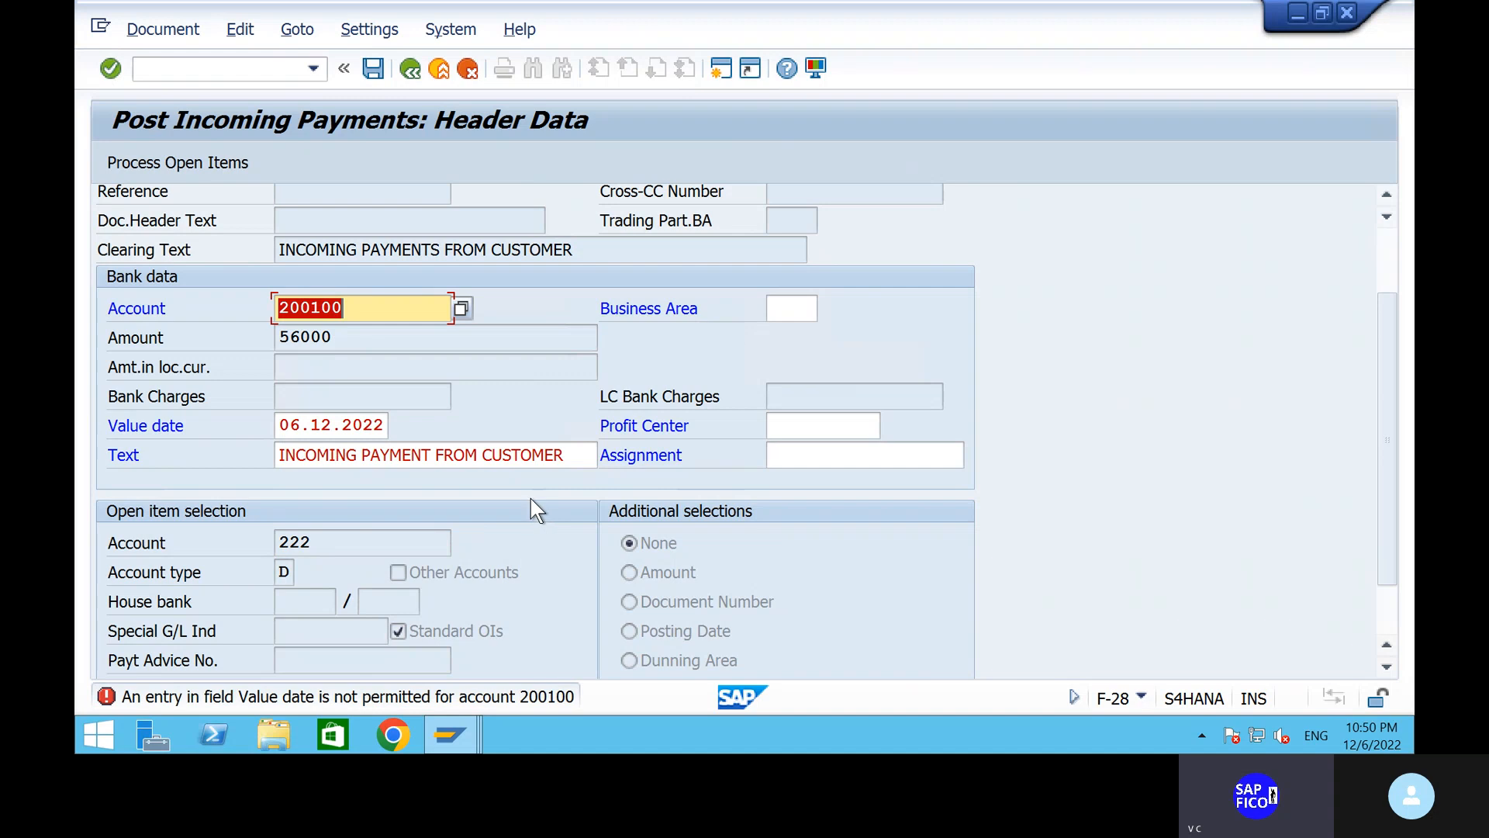
Clear the value date from the bank data and continue to the customer's open items.
{"action": "left_click", "coordinate": [384, 423]}
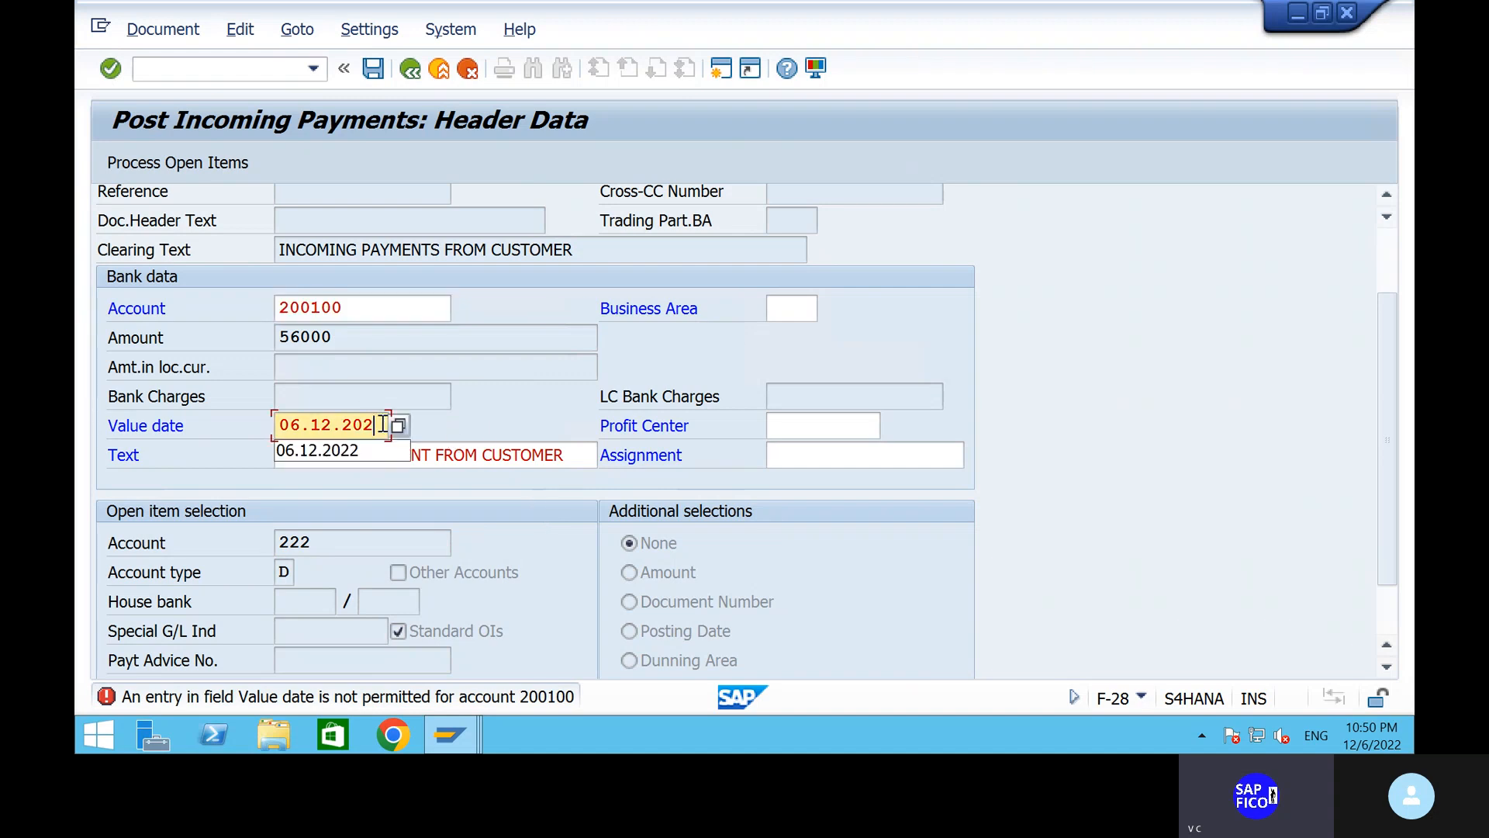
{"action": "key", "text": "BackSpace"}
{"action": "key", "text": "BackSpace"}
{"action": "key", "text": "BackSpace"}
{"action": "key", "text": "BackSpace"}
{"action": "key", "text": "BackSpace"}
{"action": "key", "text": "BackSpace"}
{"action": "key", "text": "BackSpace"}
{"action": "key", "text": "BackSpace"}
{"action": "key", "text": "BackSpace"}
{"action": "key", "text": "BackSpace"}
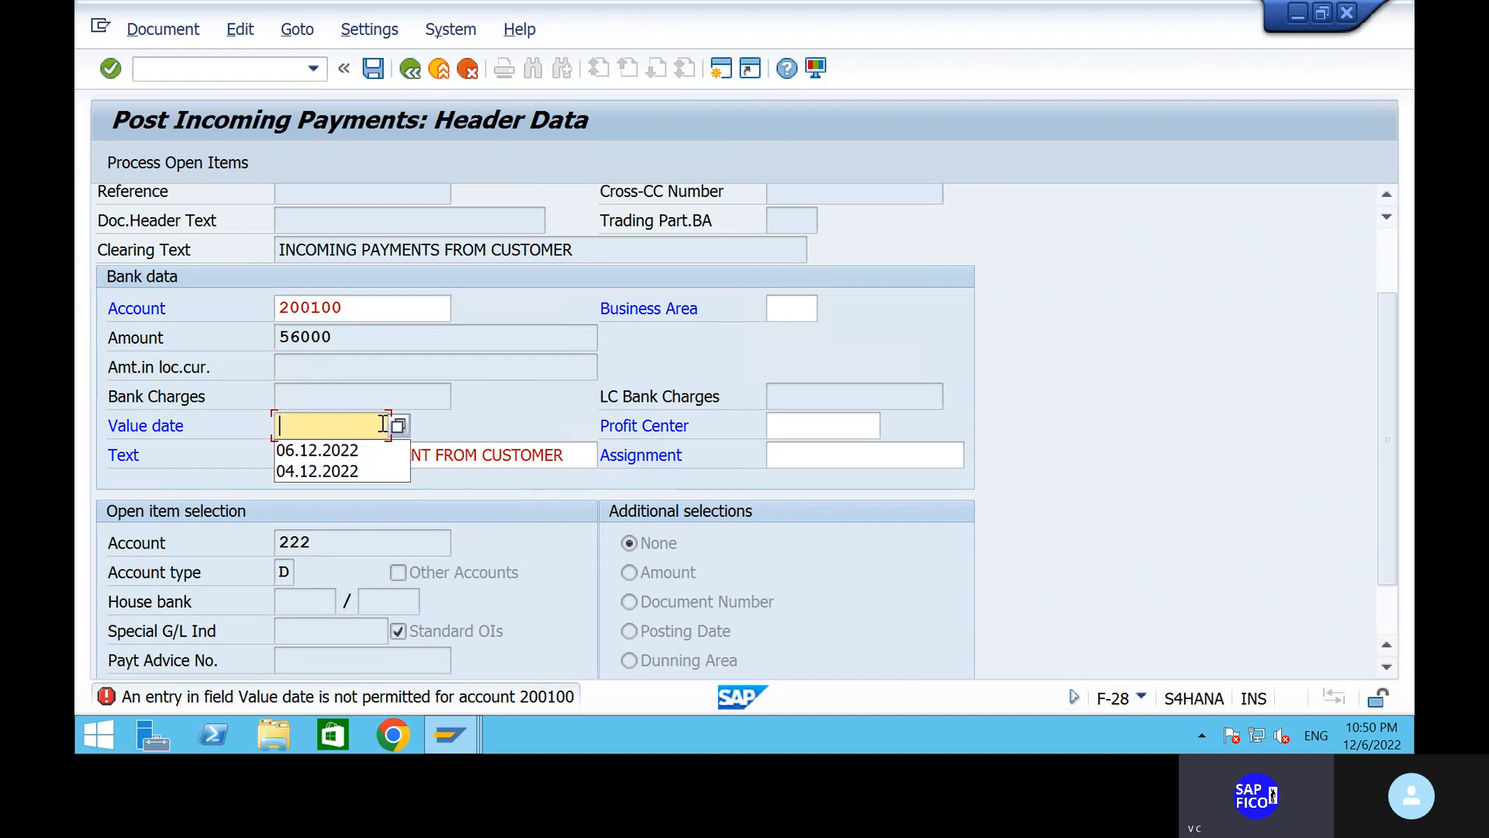
{"action": "key", "text": "Escape"}
{"action": "key", "text": "Return"}
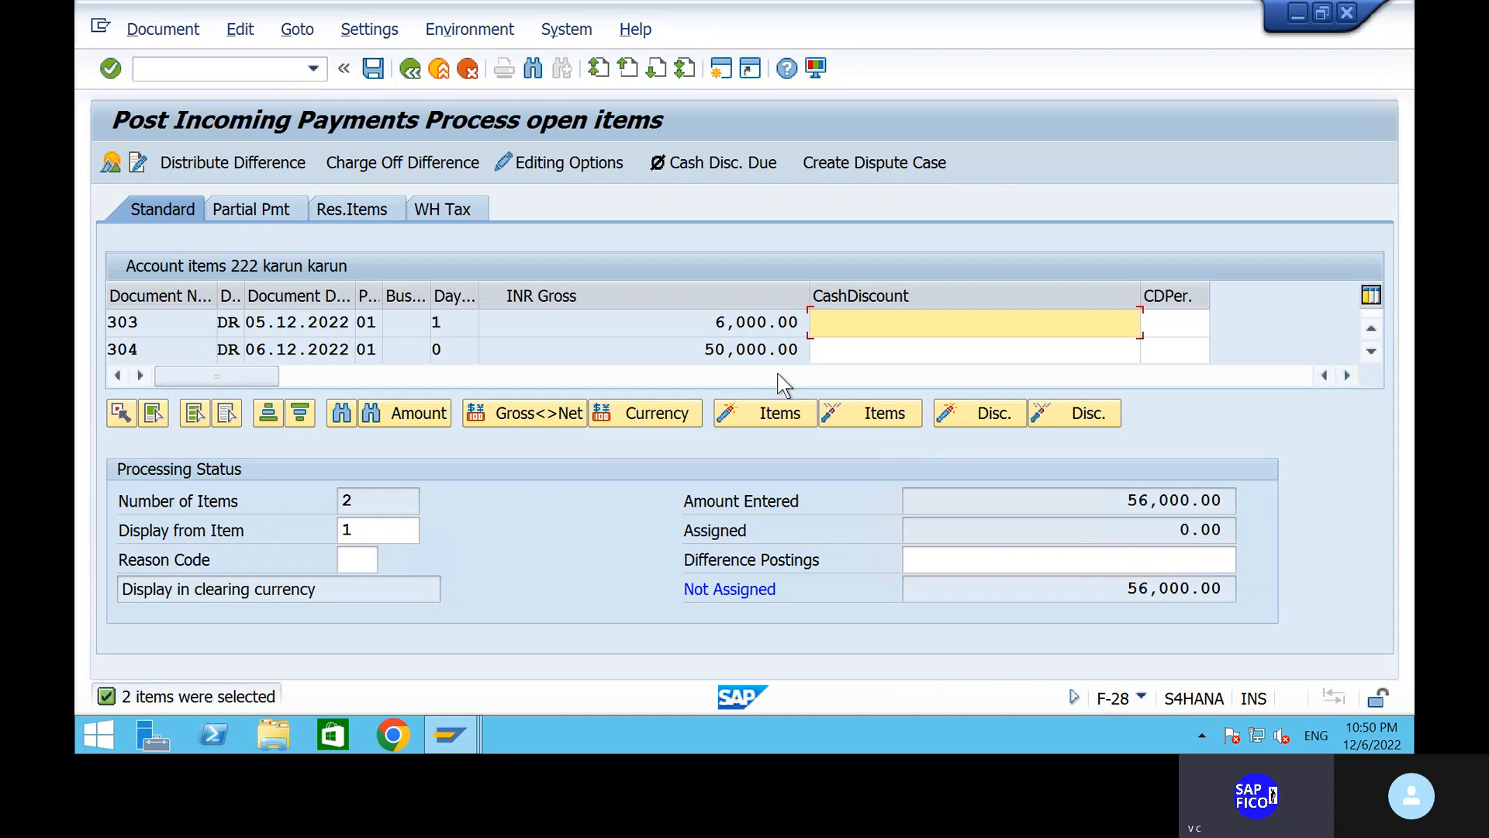
Assign the 50,000.00 and 6,000.00 INR open items to the payment, and post the document after simulating it.
{"action": "double_click", "coordinate": [760, 350]}
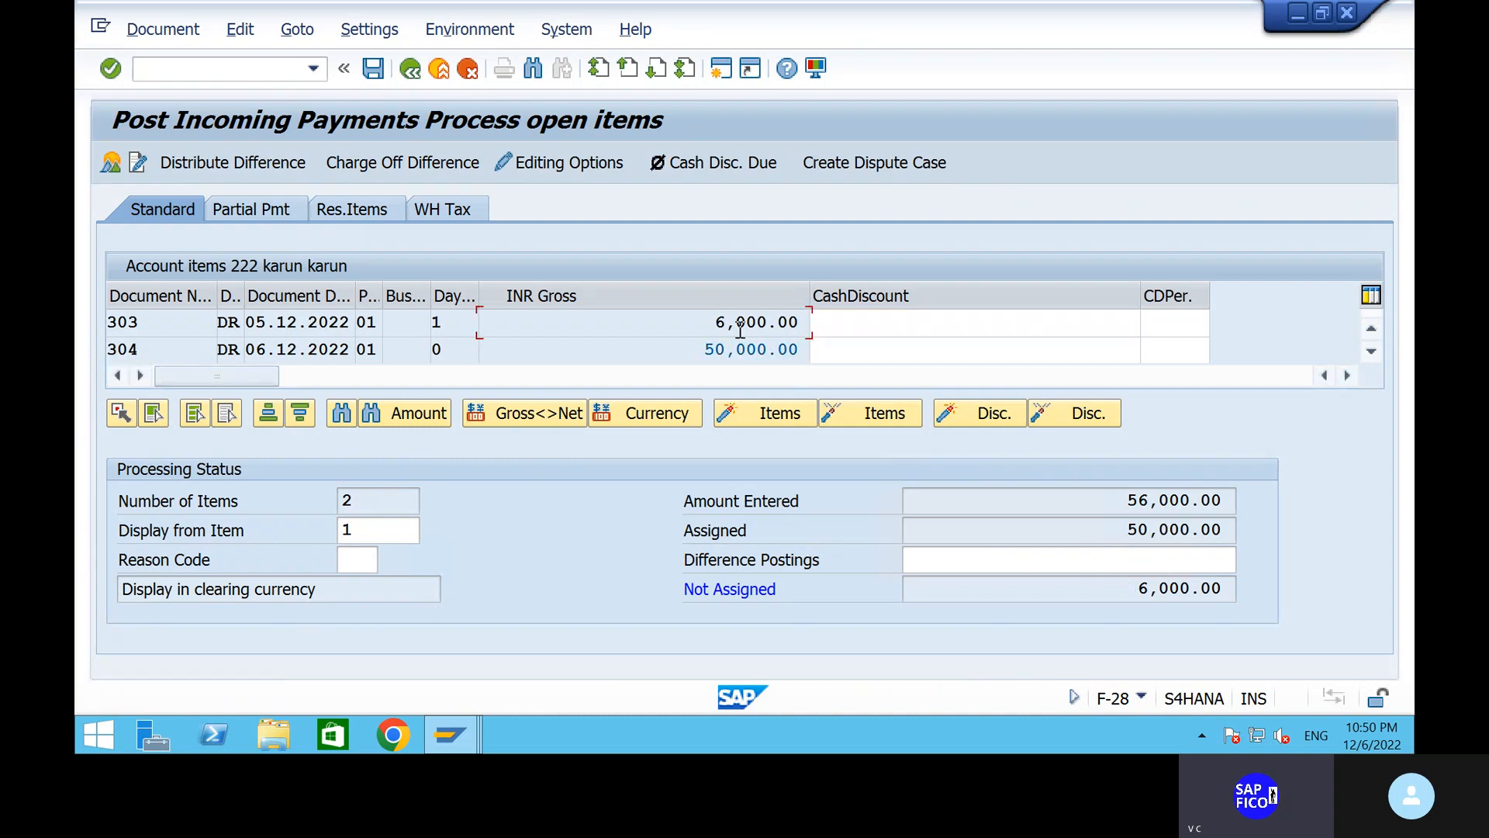
{"action": "double_click", "coordinate": [740, 326]}
{"action": "left_click", "coordinate": [164, 33]}
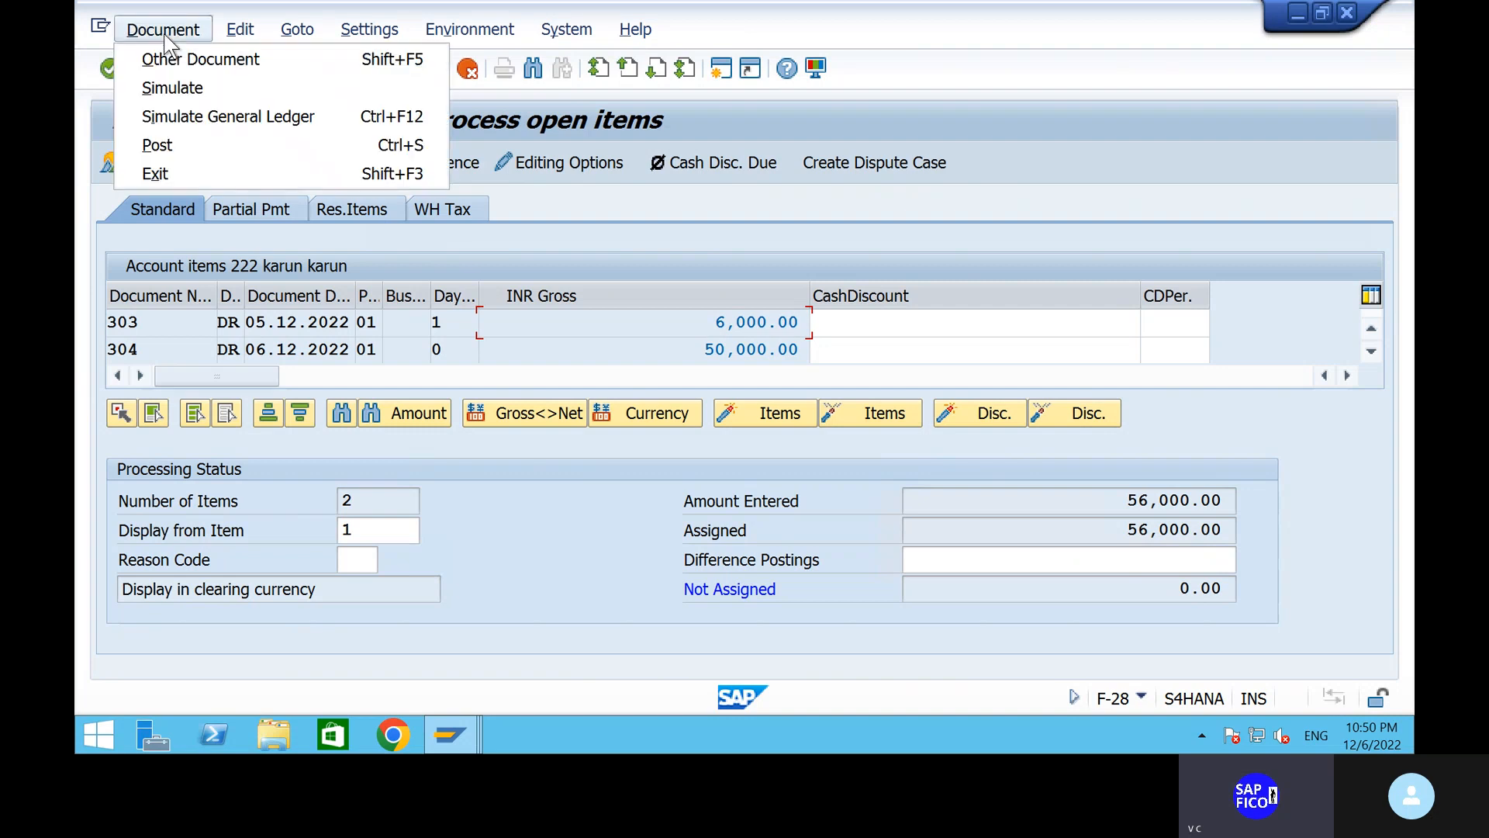
{"action": "left_click", "coordinate": [185, 89]}
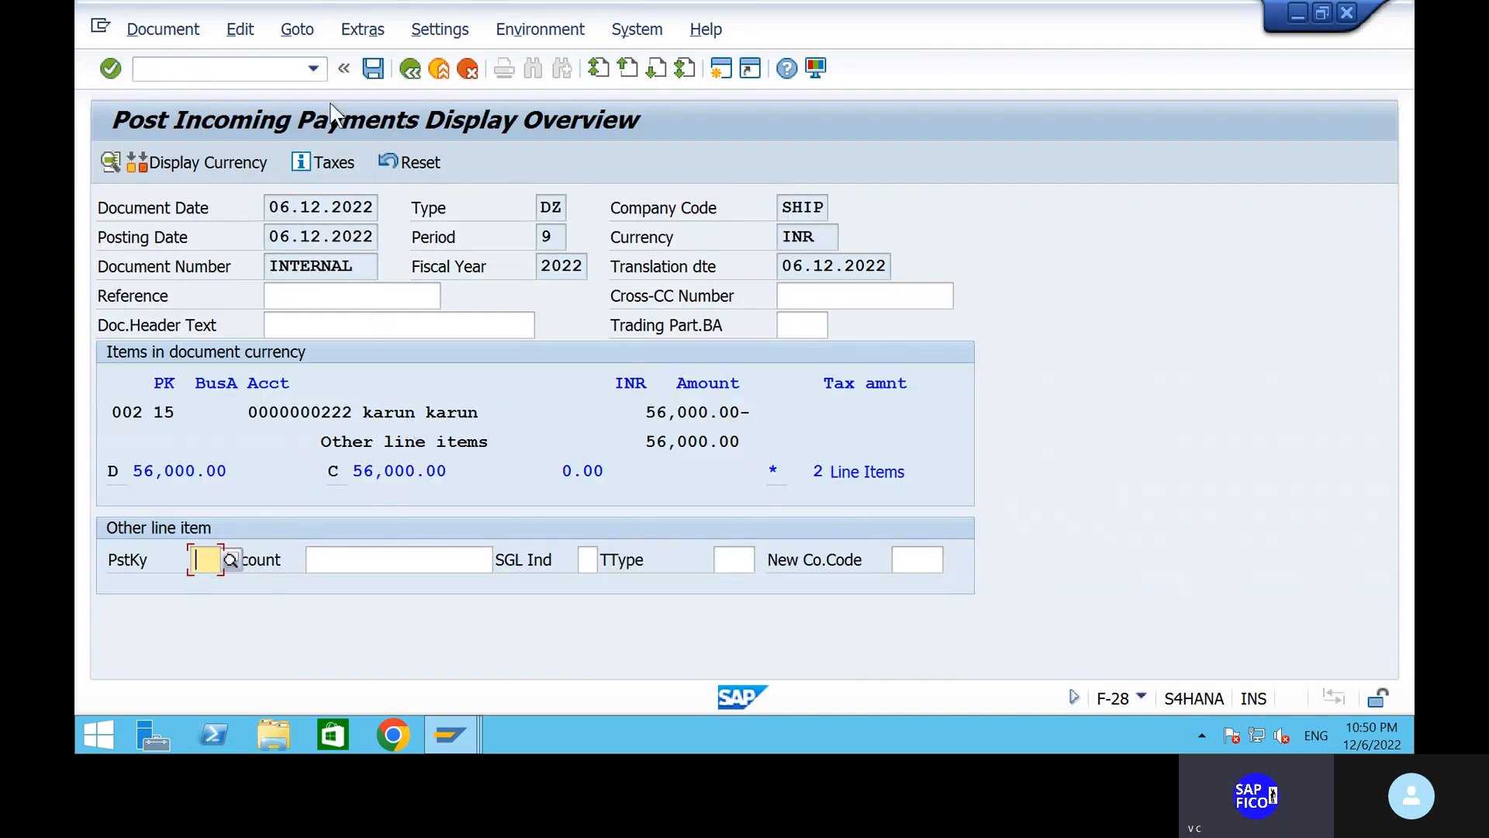
{"action": "left_click", "coordinate": [369, 73]}
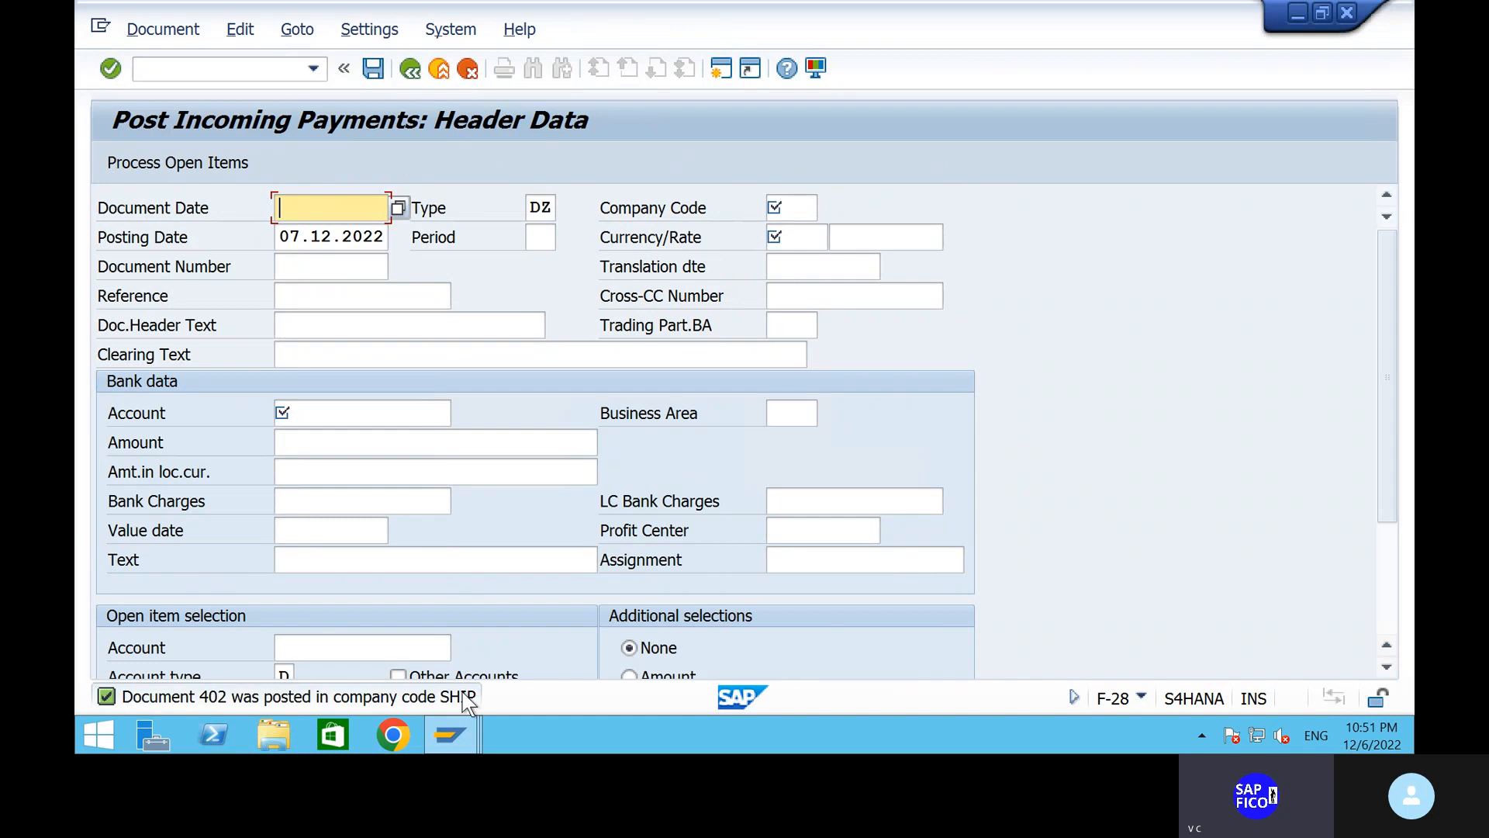
Refresh the customer's open items in the FBL5N session, and display the cleared items instead.
{"action": "mouse_move", "coordinate": [463, 725]}
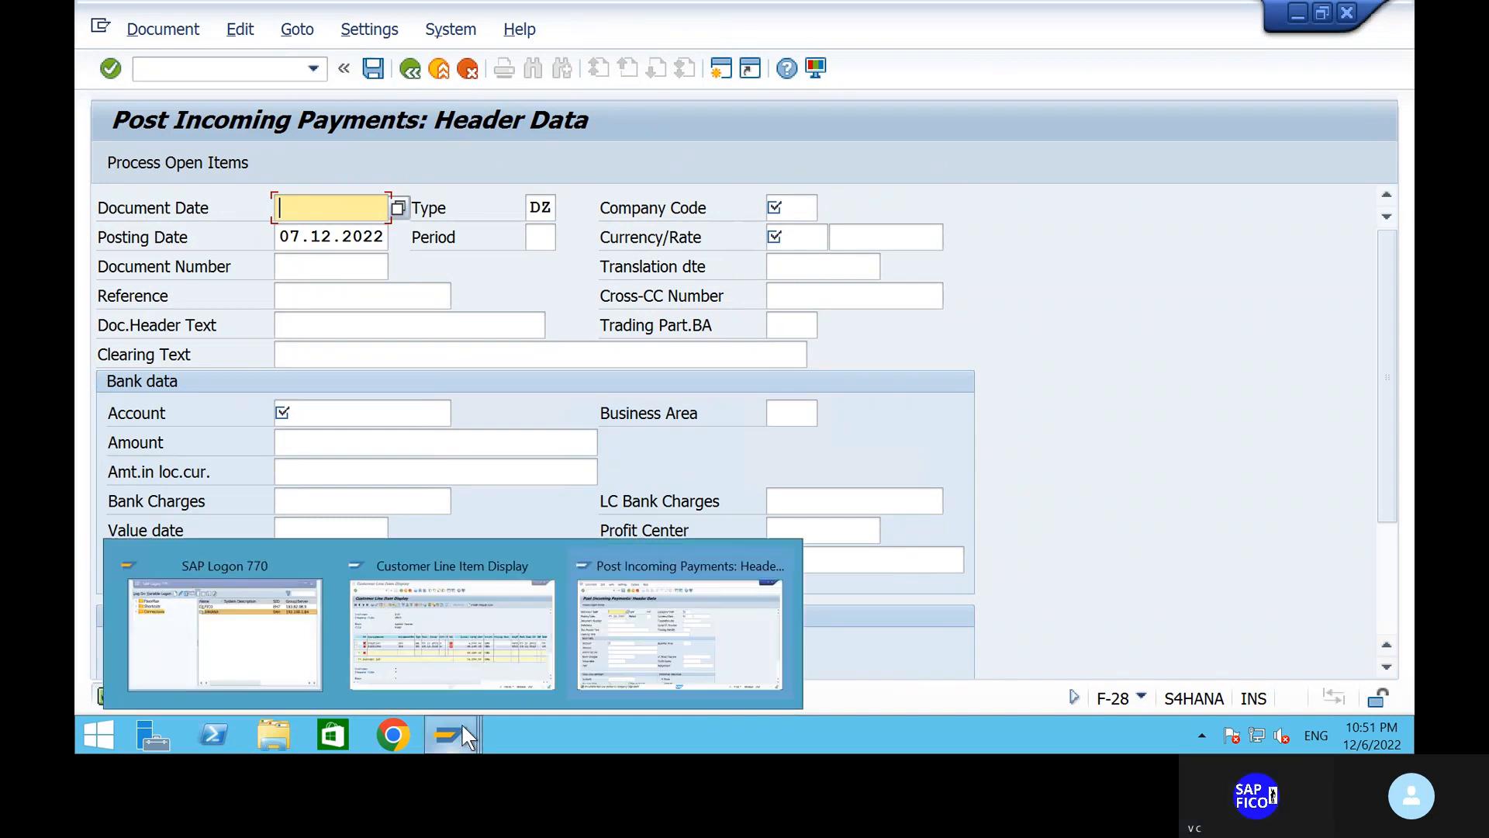
{"action": "left_click", "coordinate": [438, 628]}
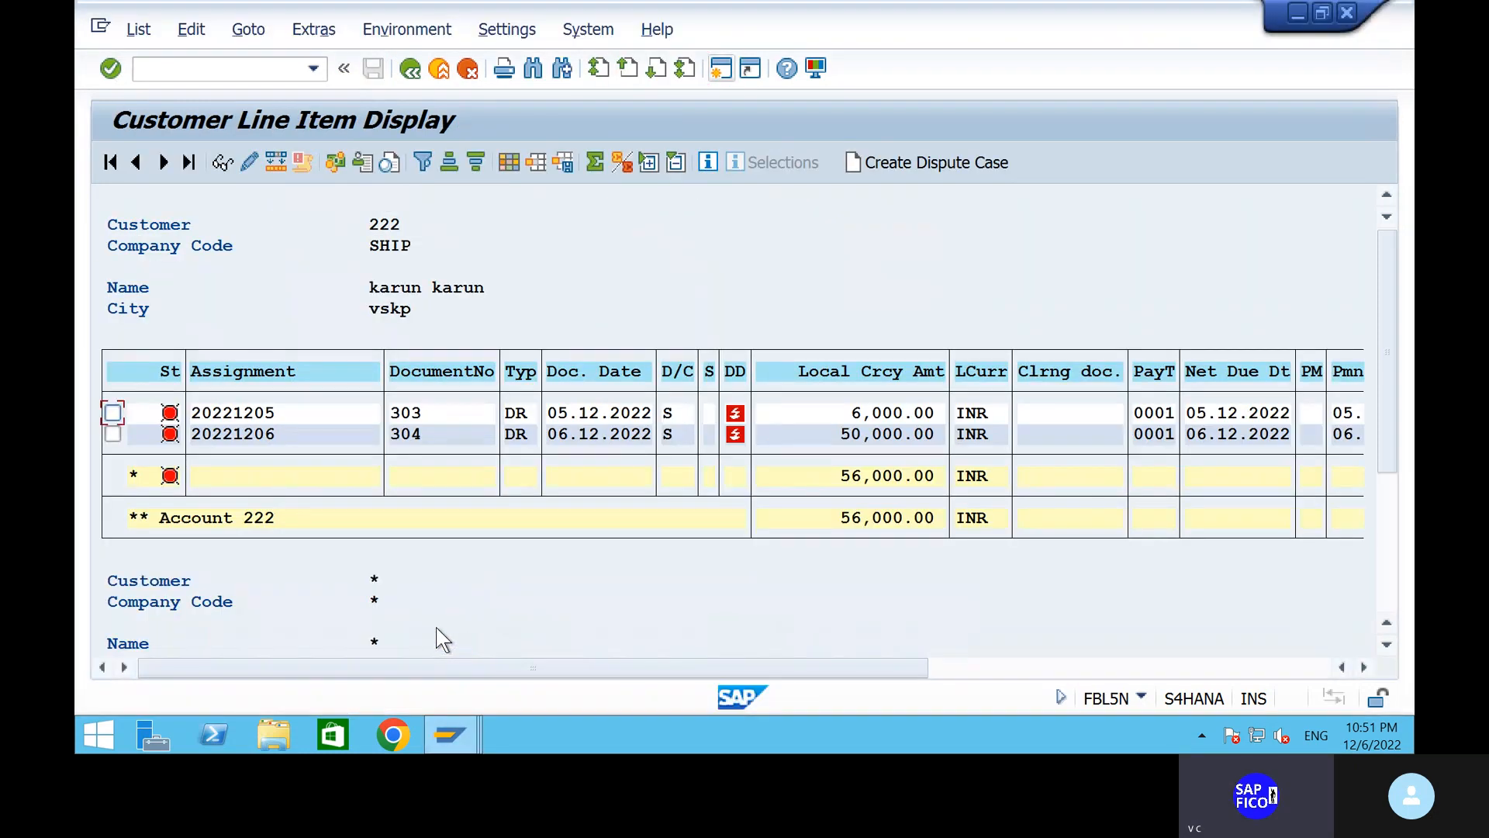
{"action": "left_click", "coordinate": [138, 31]}
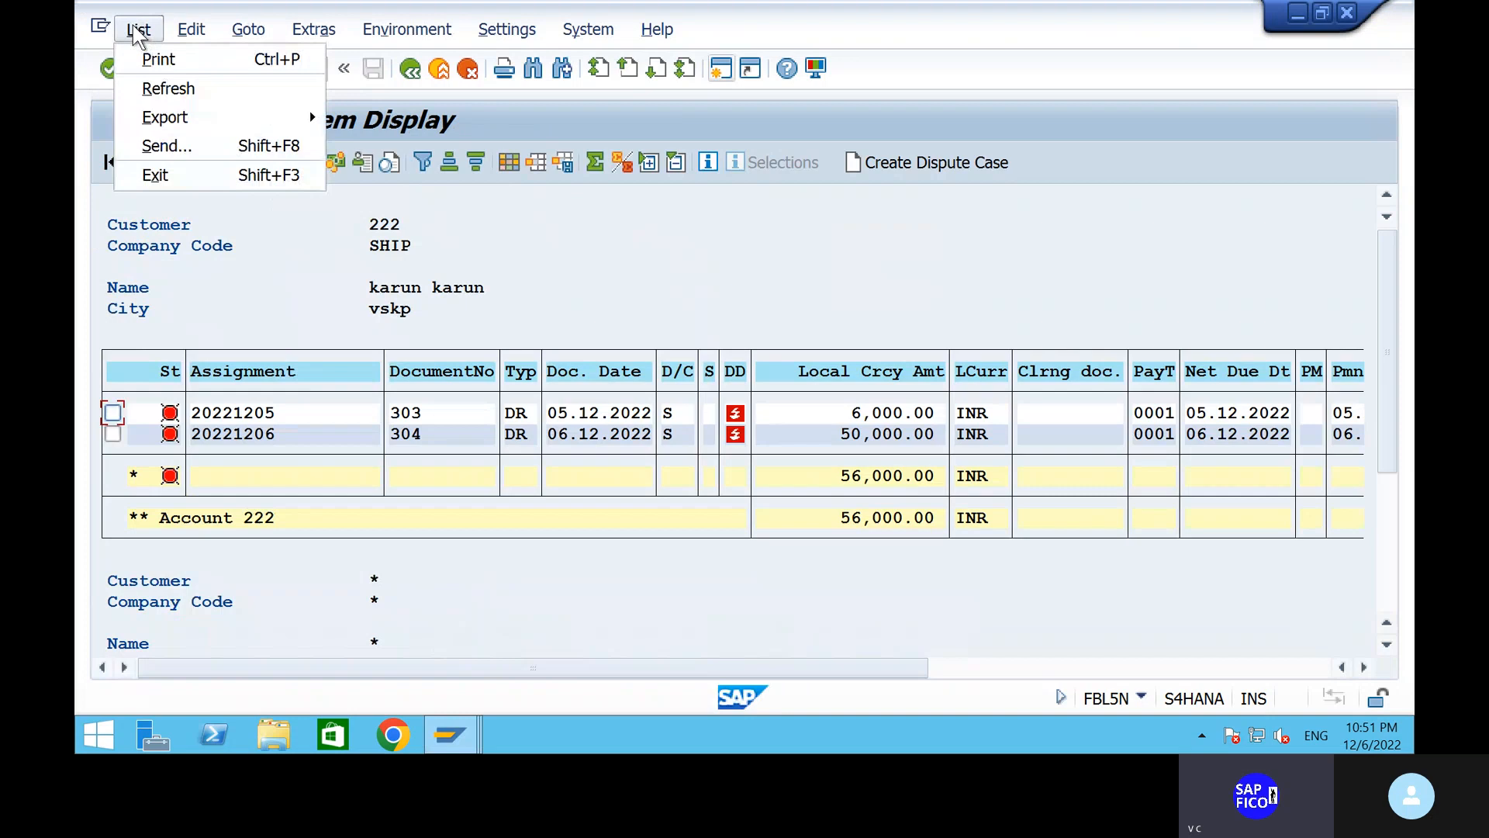
{"action": "left_click", "coordinate": [166, 89]}
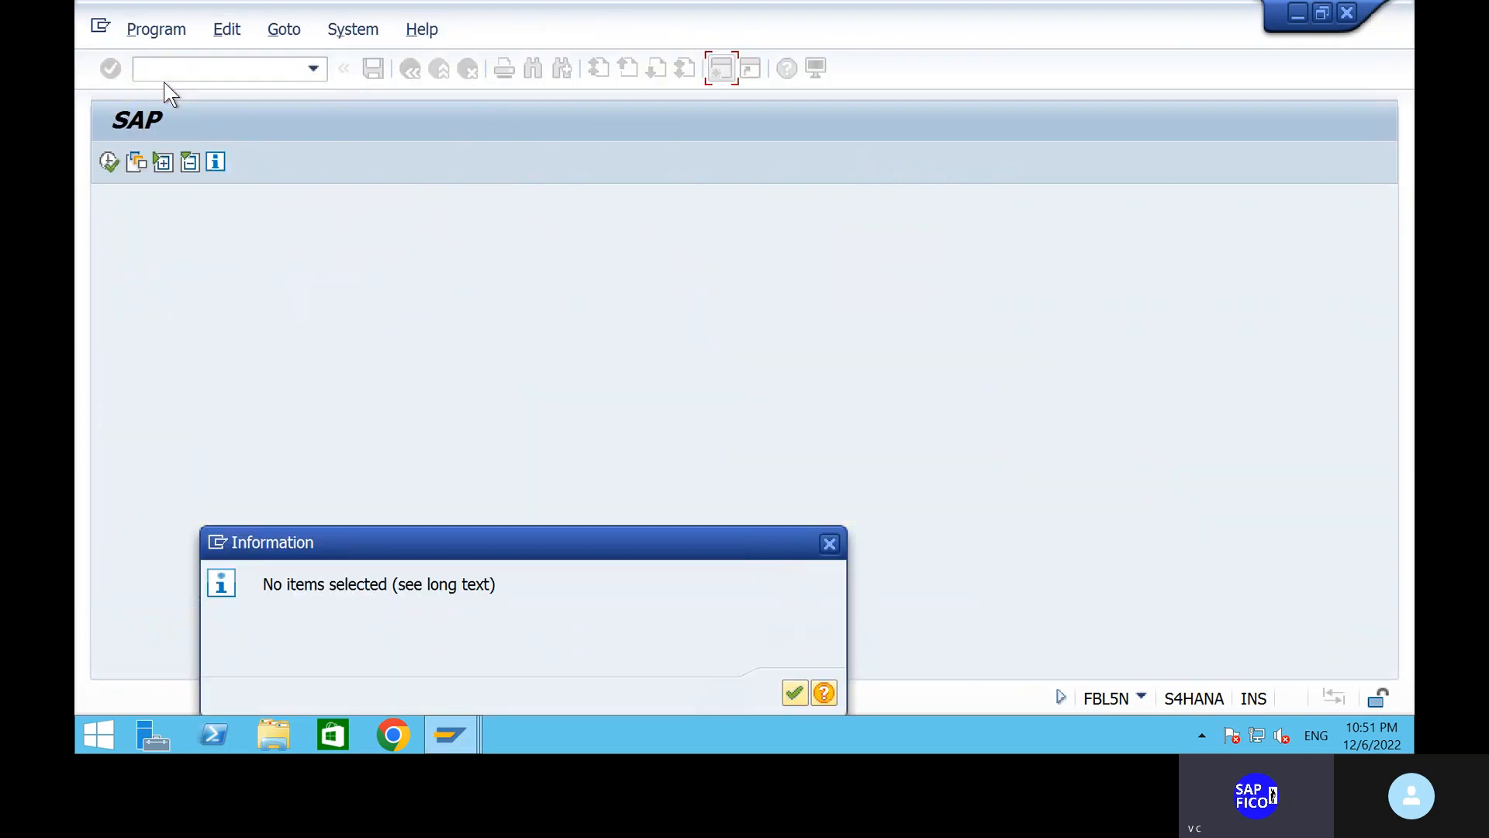
{"action": "left_click", "coordinate": [793, 692]}
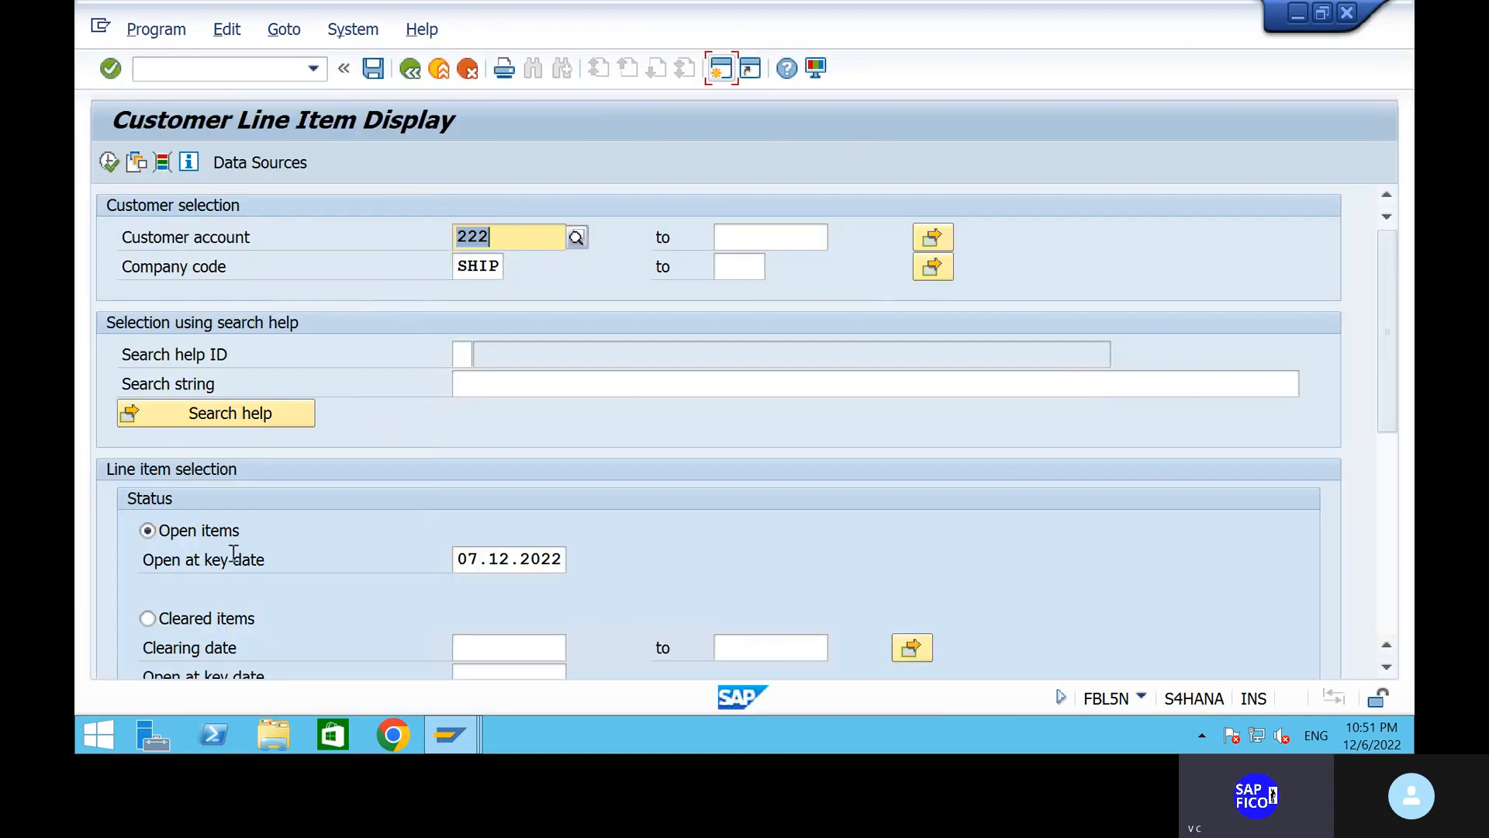
{"action": "left_click", "coordinate": [146, 618]}
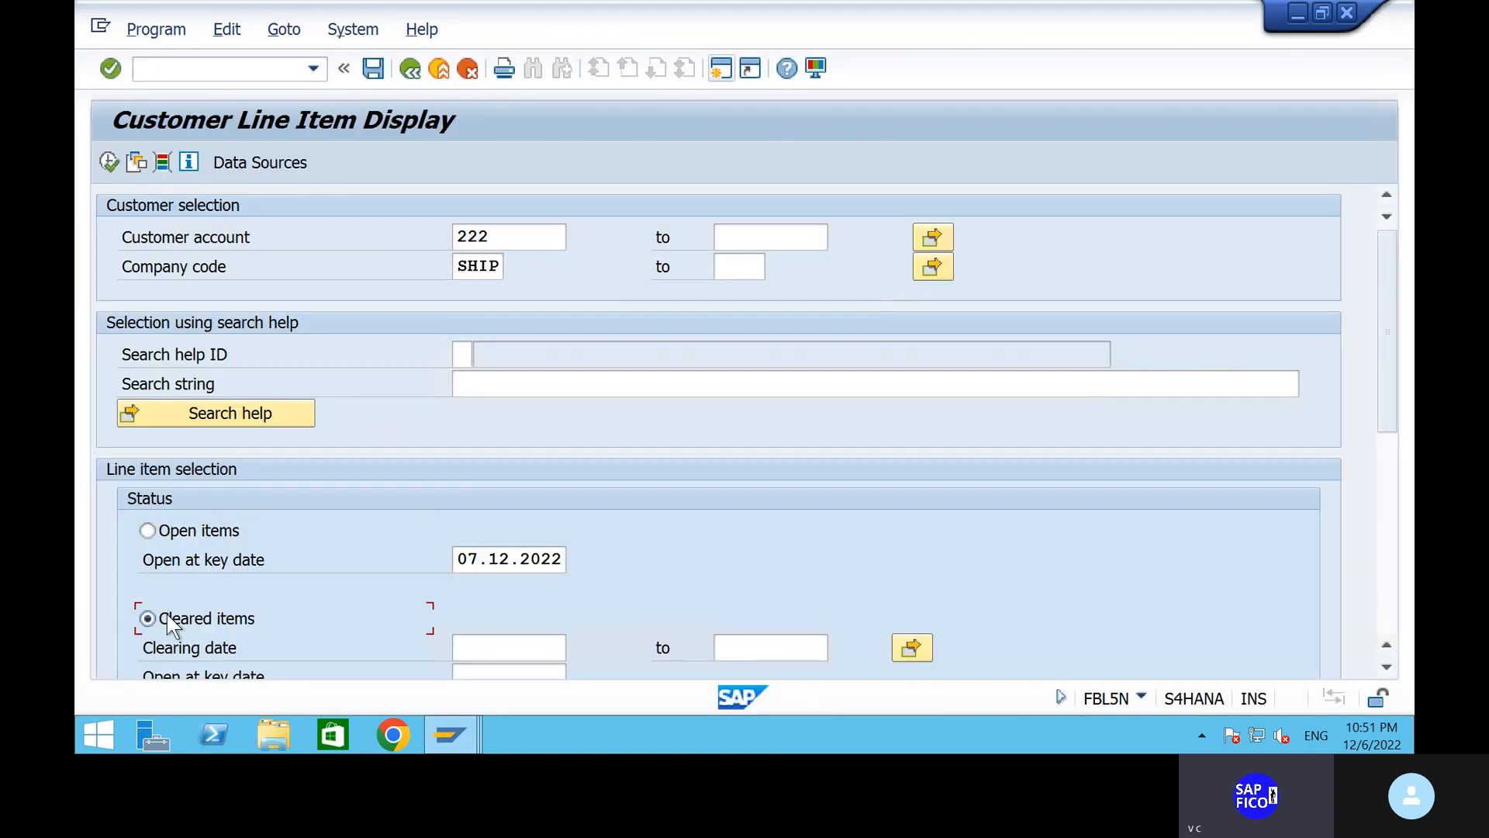
{"action": "left_click", "coordinate": [106, 166]}
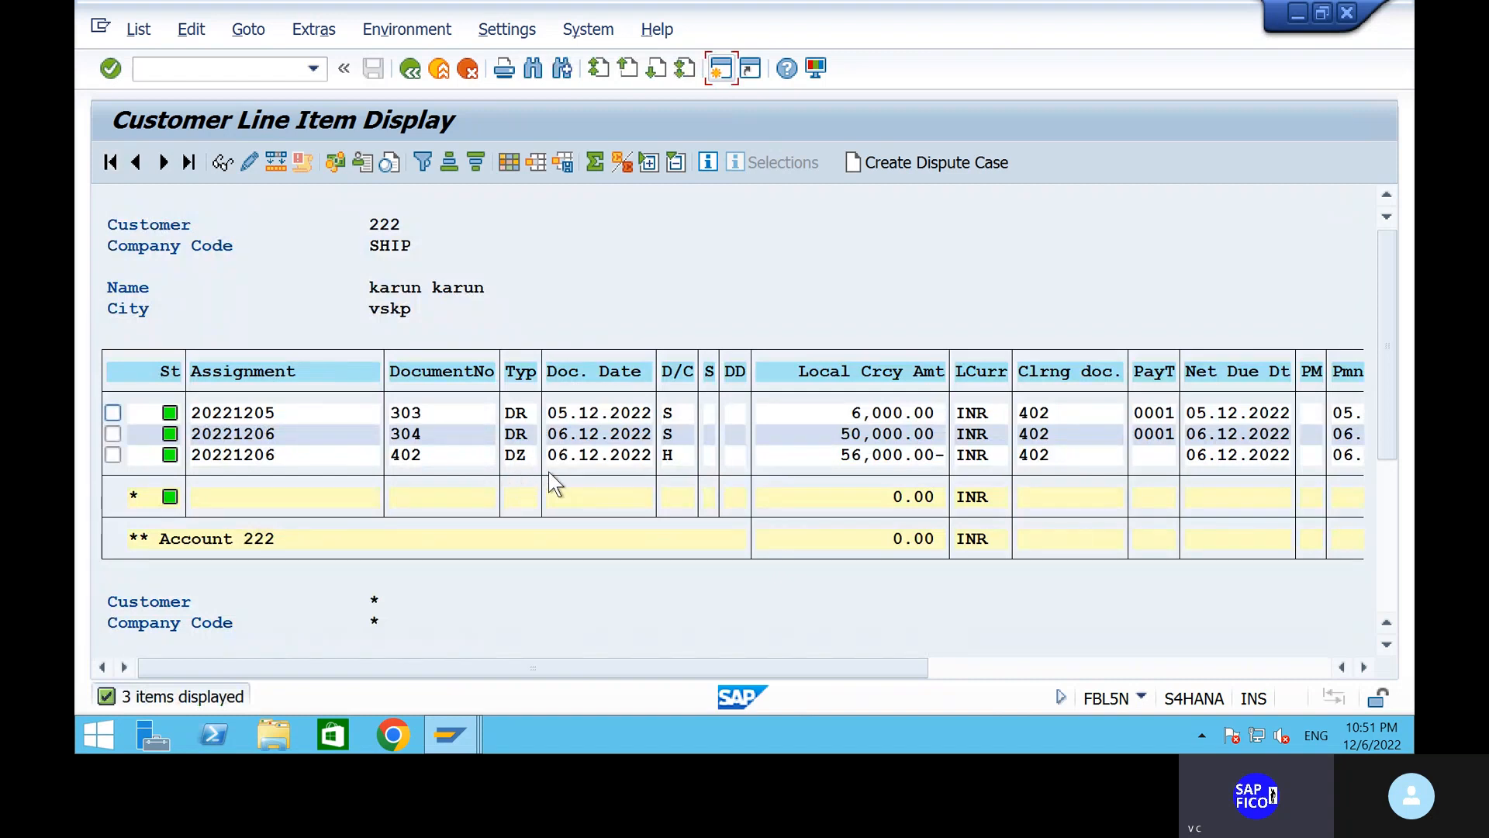
End the customer line item display transaction with the /n command.
{"action": "left_click", "coordinate": [282, 75]}
{"action": "type", "text": "/n"}
{"action": "key", "text": "Return"}
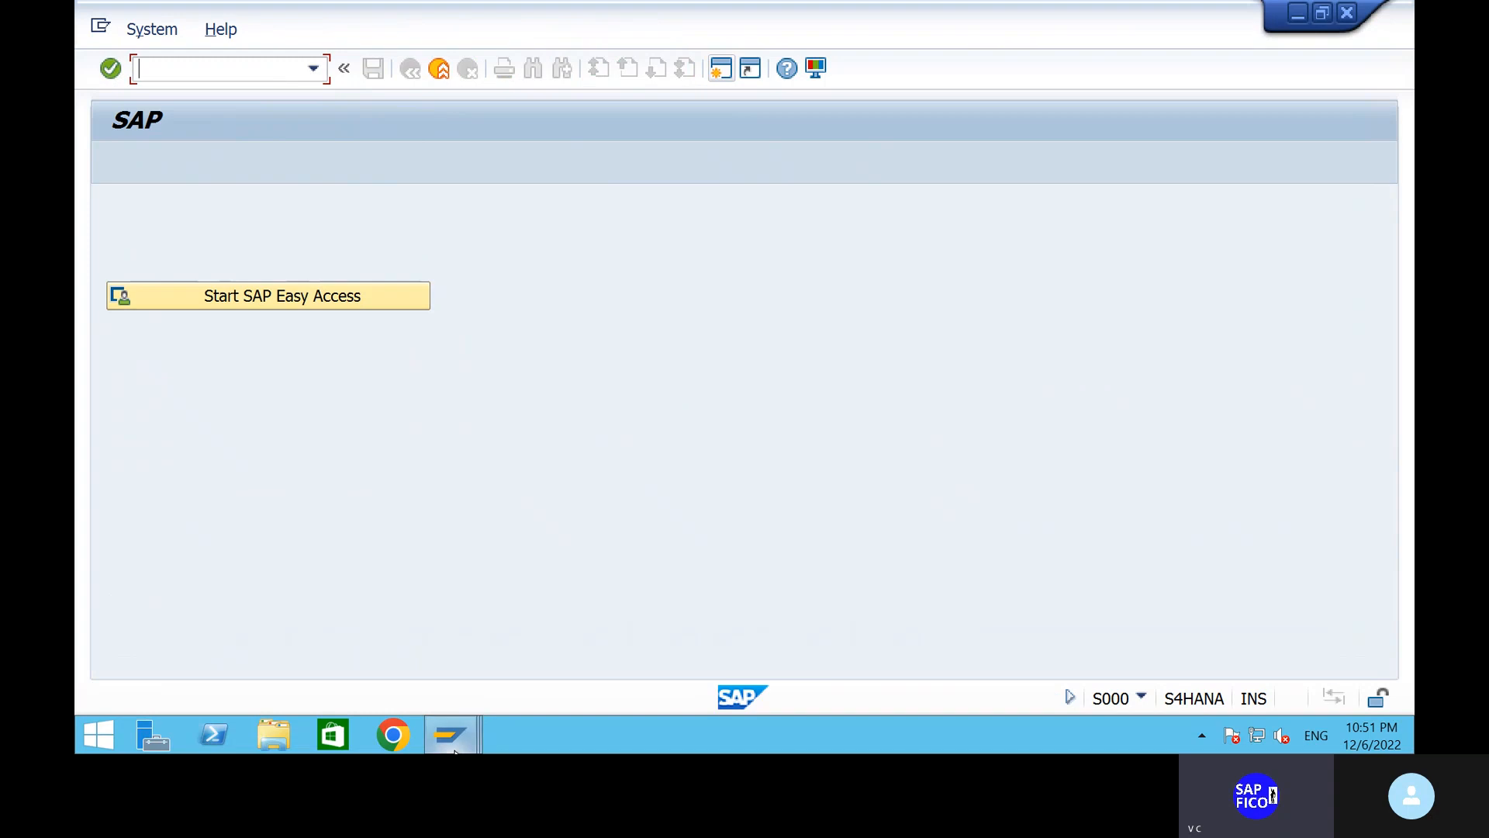
Switch to the F-28 incoming payments session and end its transaction with the /N command.
{"action": "mouse_move", "coordinate": [465, 729]}
{"action": "left_click", "coordinate": [737, 619]}
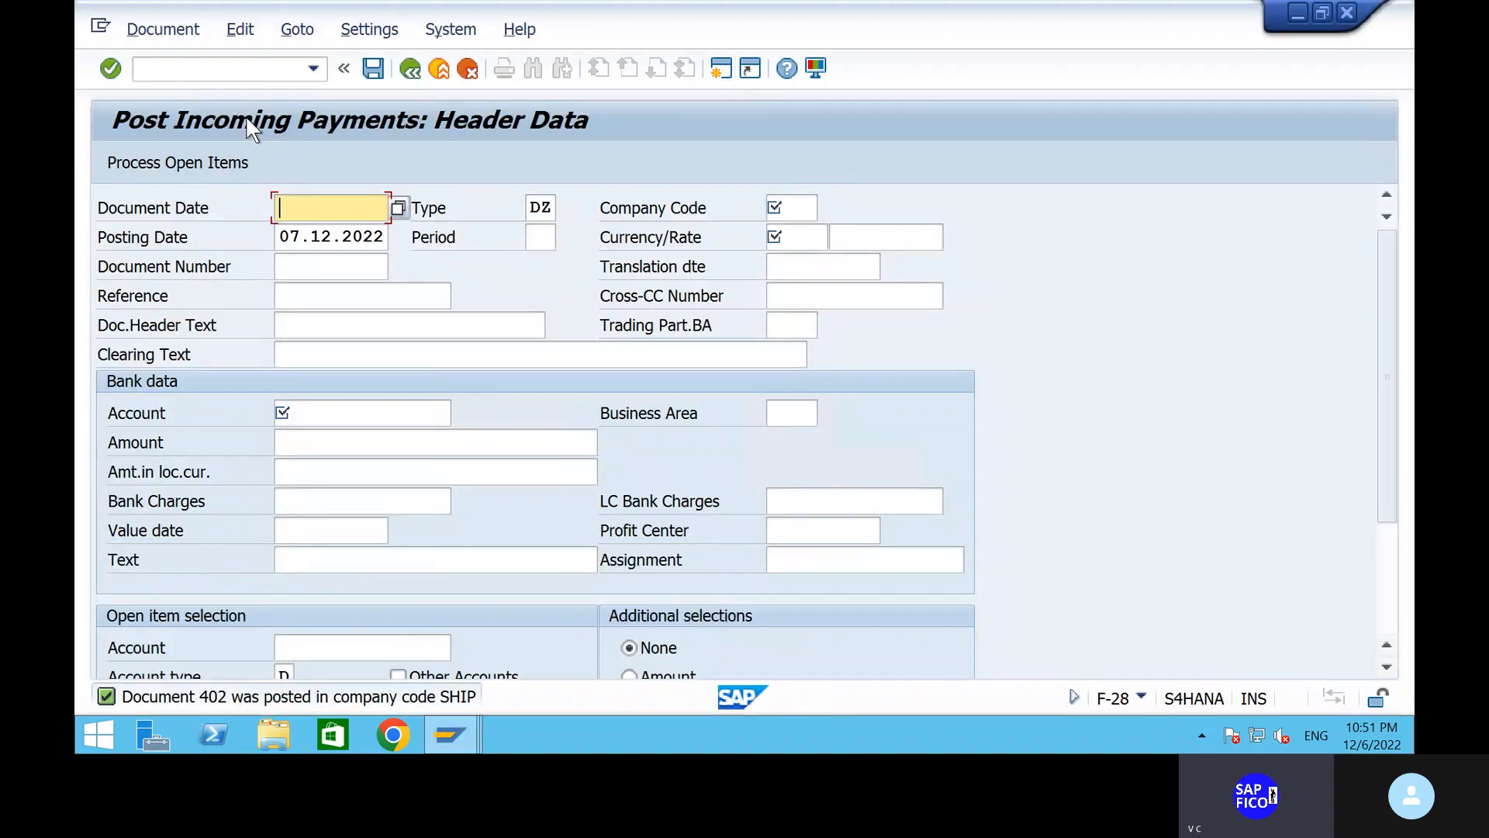
{"action": "left_click", "coordinate": [226, 69]}
{"action": "type", "text": "/N"}
{"action": "key", "text": "Return"}
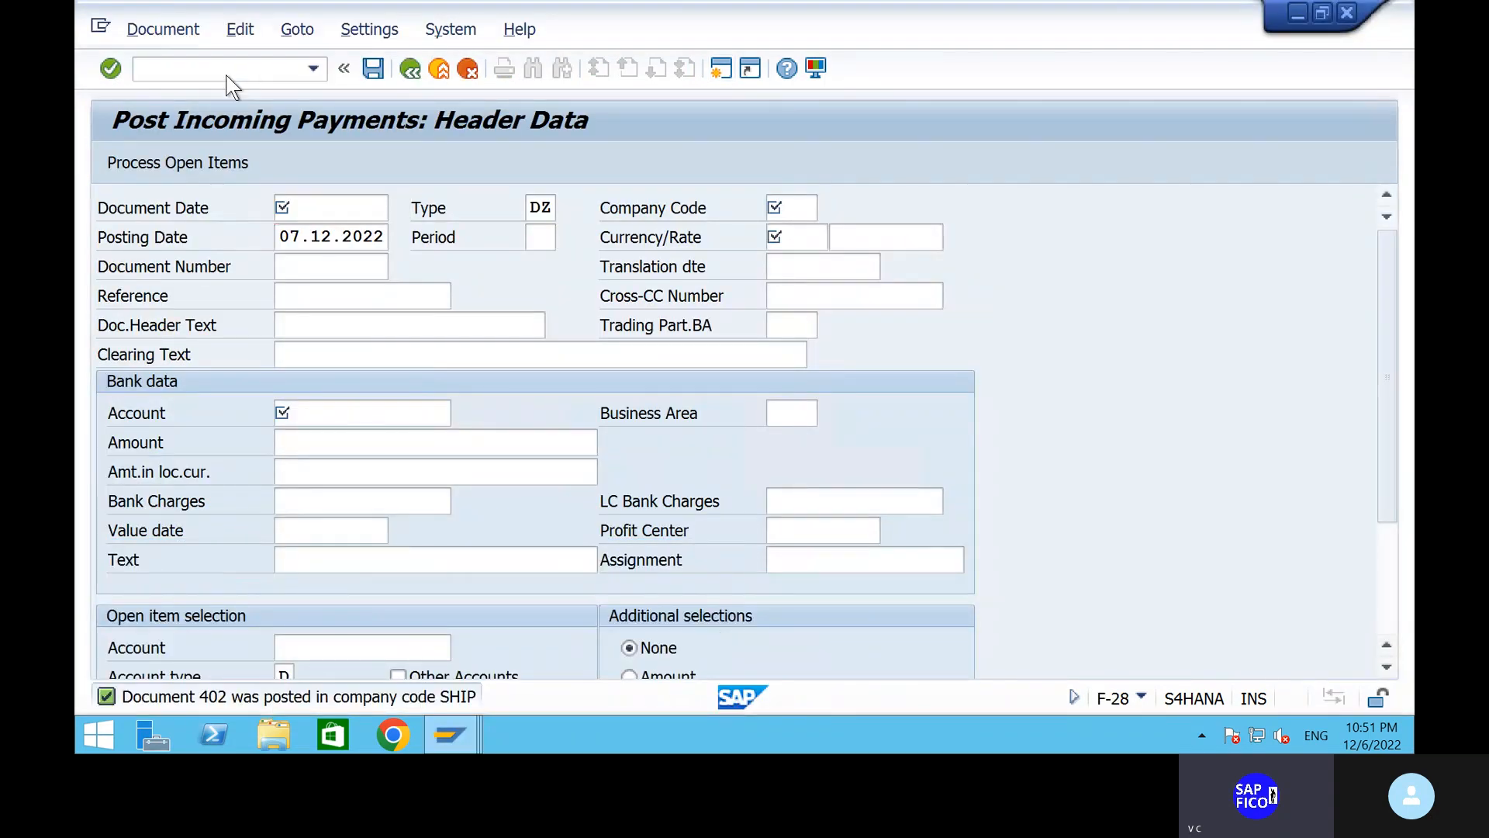